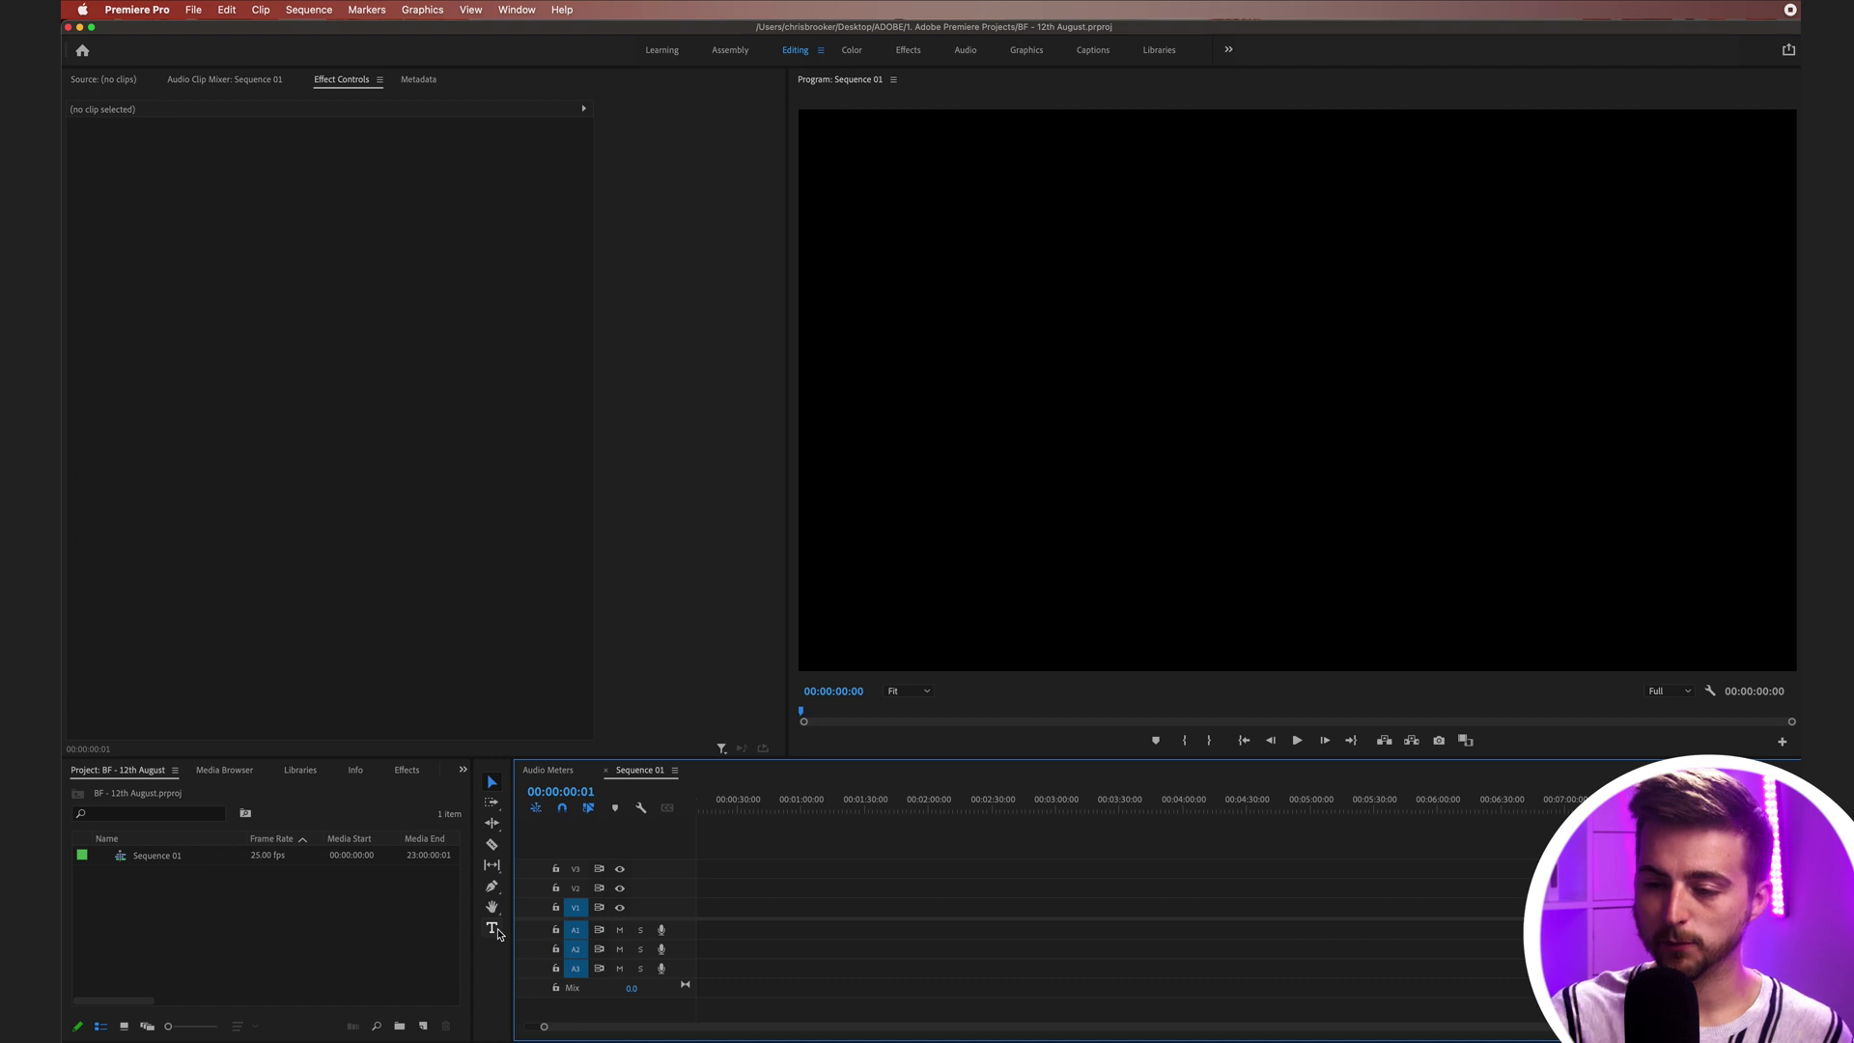
Add a text graphic reading BROOKER in the Program monitor and select all its text
left_click(494, 930)
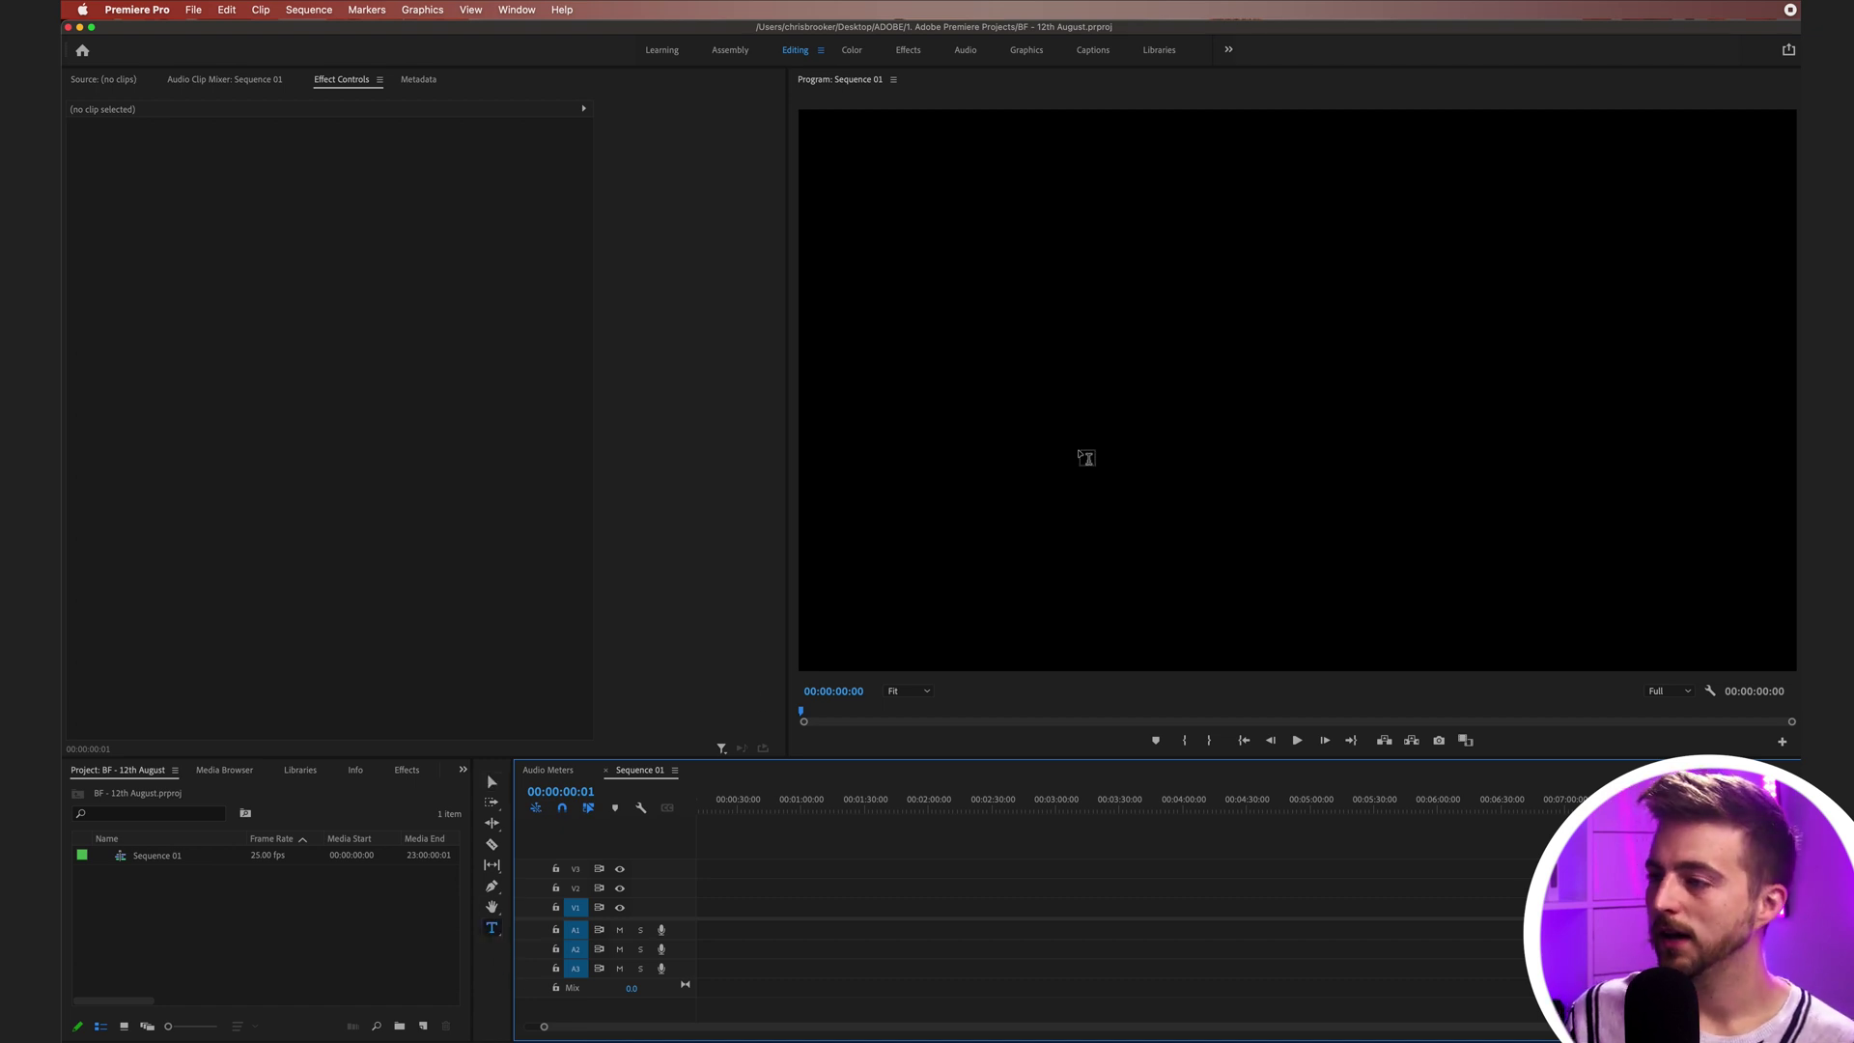
left_click(1180, 376)
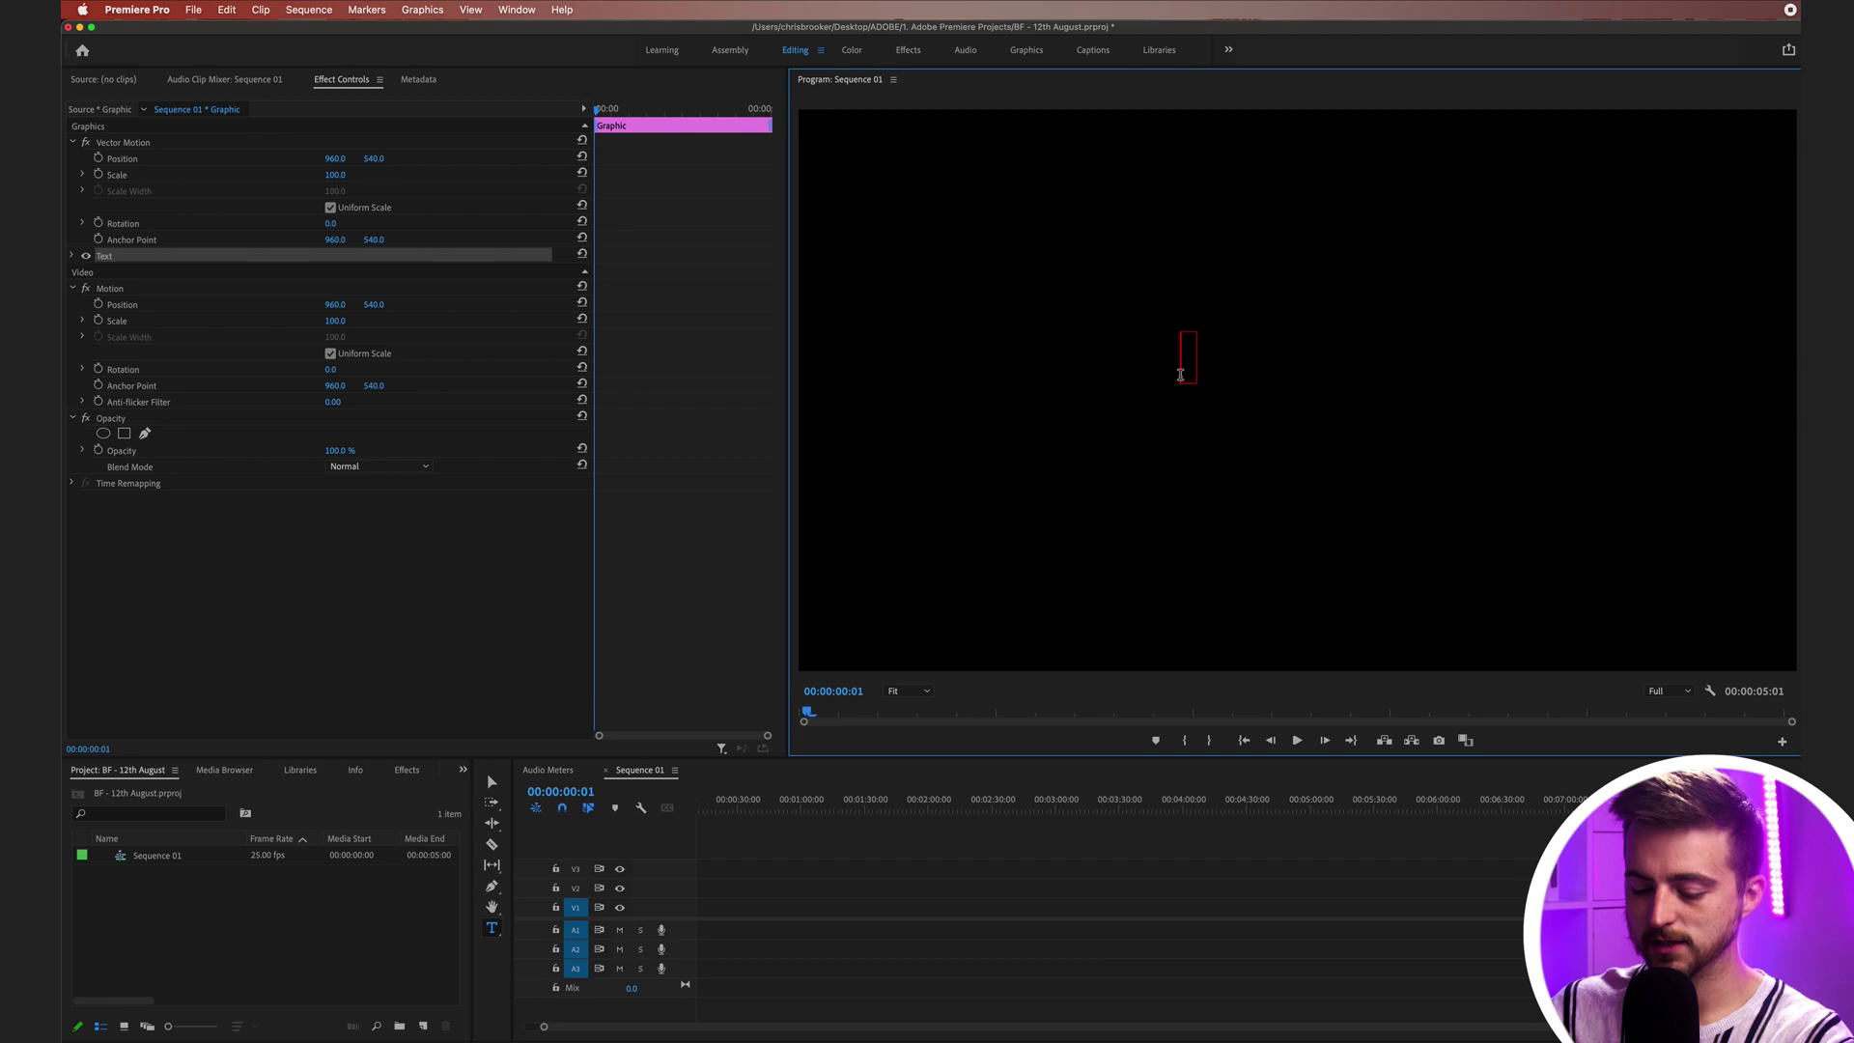
type("BROOKER")
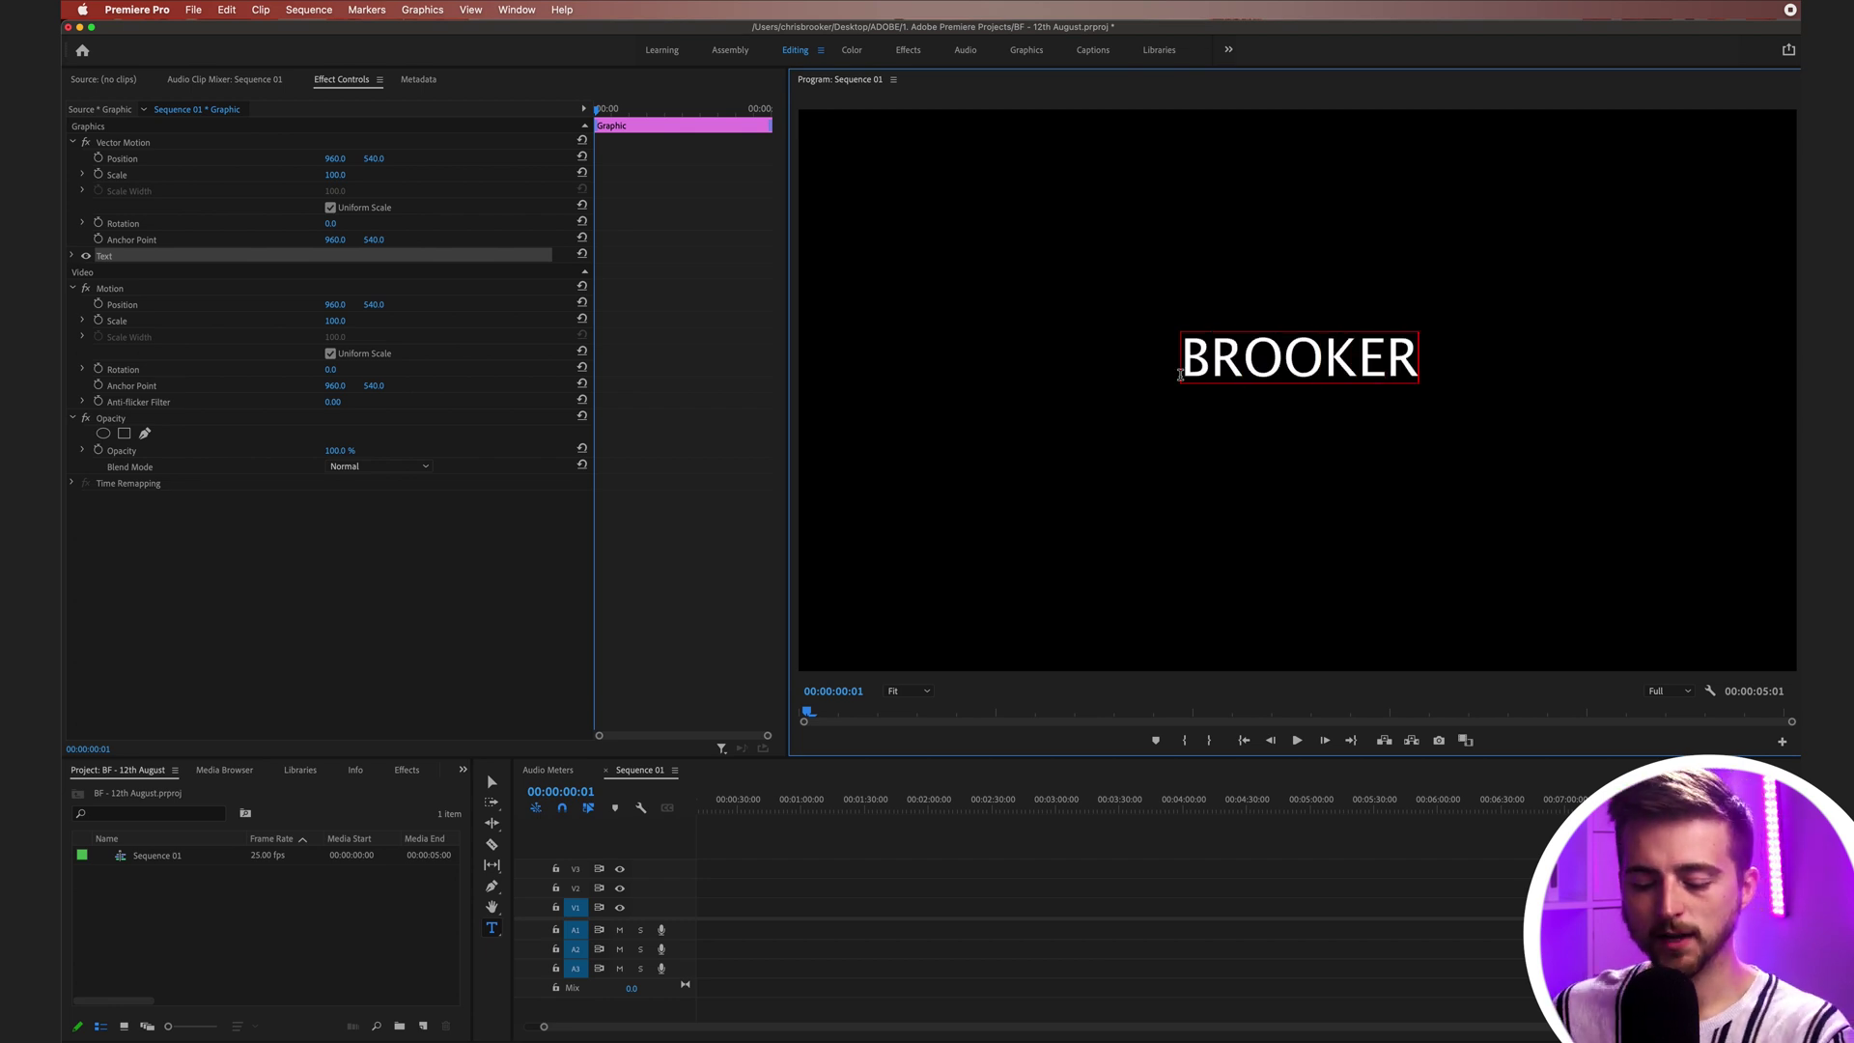
key("super+a")
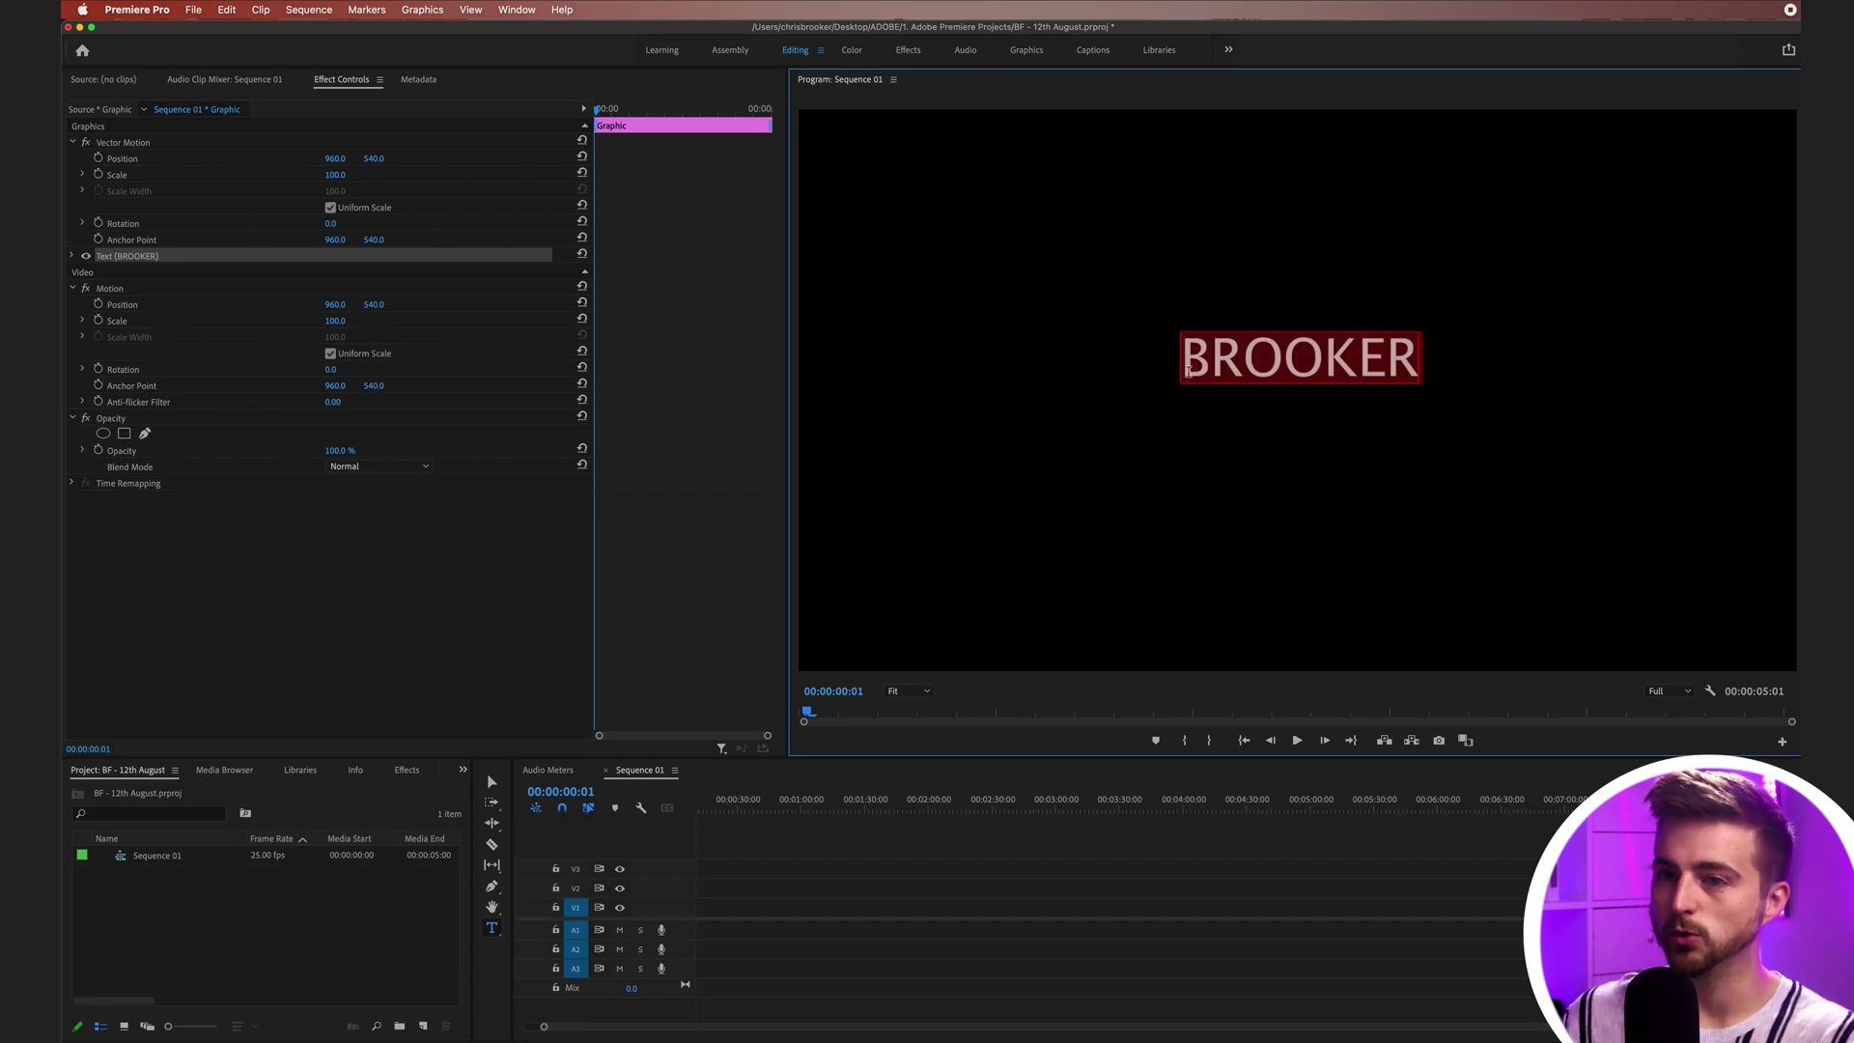
Set the BROOKER title's font to Montserrat Bold at size 232
left_click(74, 256)
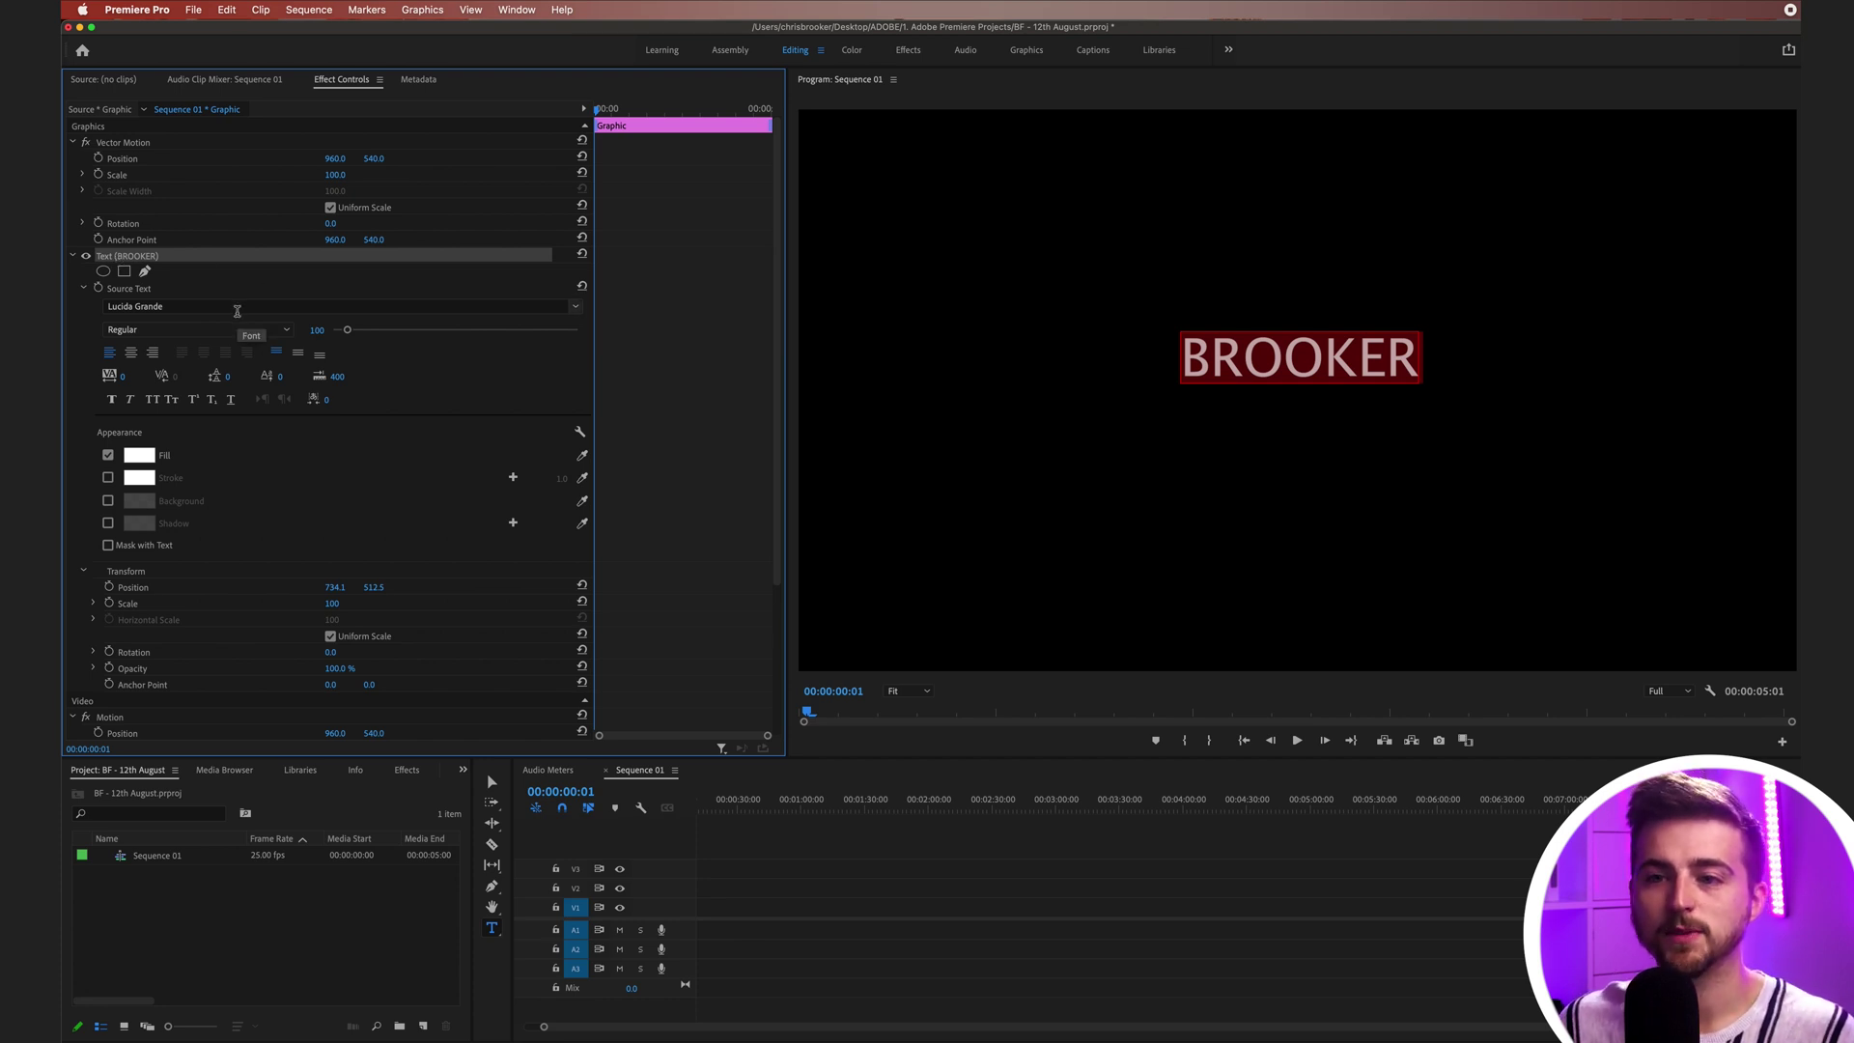
left_click(236, 311)
type("monts")
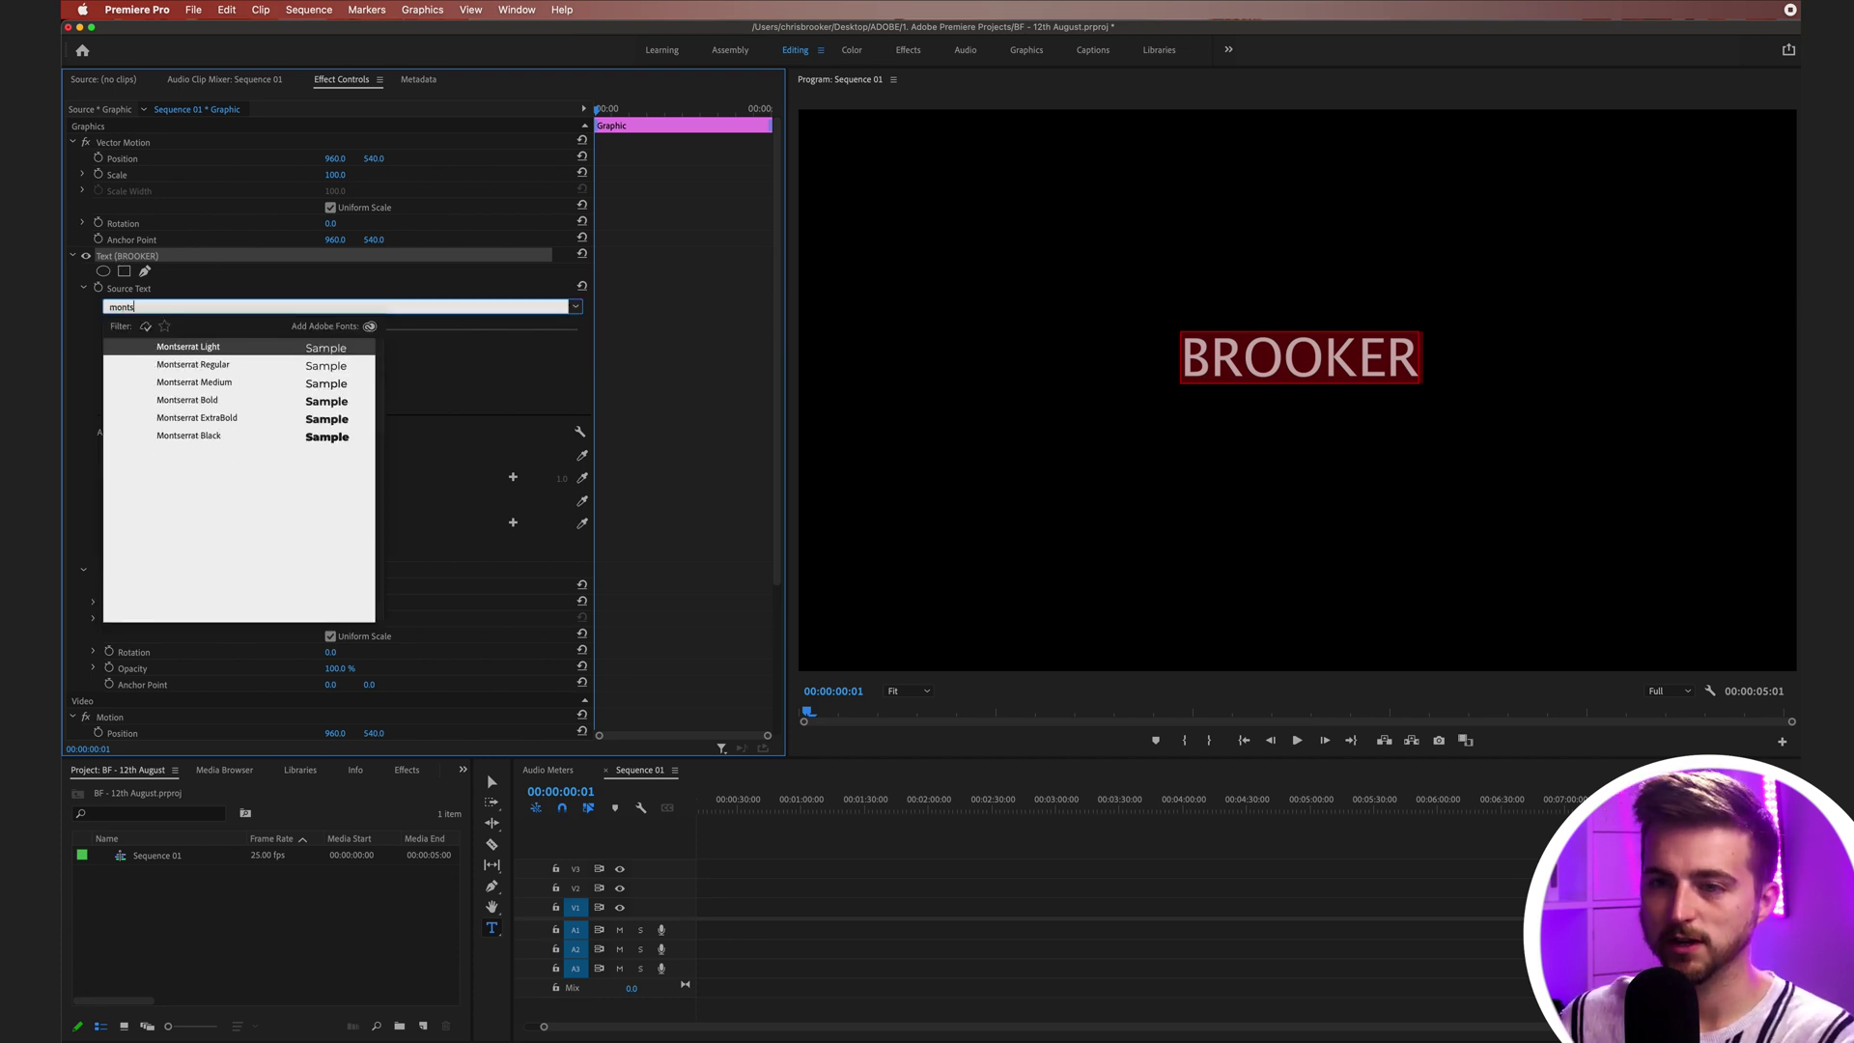
left_click(237, 400)
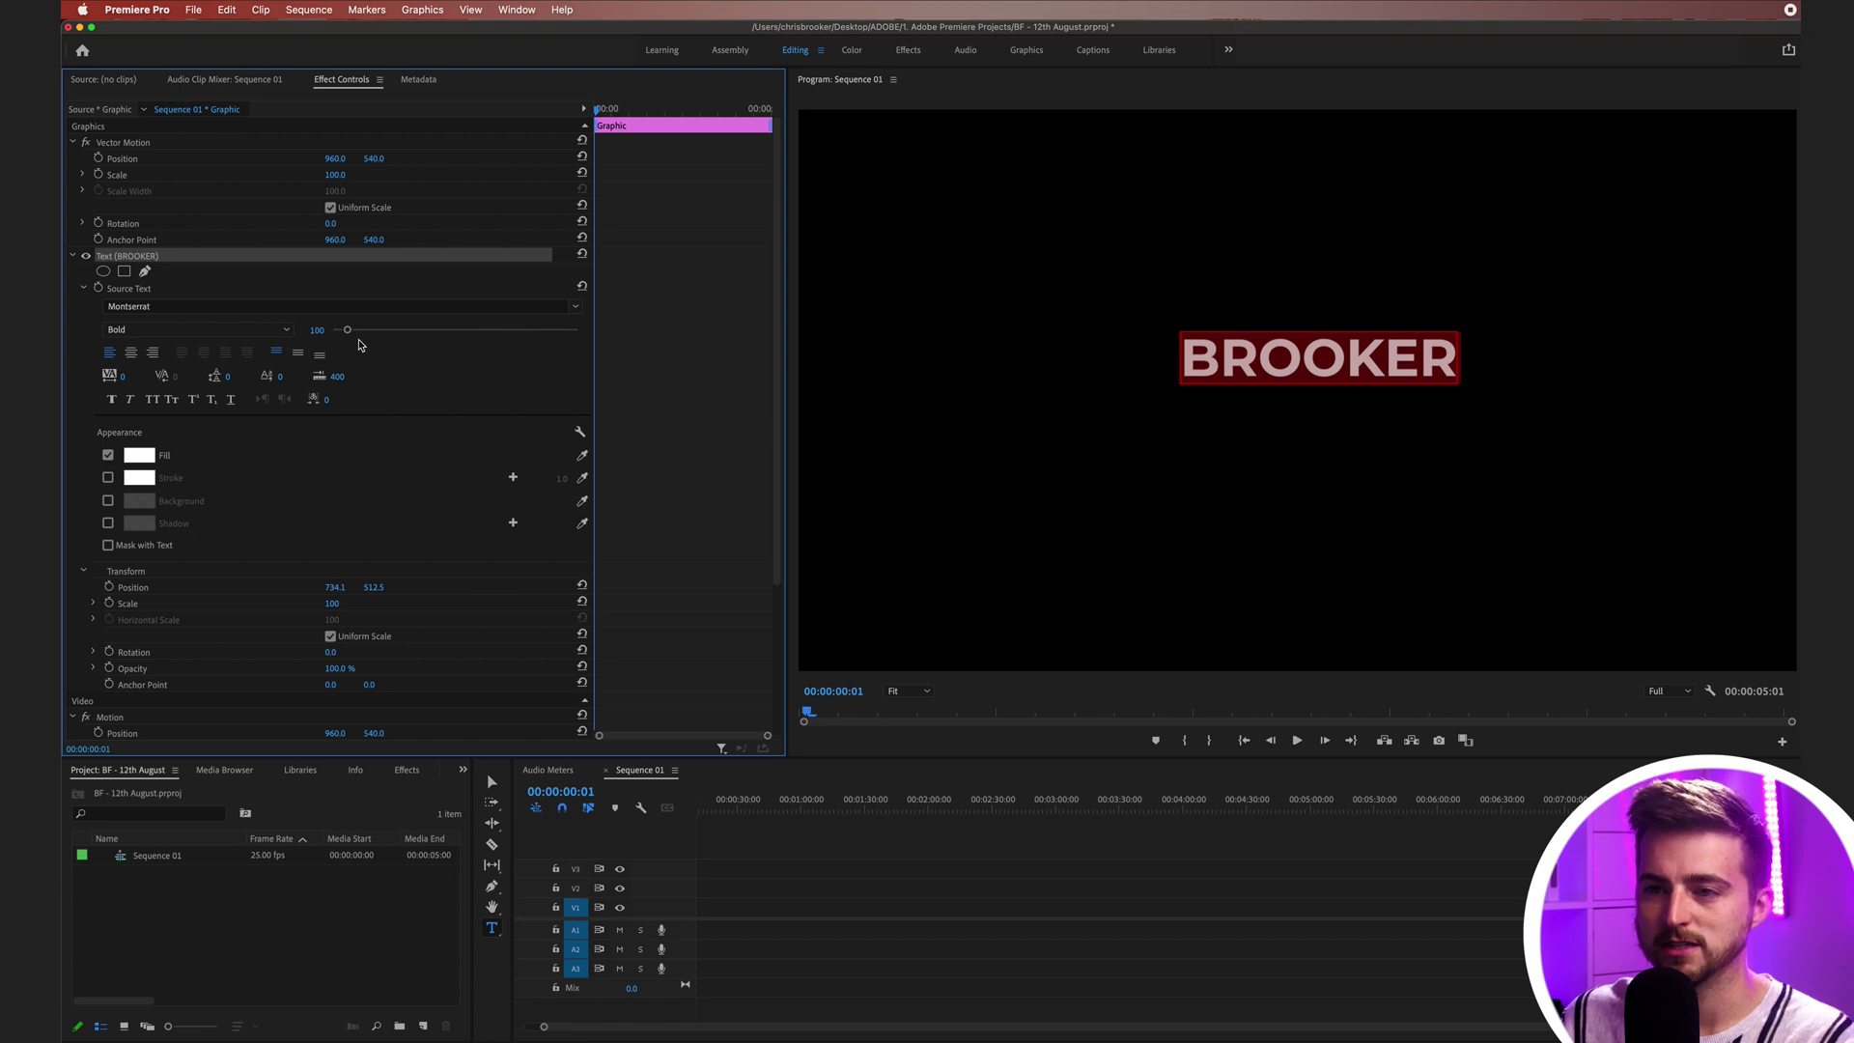
left_click_drag(346, 329, 364, 333)
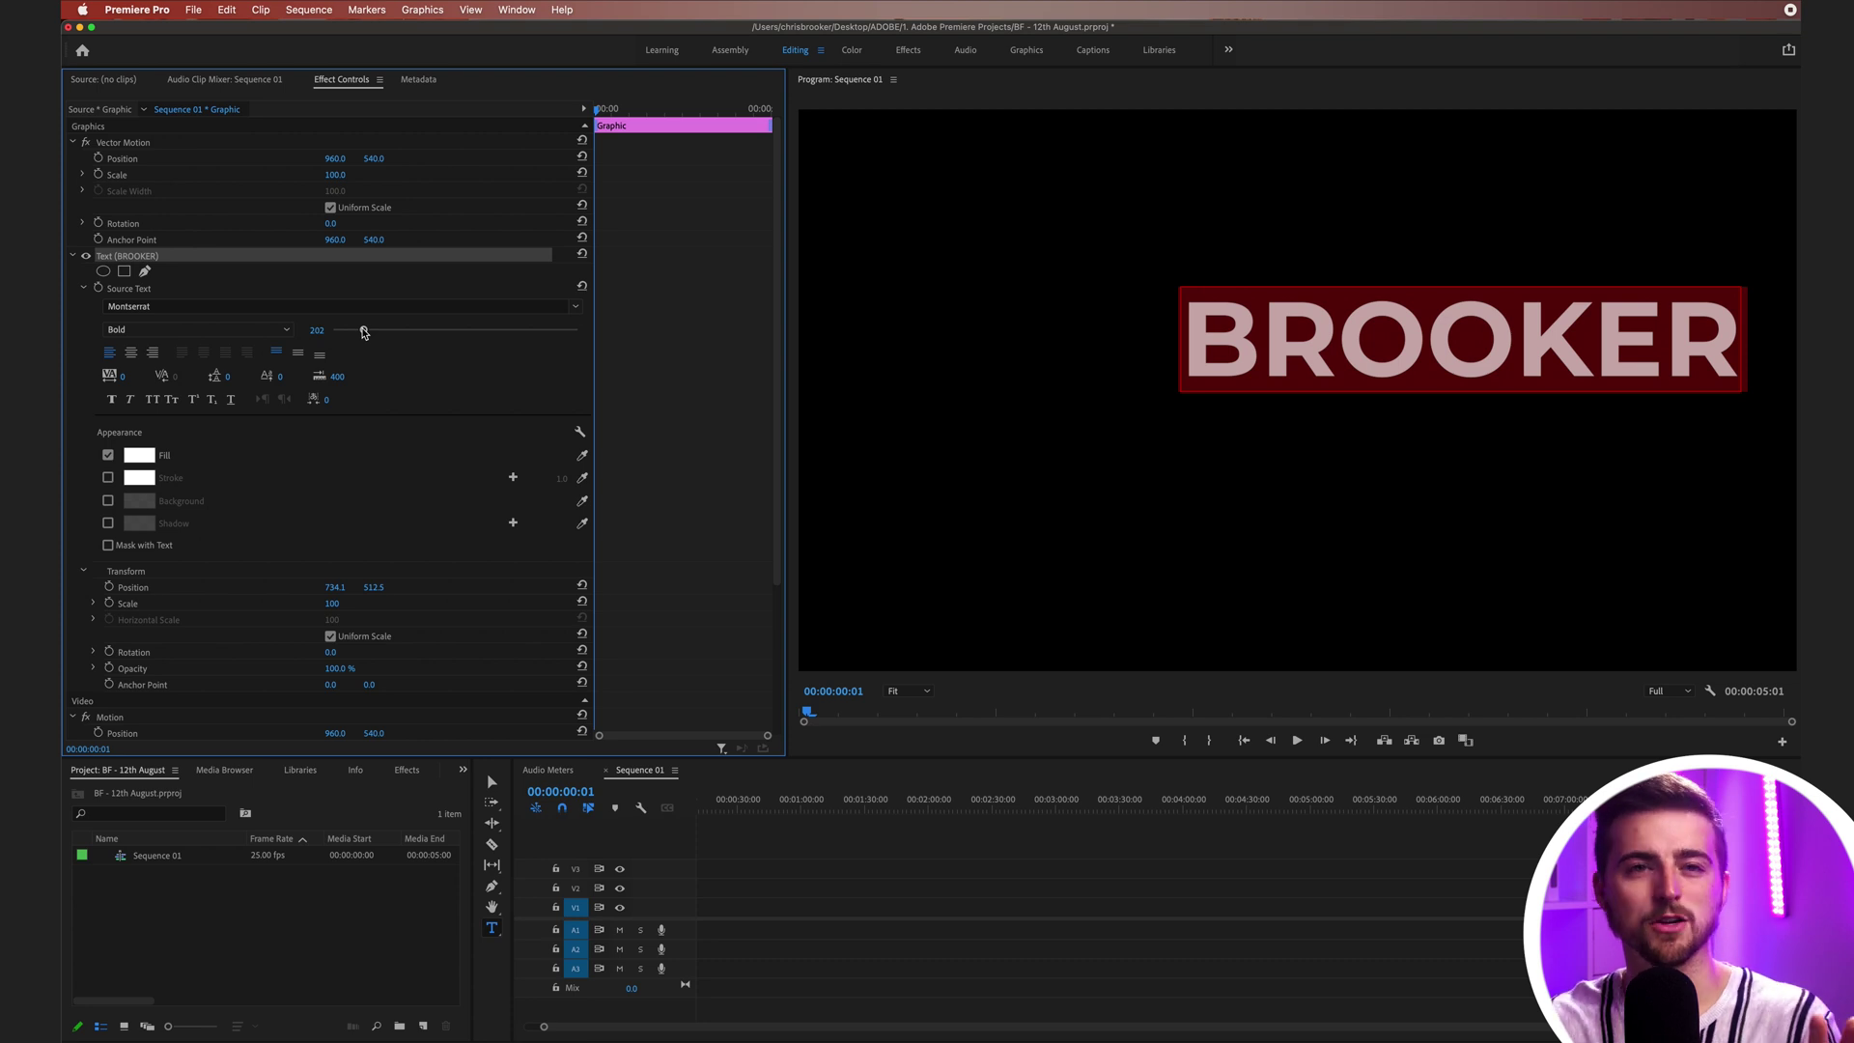
left_click_drag(364, 333, 368, 333)
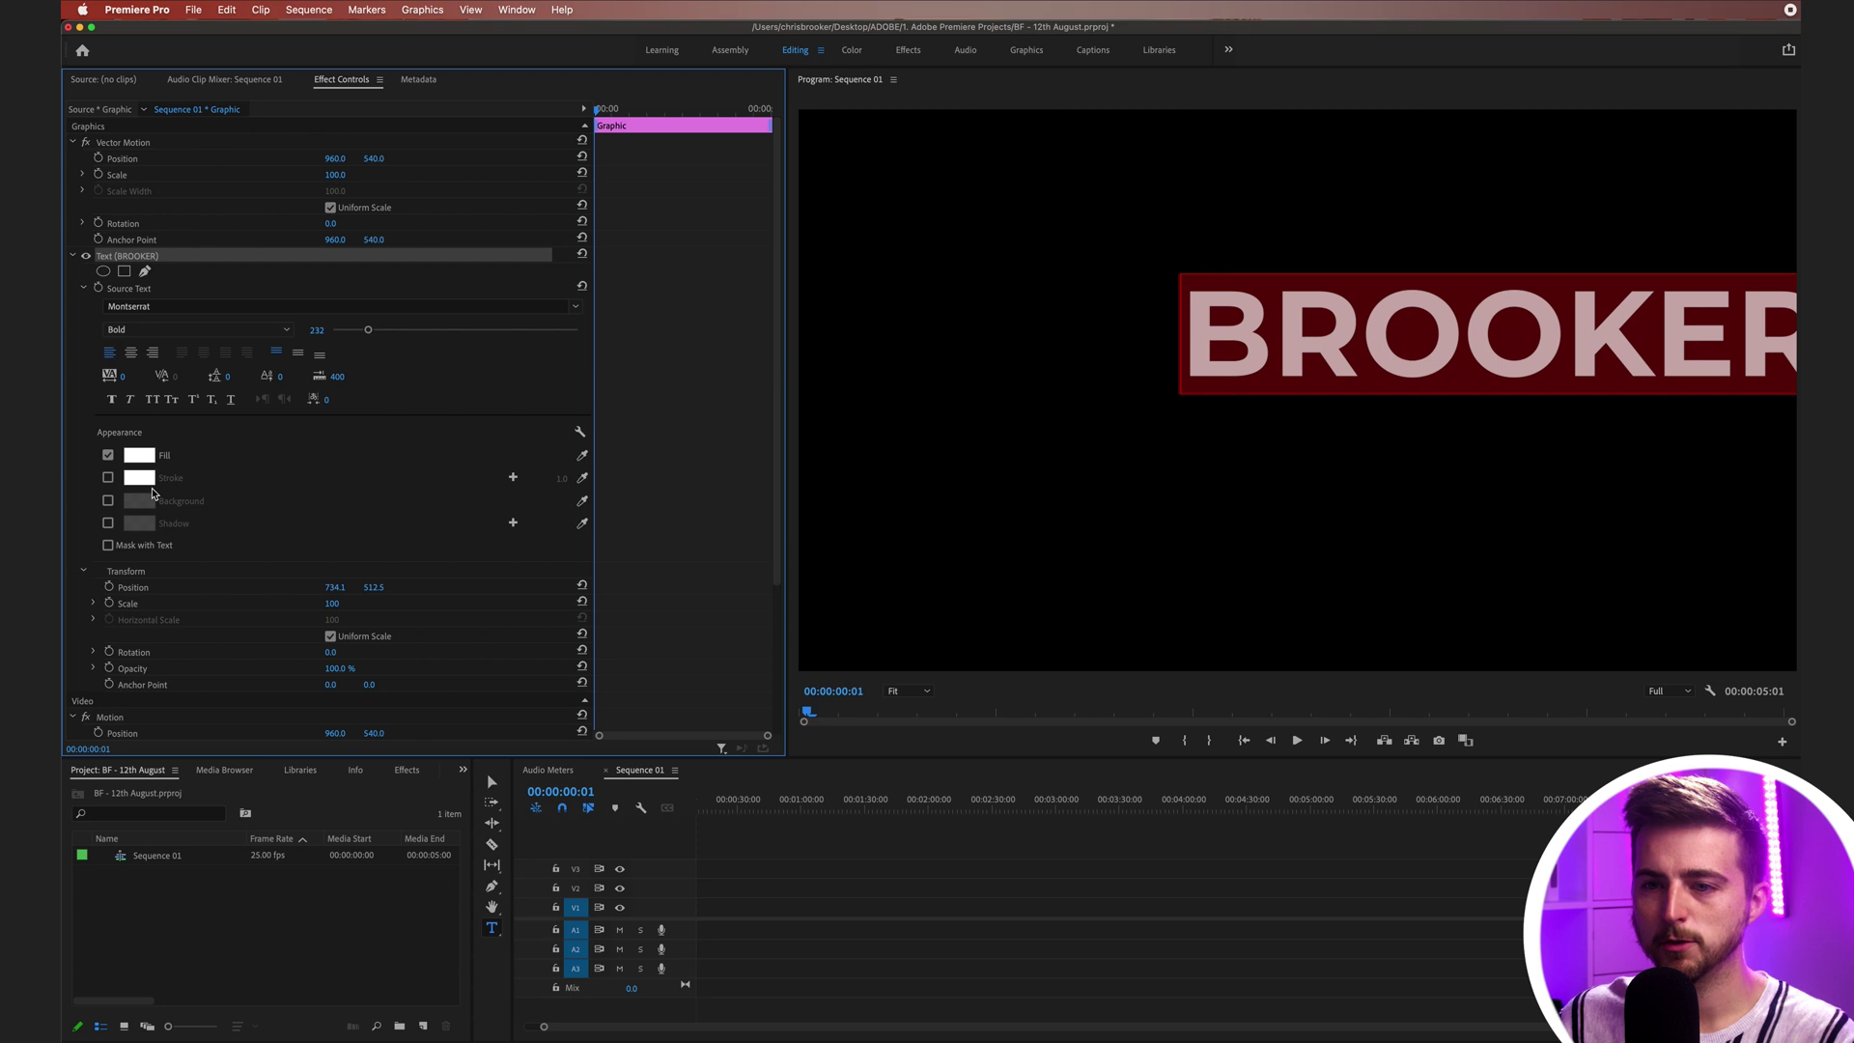
Check the fill colour picker, keeping the title's fill white
left_click(138, 461)
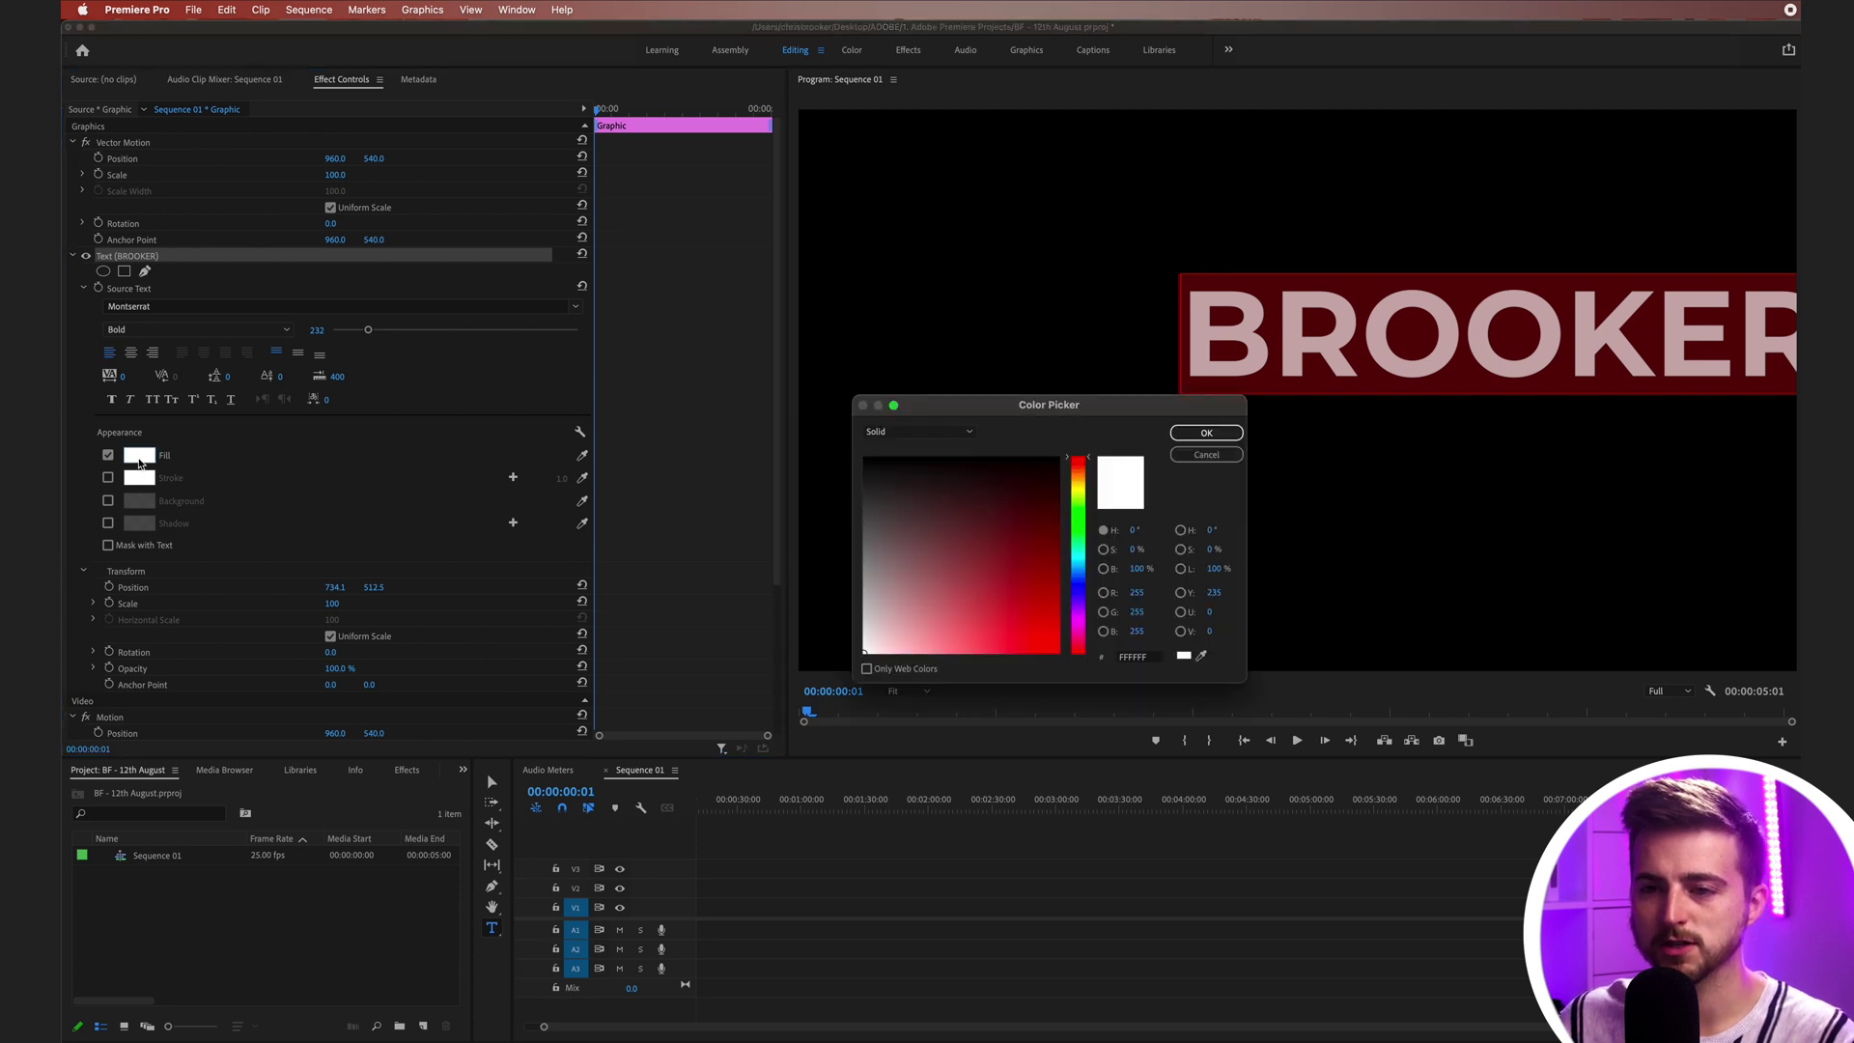
left_click_drag(948, 546, 933, 633)
left_click(1206, 433)
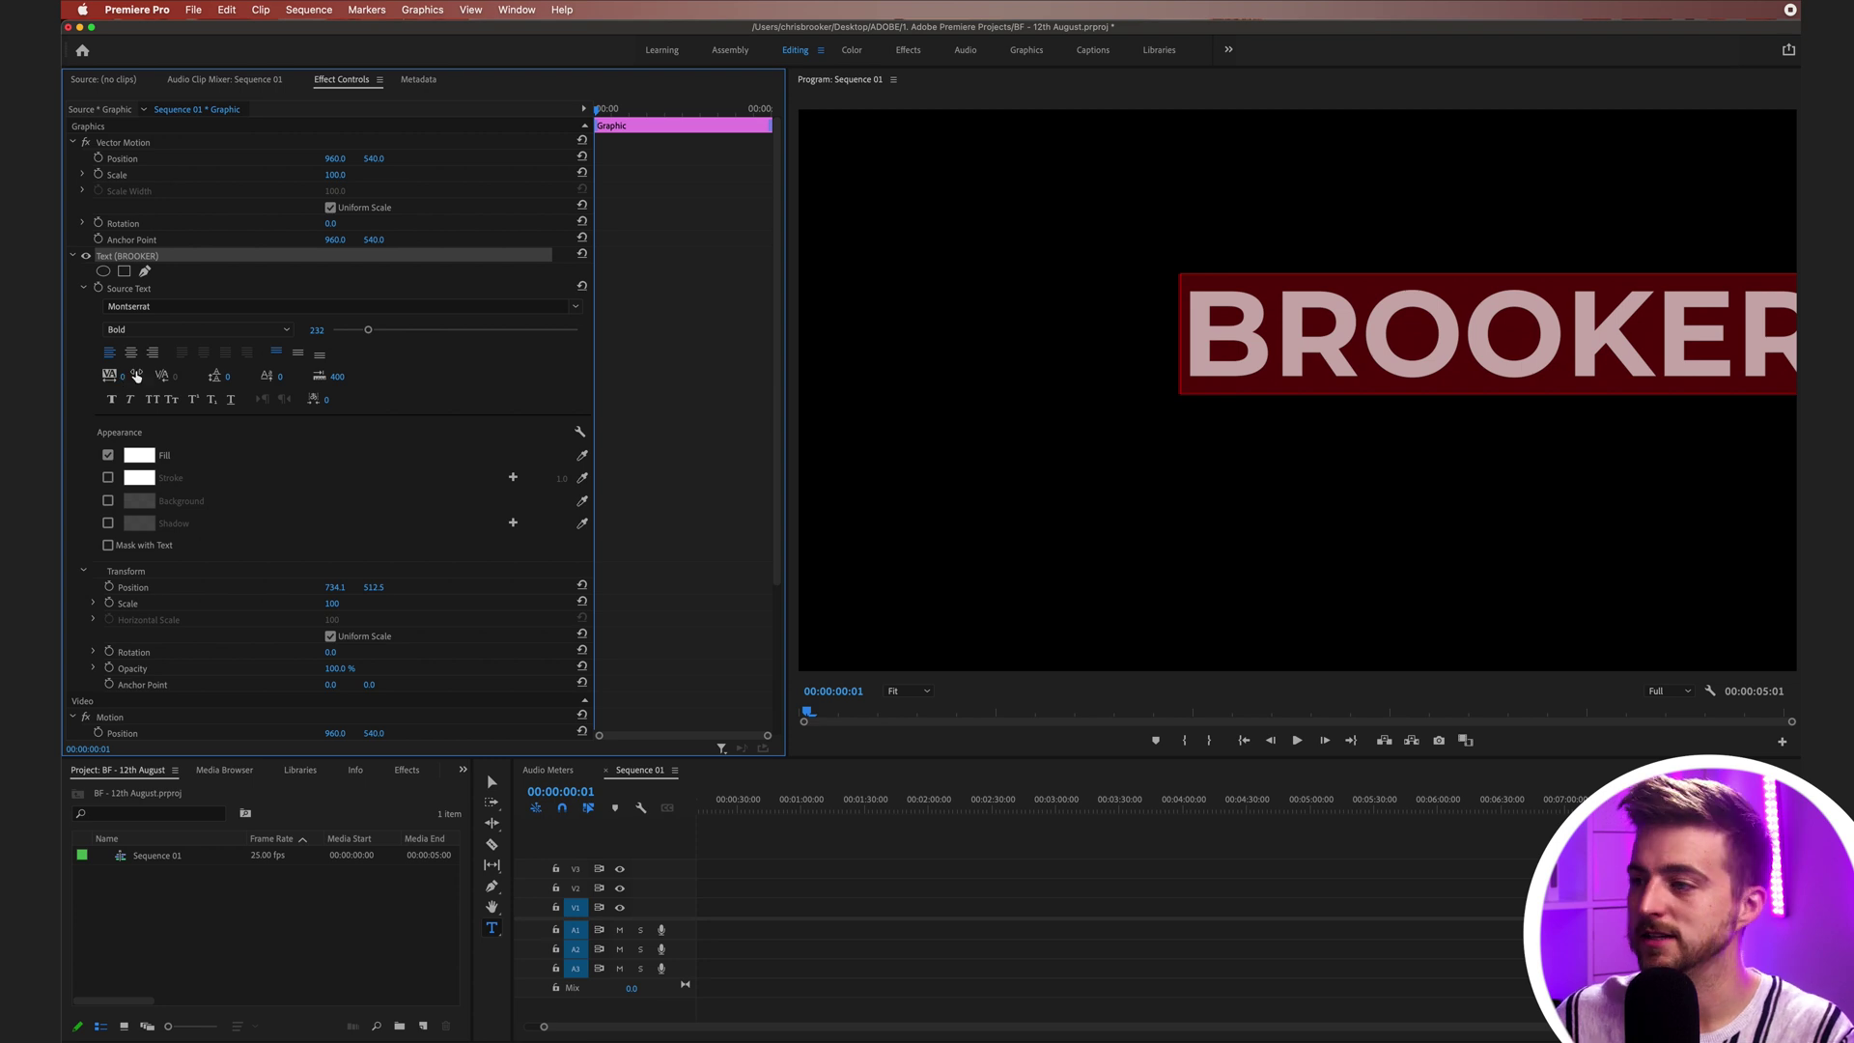
Increase BROOKER's tracking to about 80 for wider letter spacing
left_click(136, 376)
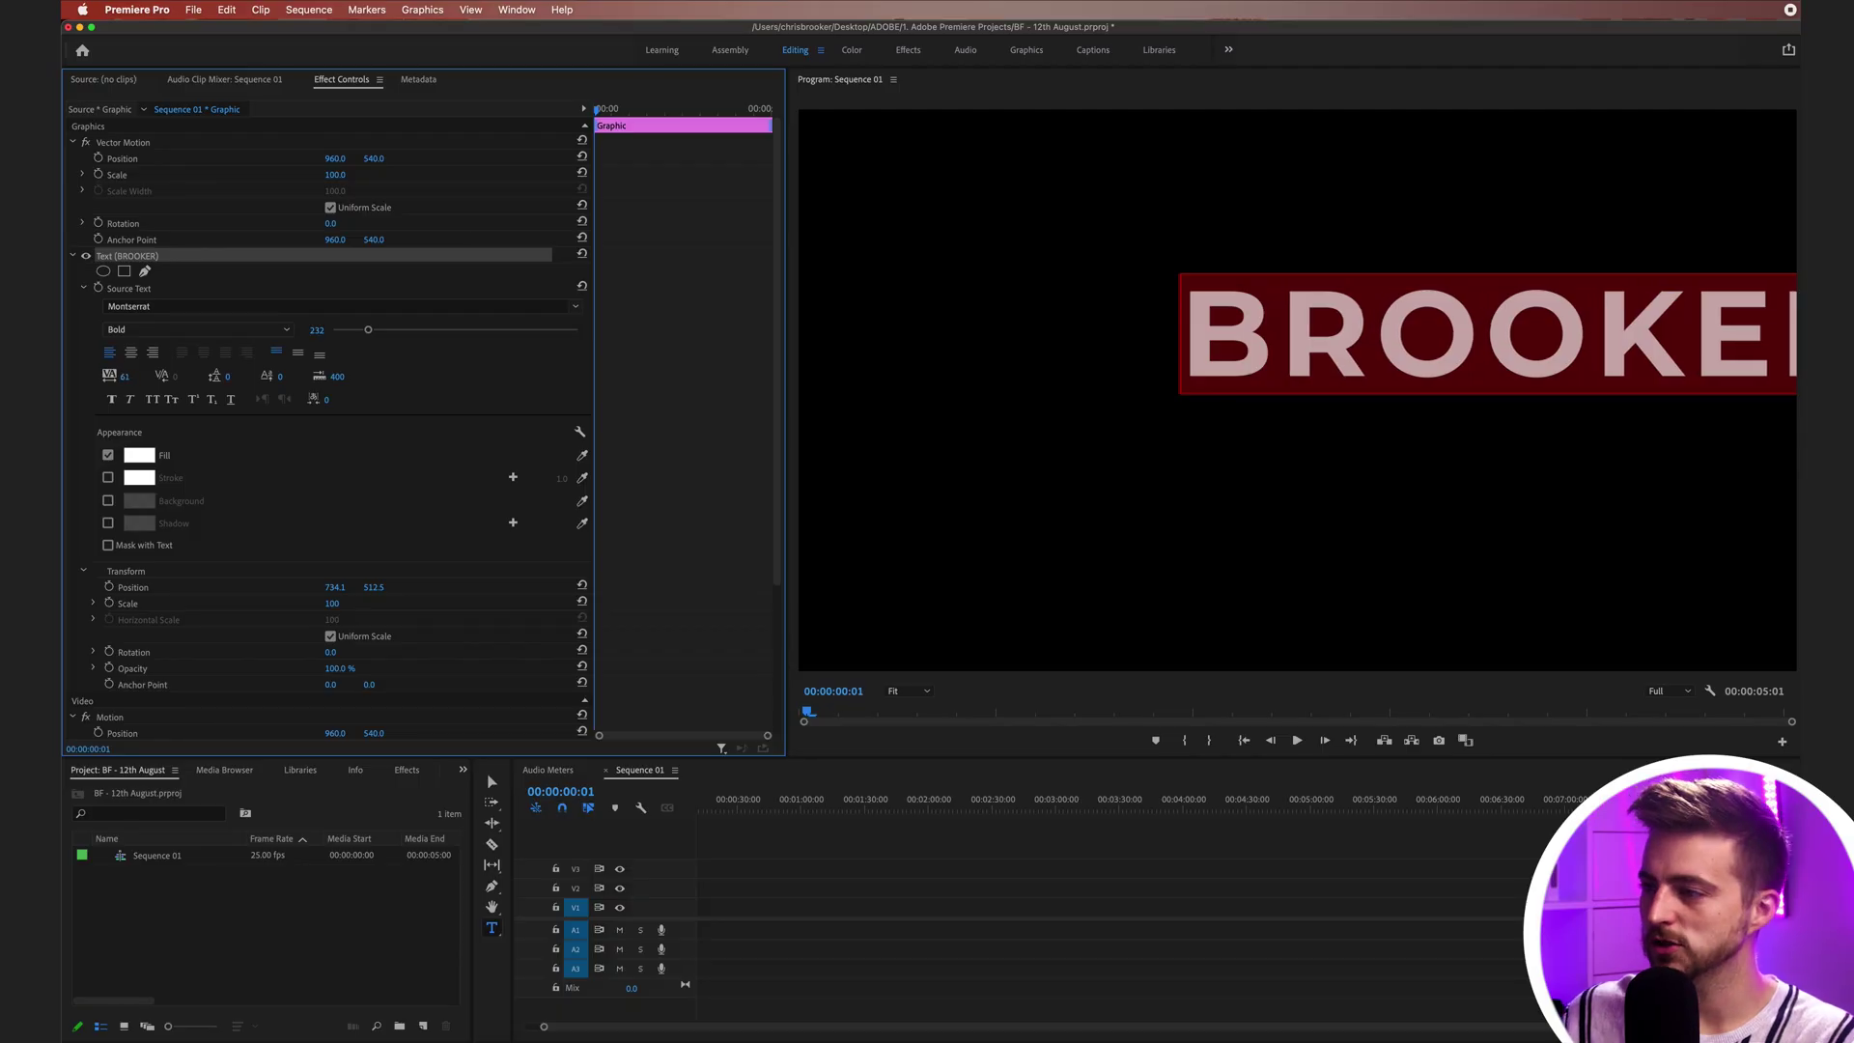
left_click_drag(124, 377, 118, 377)
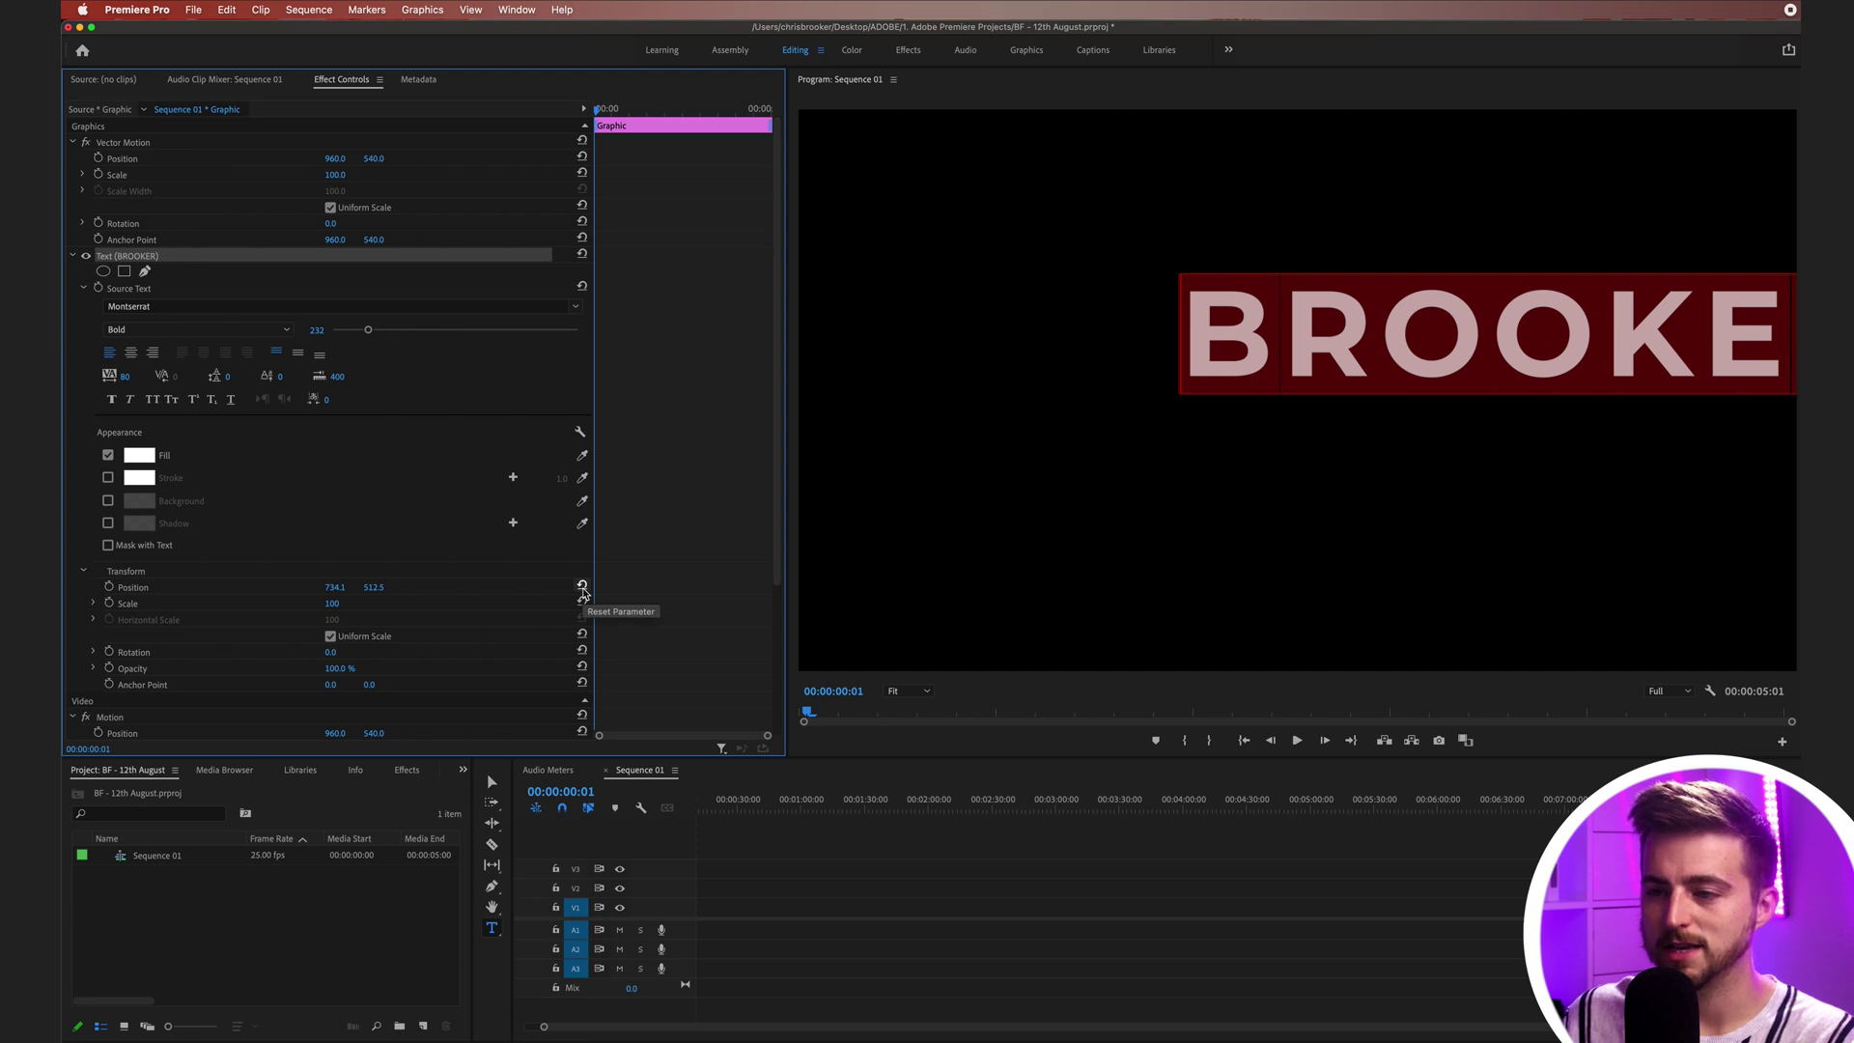
Reset the title's position and centre the text horizontally and vertically
left_click(582, 588)
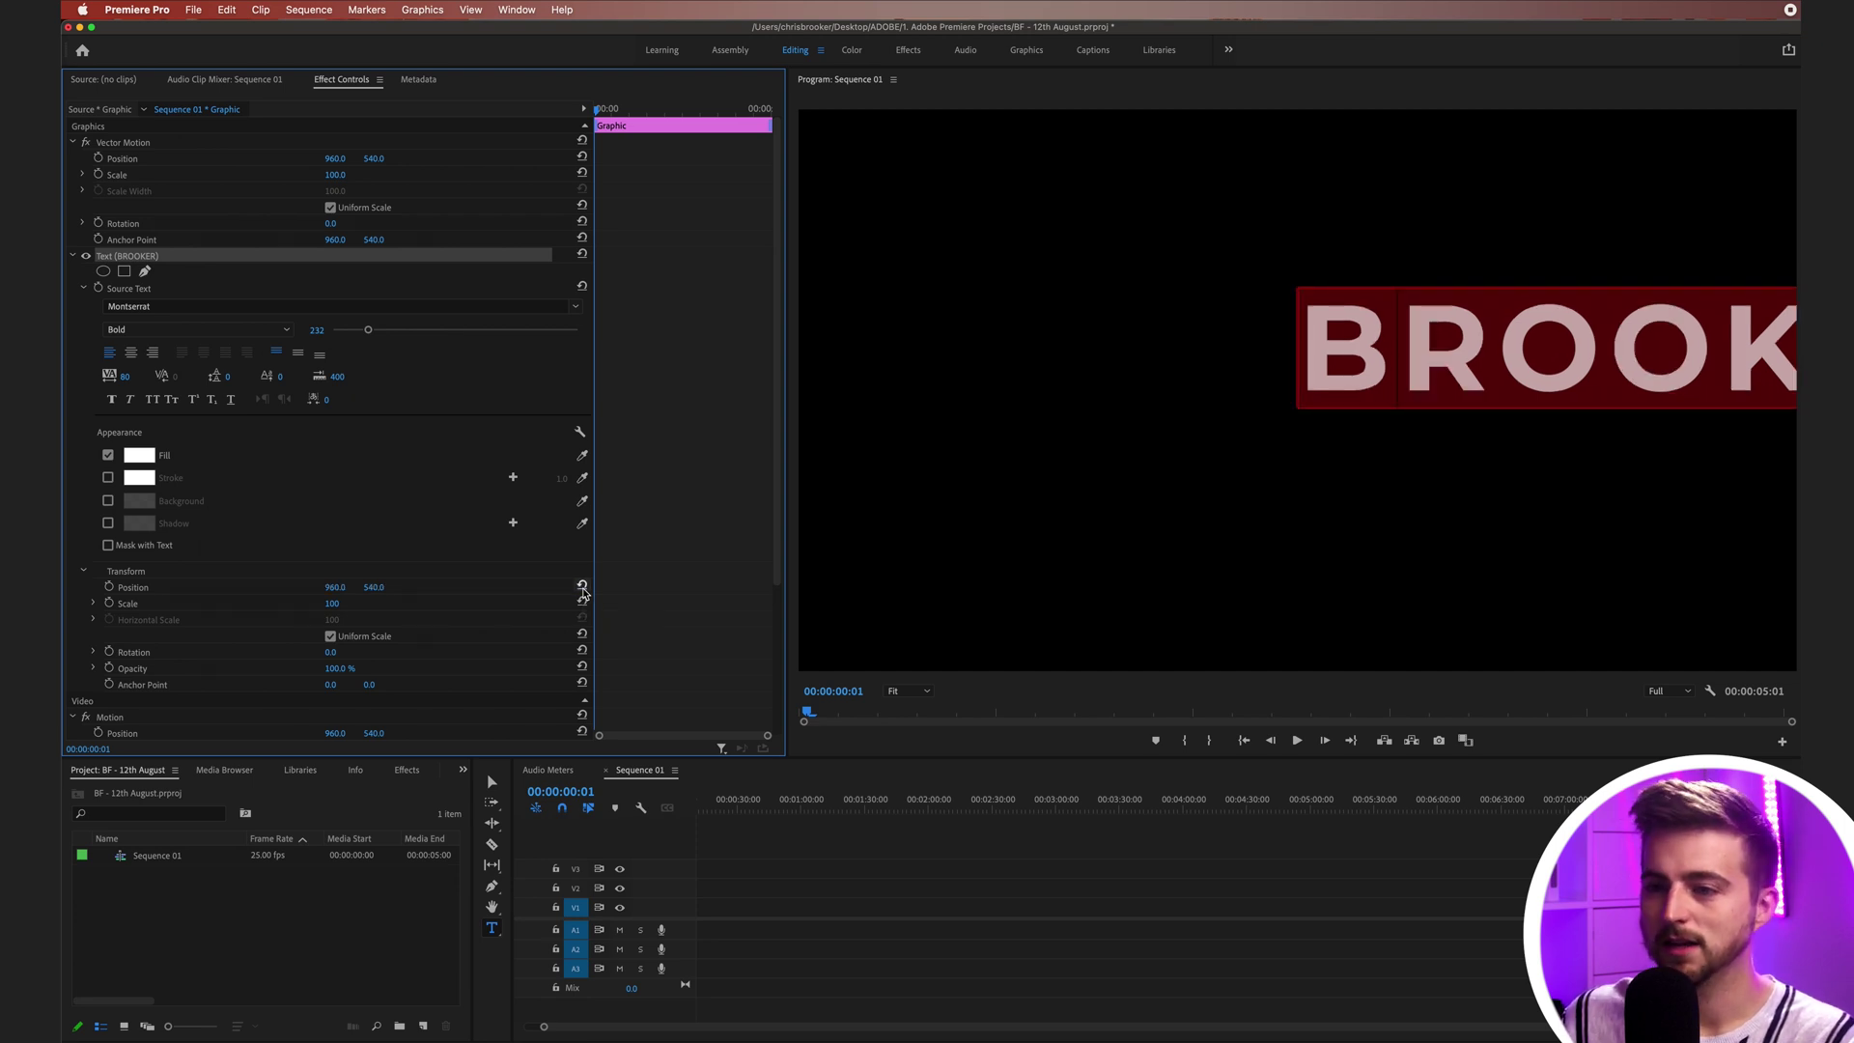
scroll(653, 570, "down", 5)
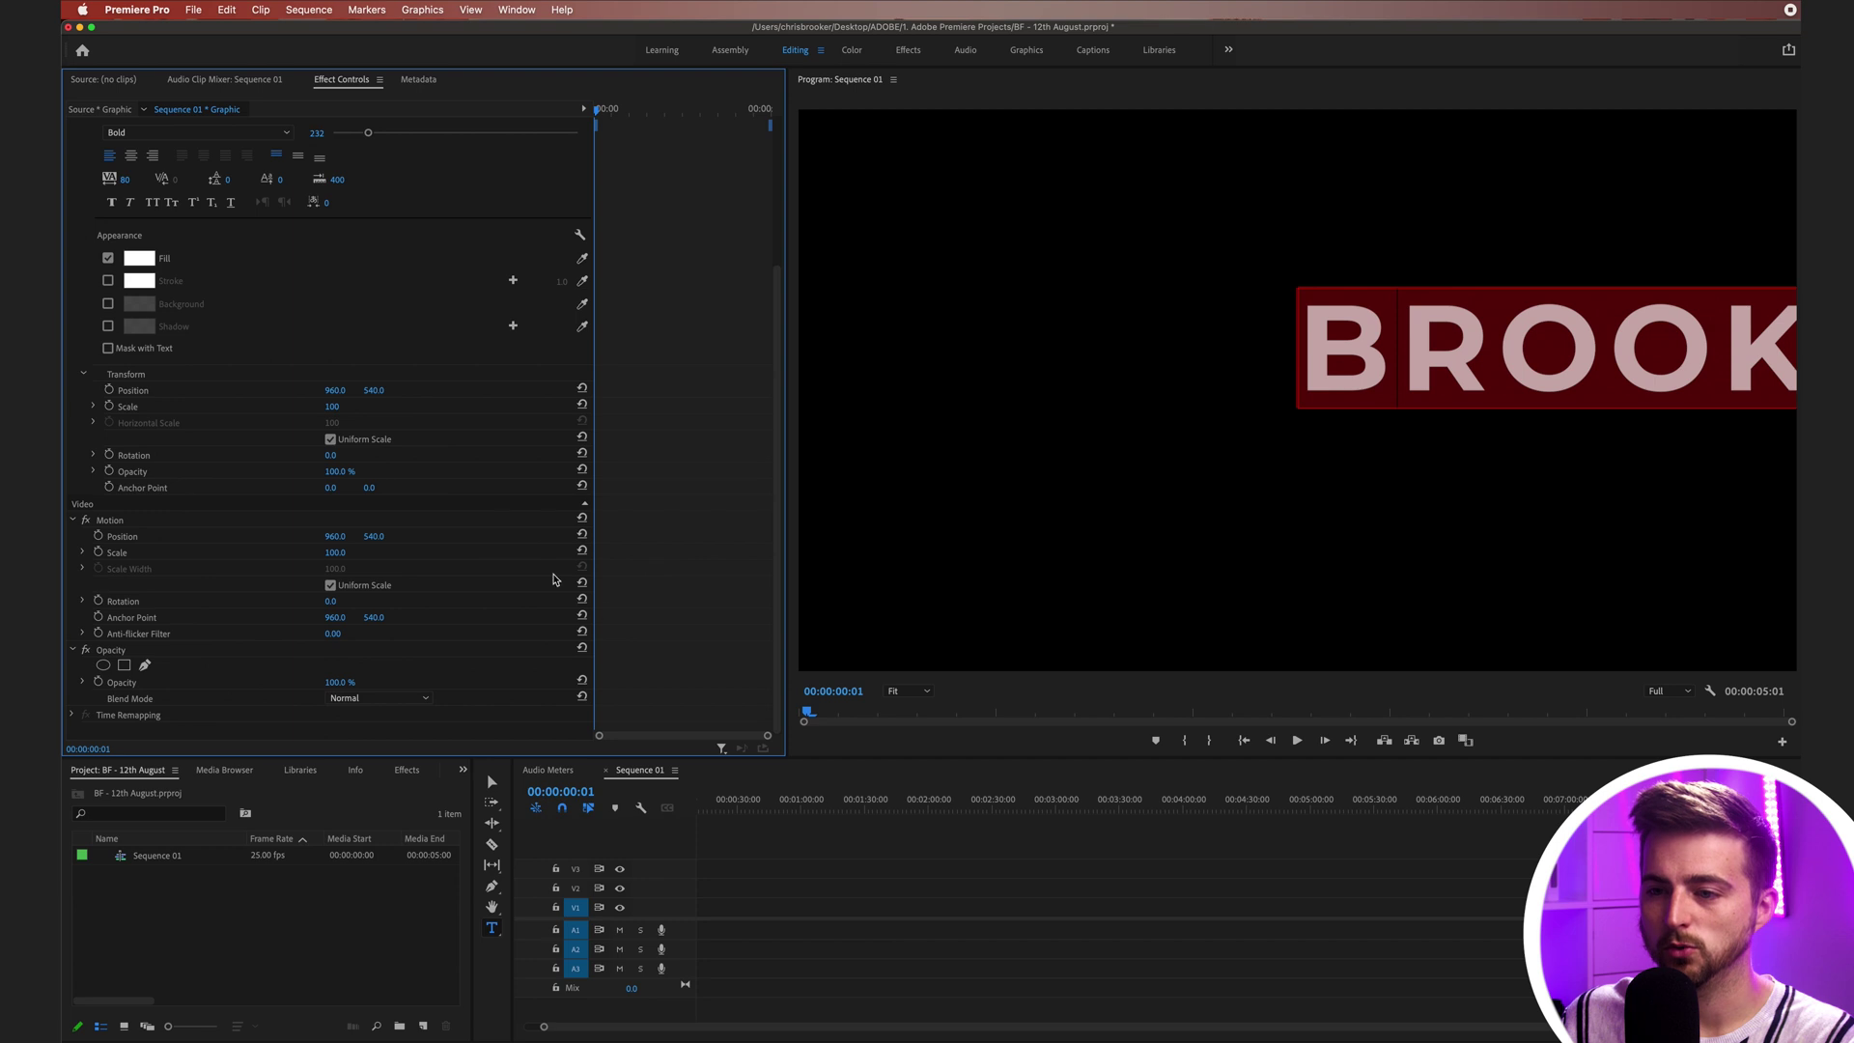
scroll(579, 538, "up", 5)
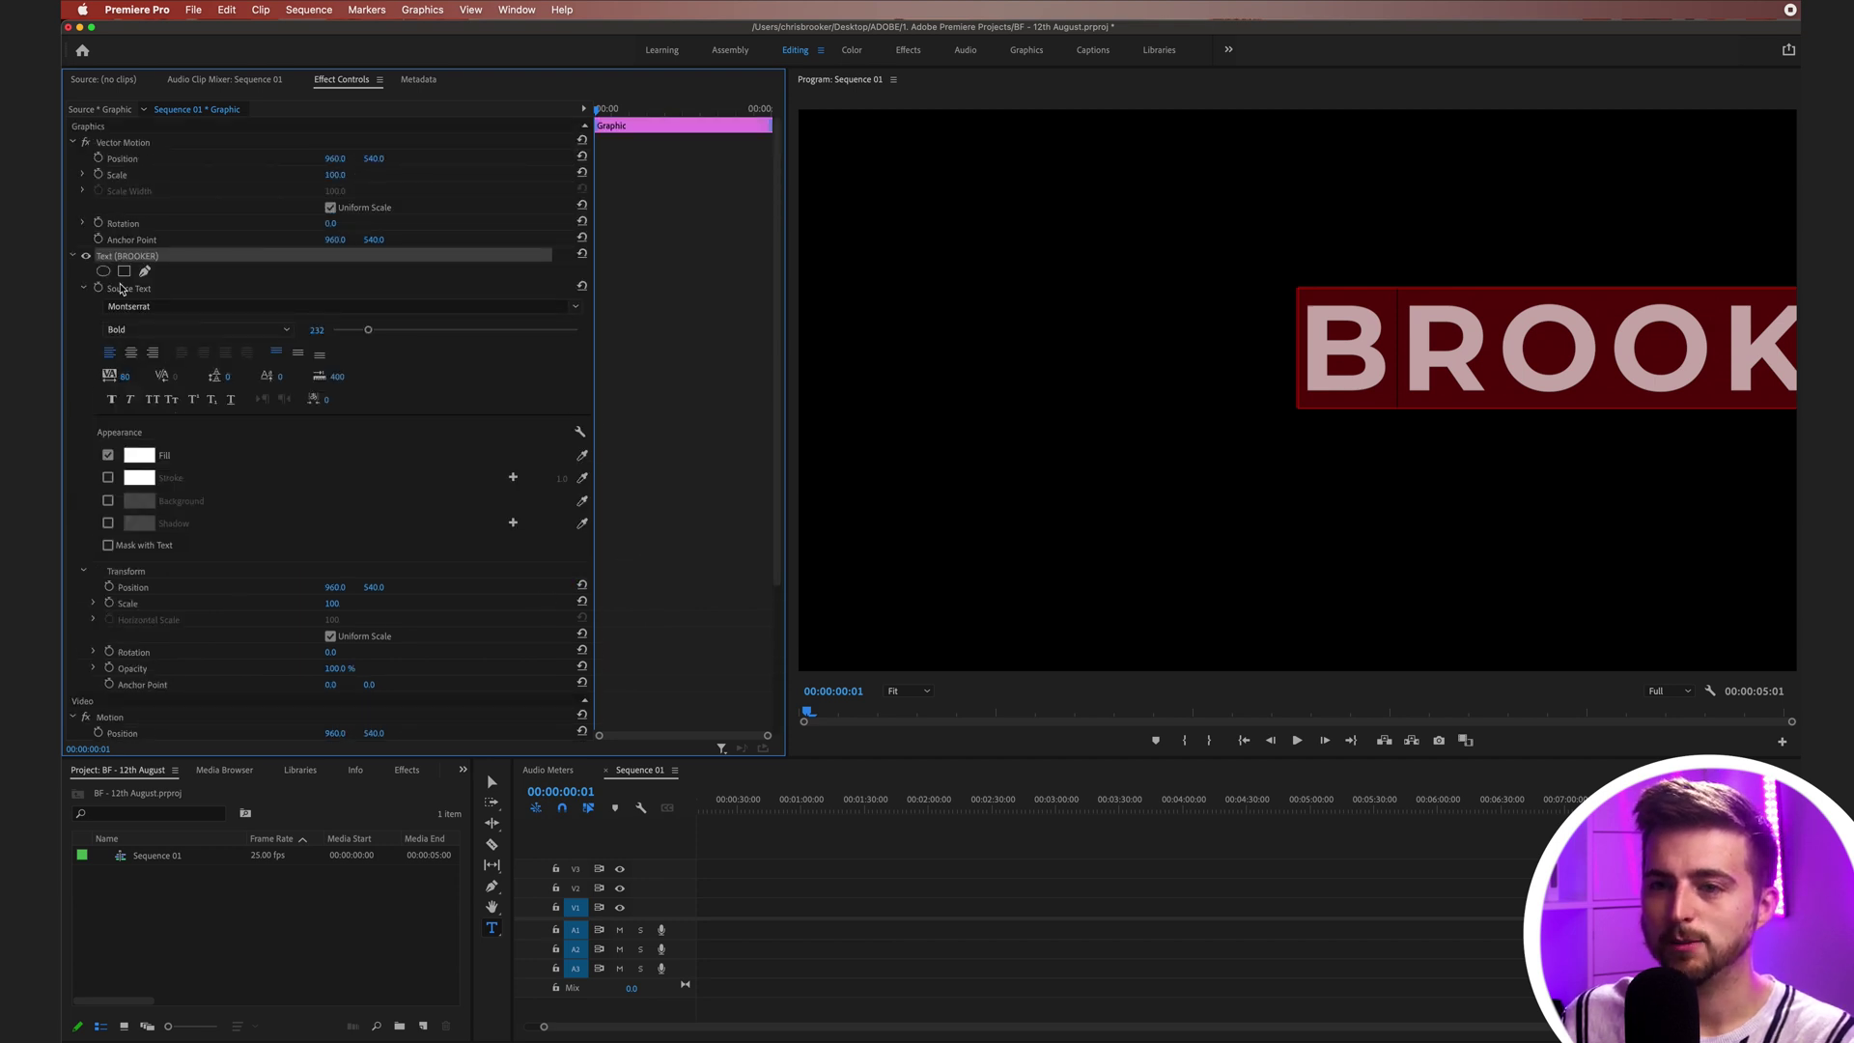
left_click(132, 354)
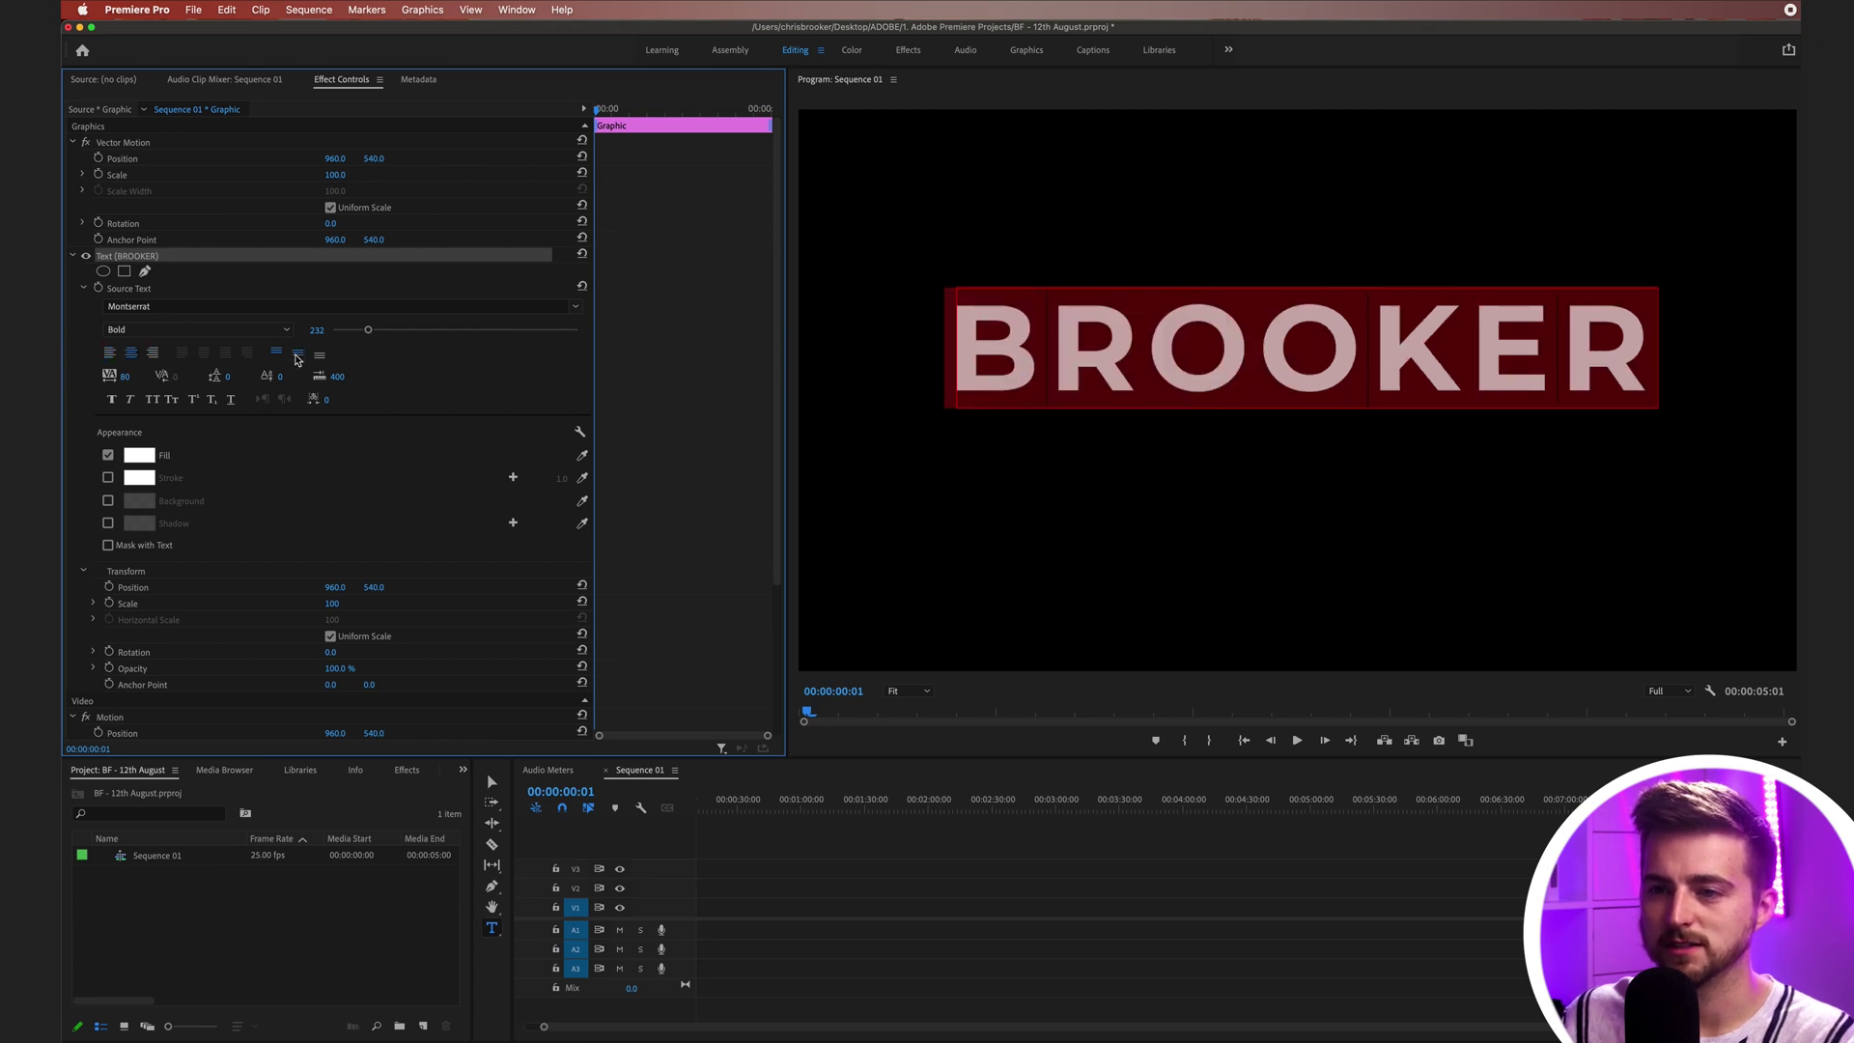
left_click(299, 354)
Finish text editing and lower the BROOKER clip to position 960, 613
left_click(783, 857)
key("equal")
key("equal")
key("equal")
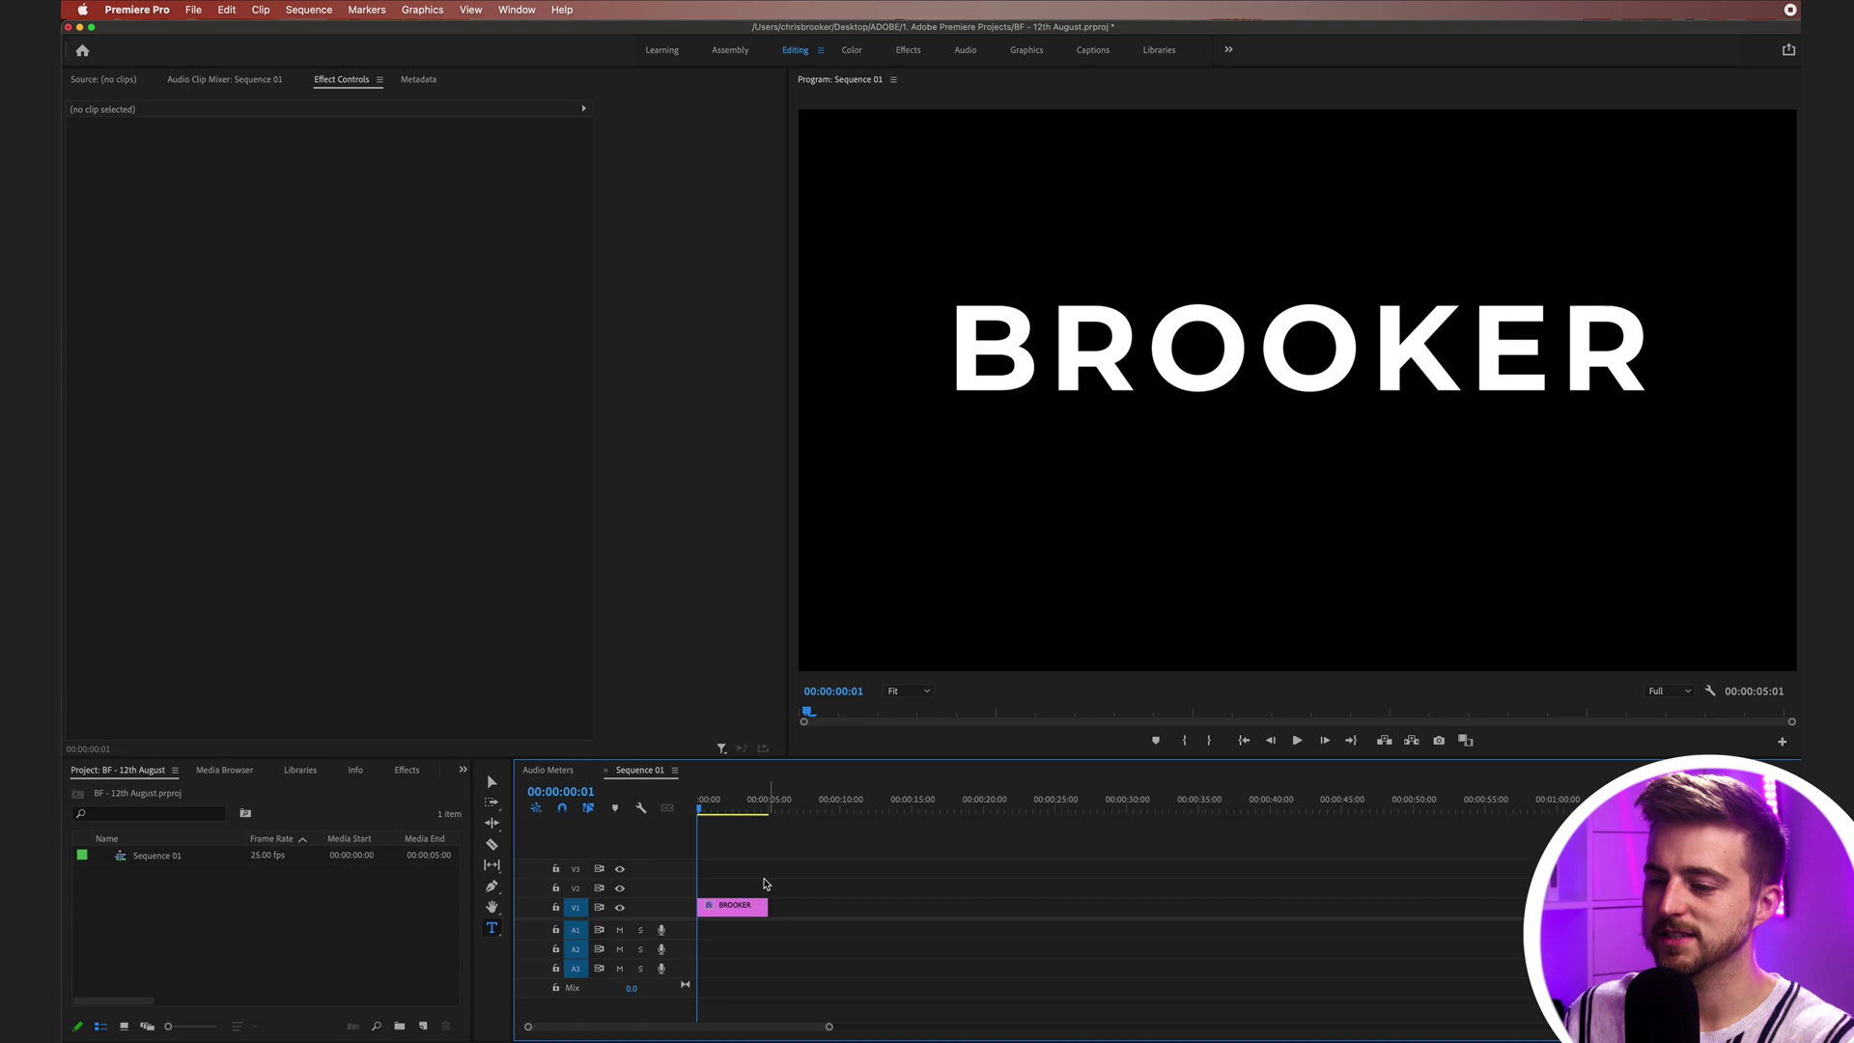
left_click(757, 906)
left_click_drag(374, 158, 448, 158)
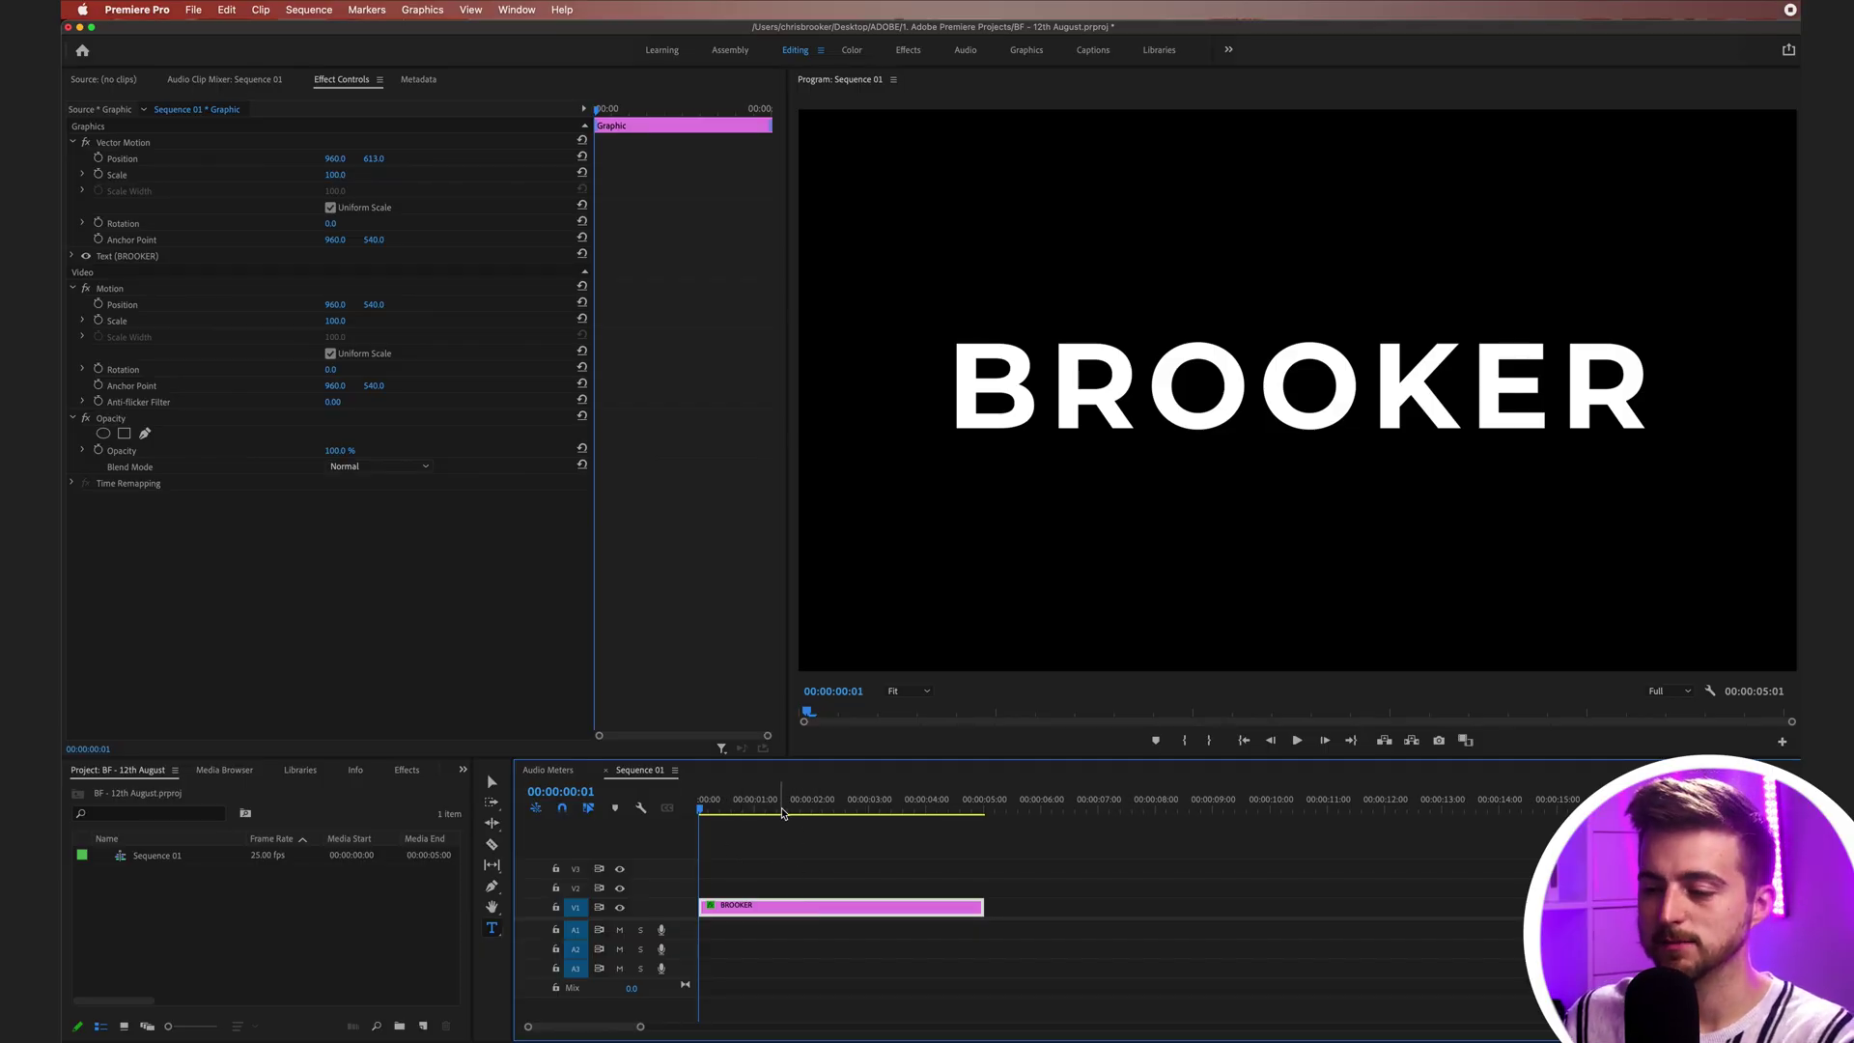
Play the sequence, try pasting a BROOKER copy, then undo the extra clip
key("space")
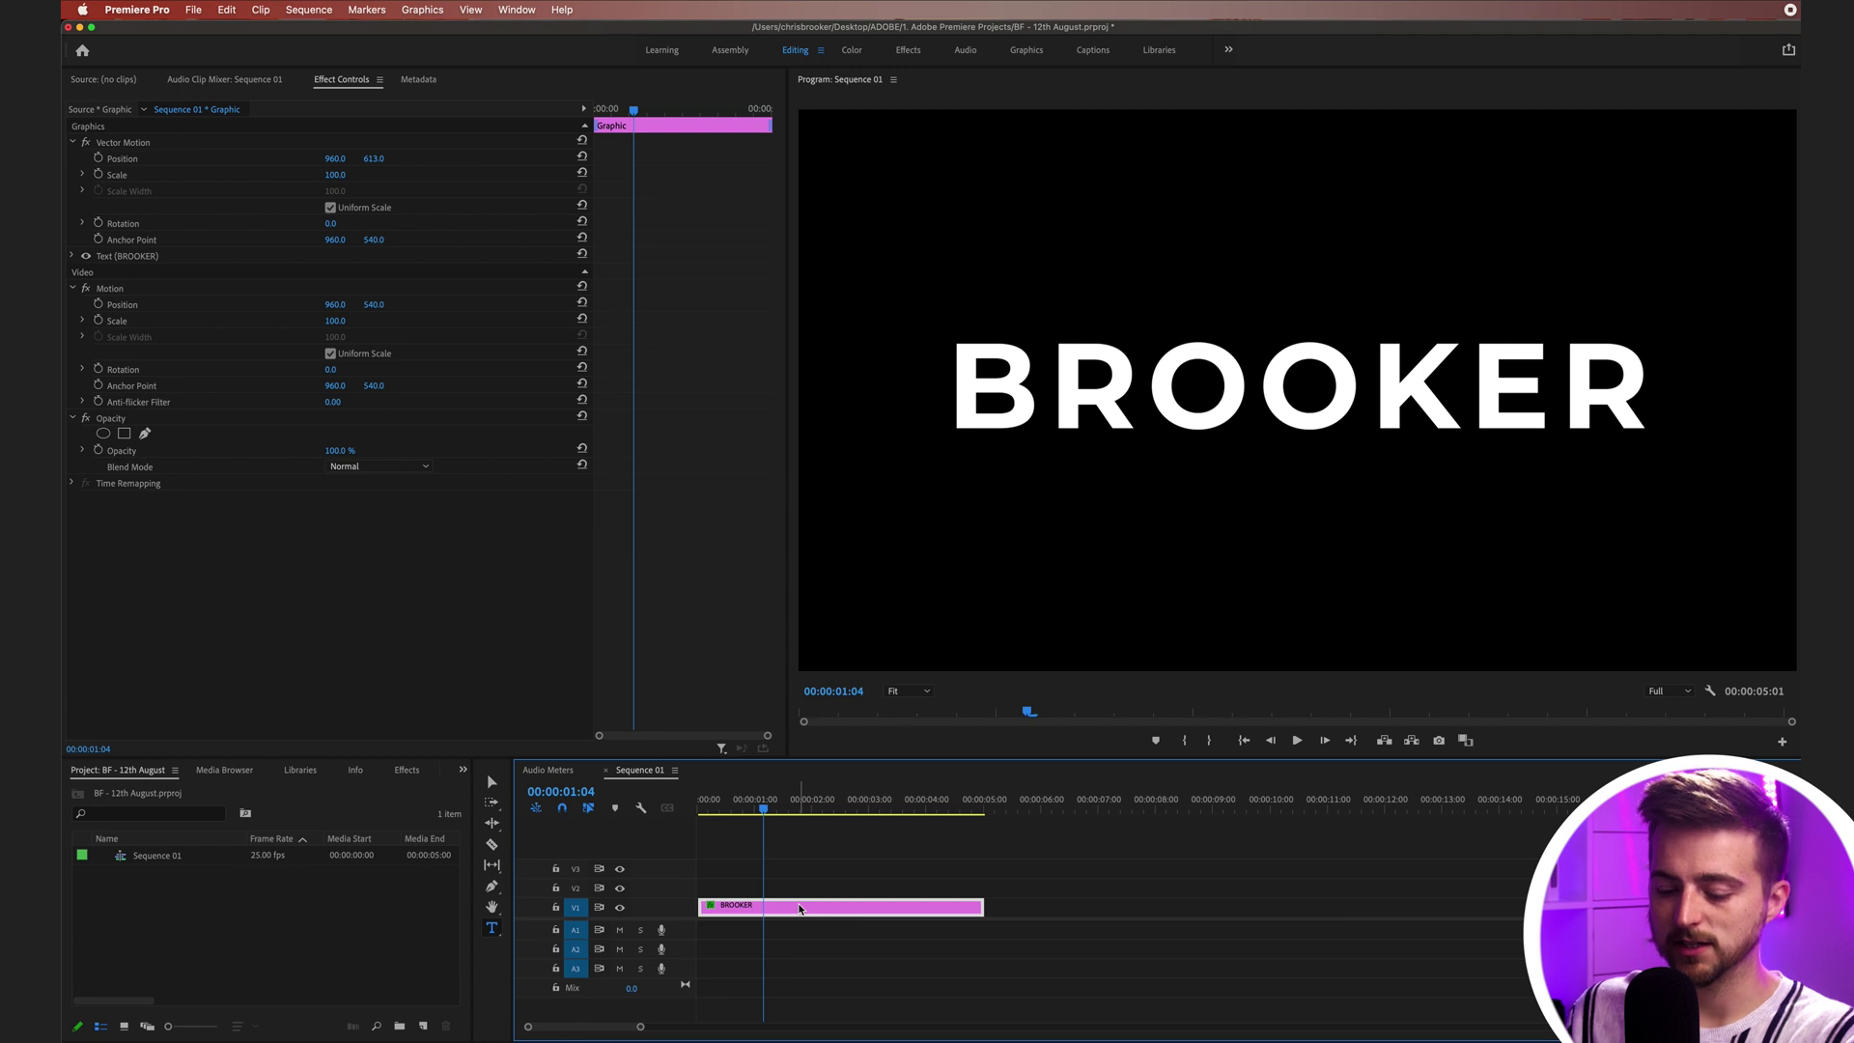
left_click_drag(802, 799, 1148, 826)
key("ctrl+v")
left_click_drag(1172, 908, 731, 897)
key("super+z")
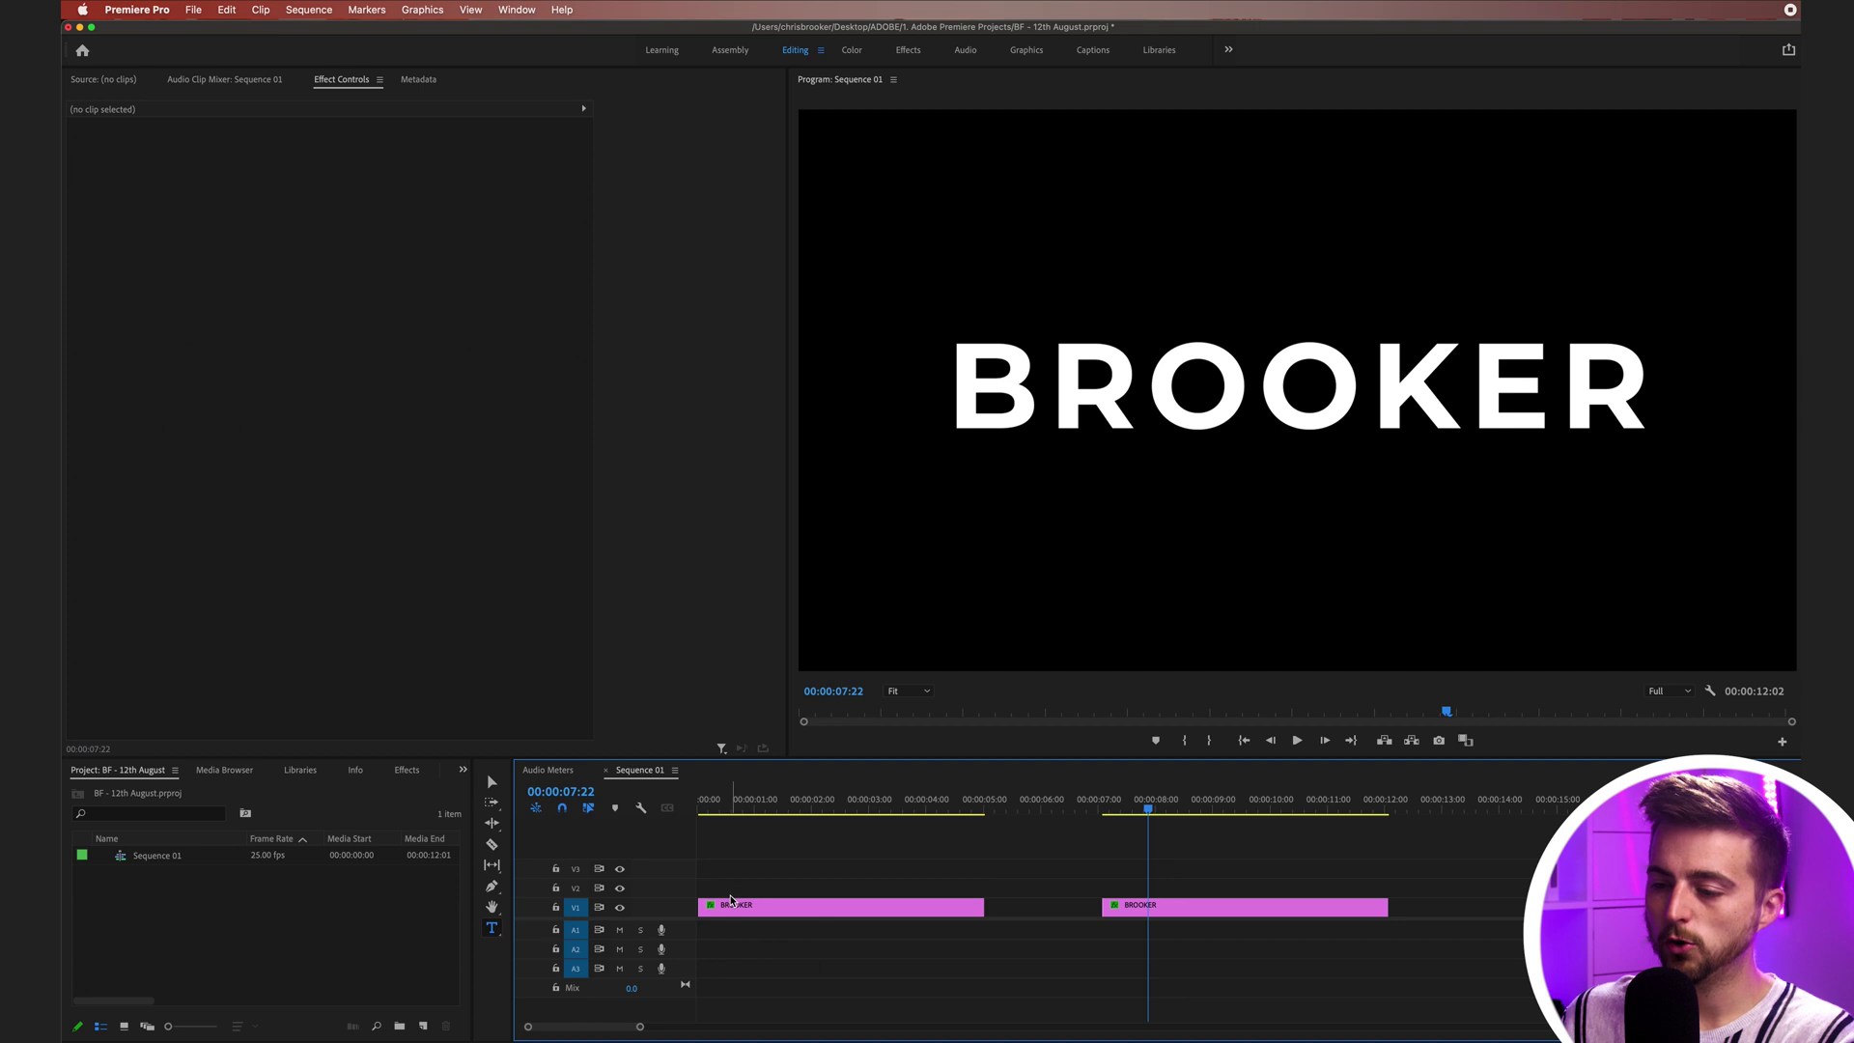
left_click(816, 912)
key("super+z")
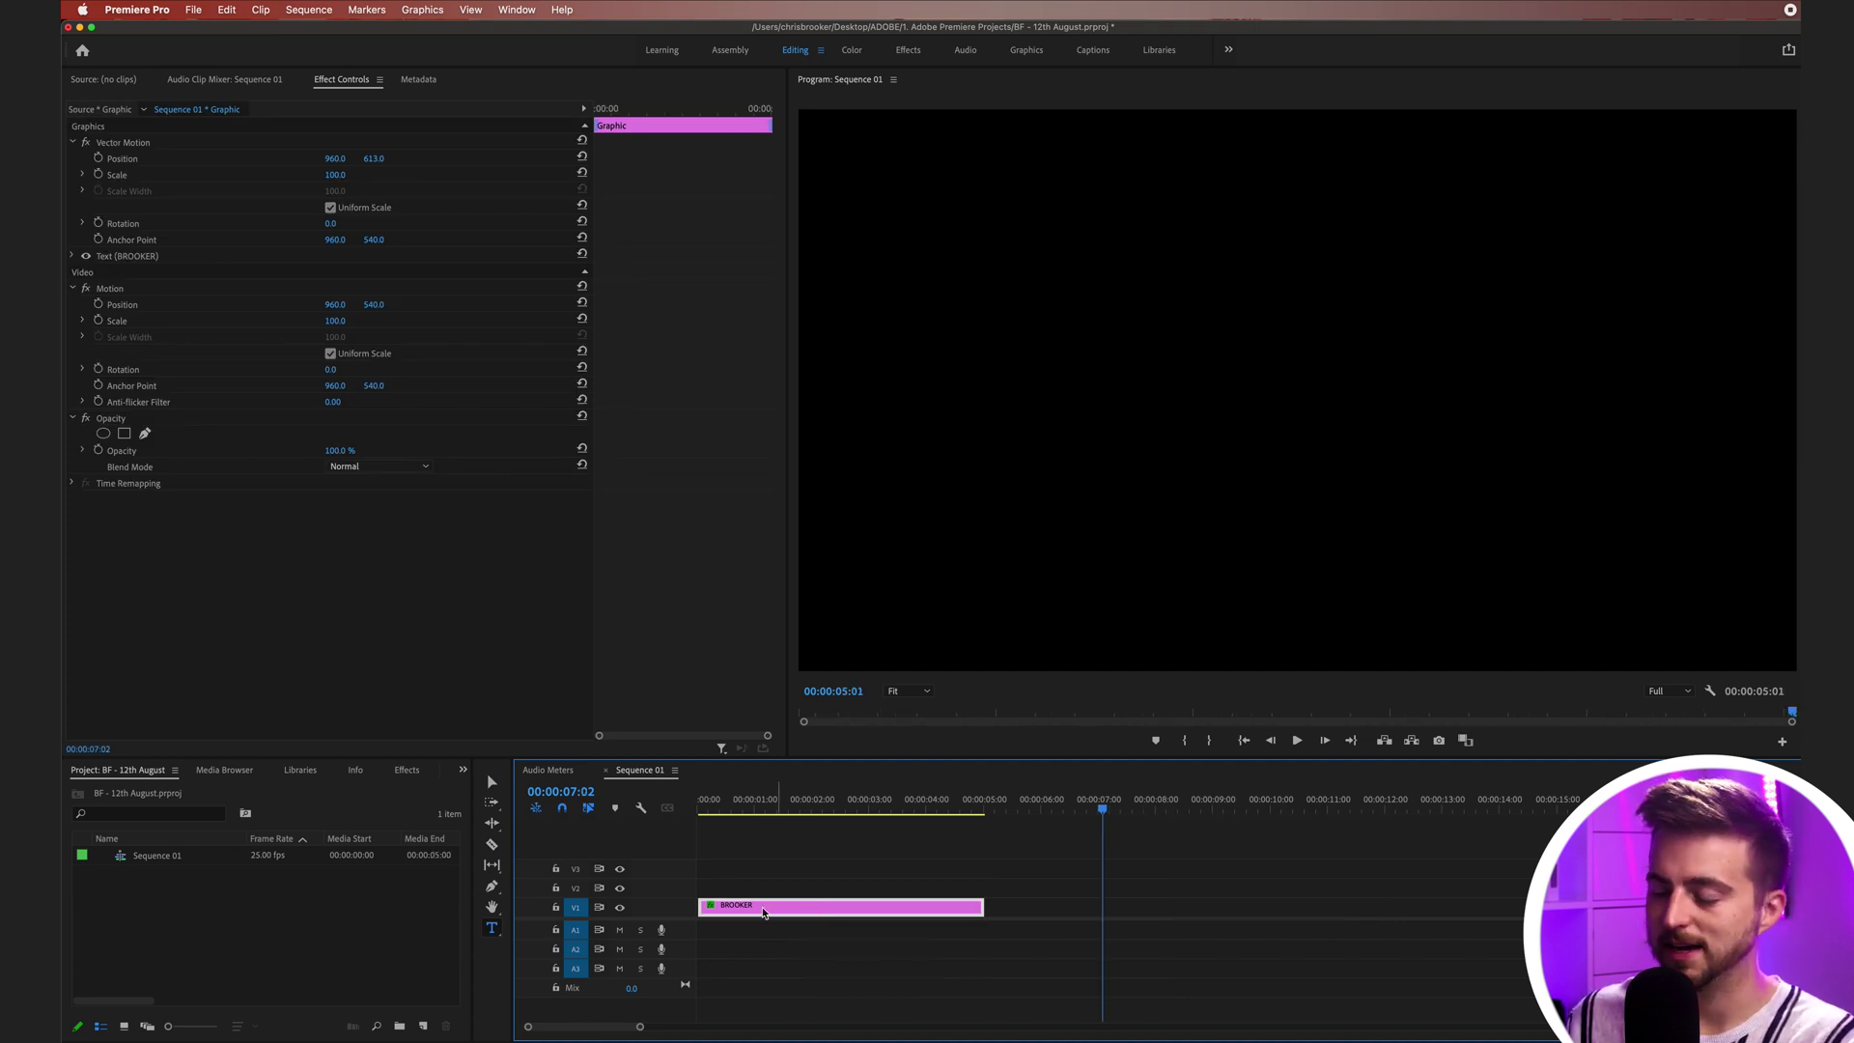
Duplicate the BROOKER clip upward until copies fill tracks V1 to V7
left_click_drag(763, 912, 744, 833)
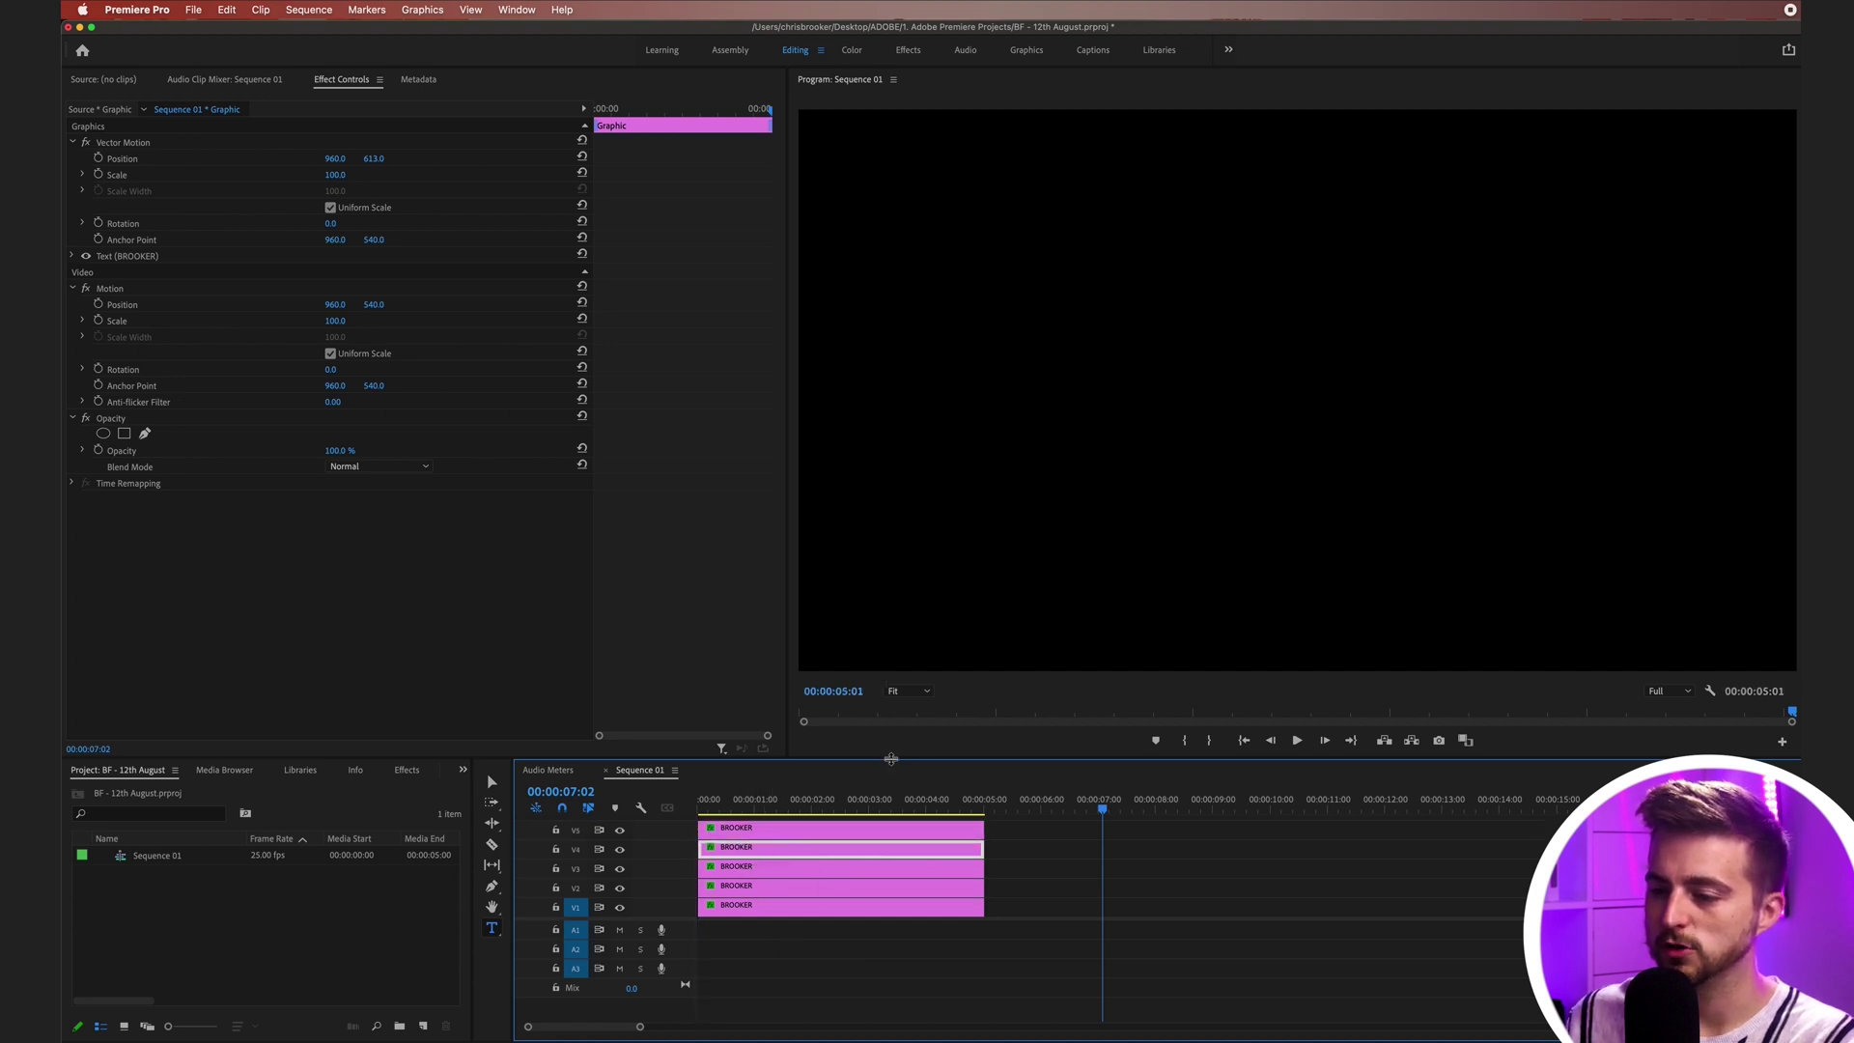
left_click_drag(892, 723, 892, 691)
left_click_drag(669, 886, 669, 924)
left_click_drag(776, 835, 773, 816)
left_click_drag(760, 817, 758, 801)
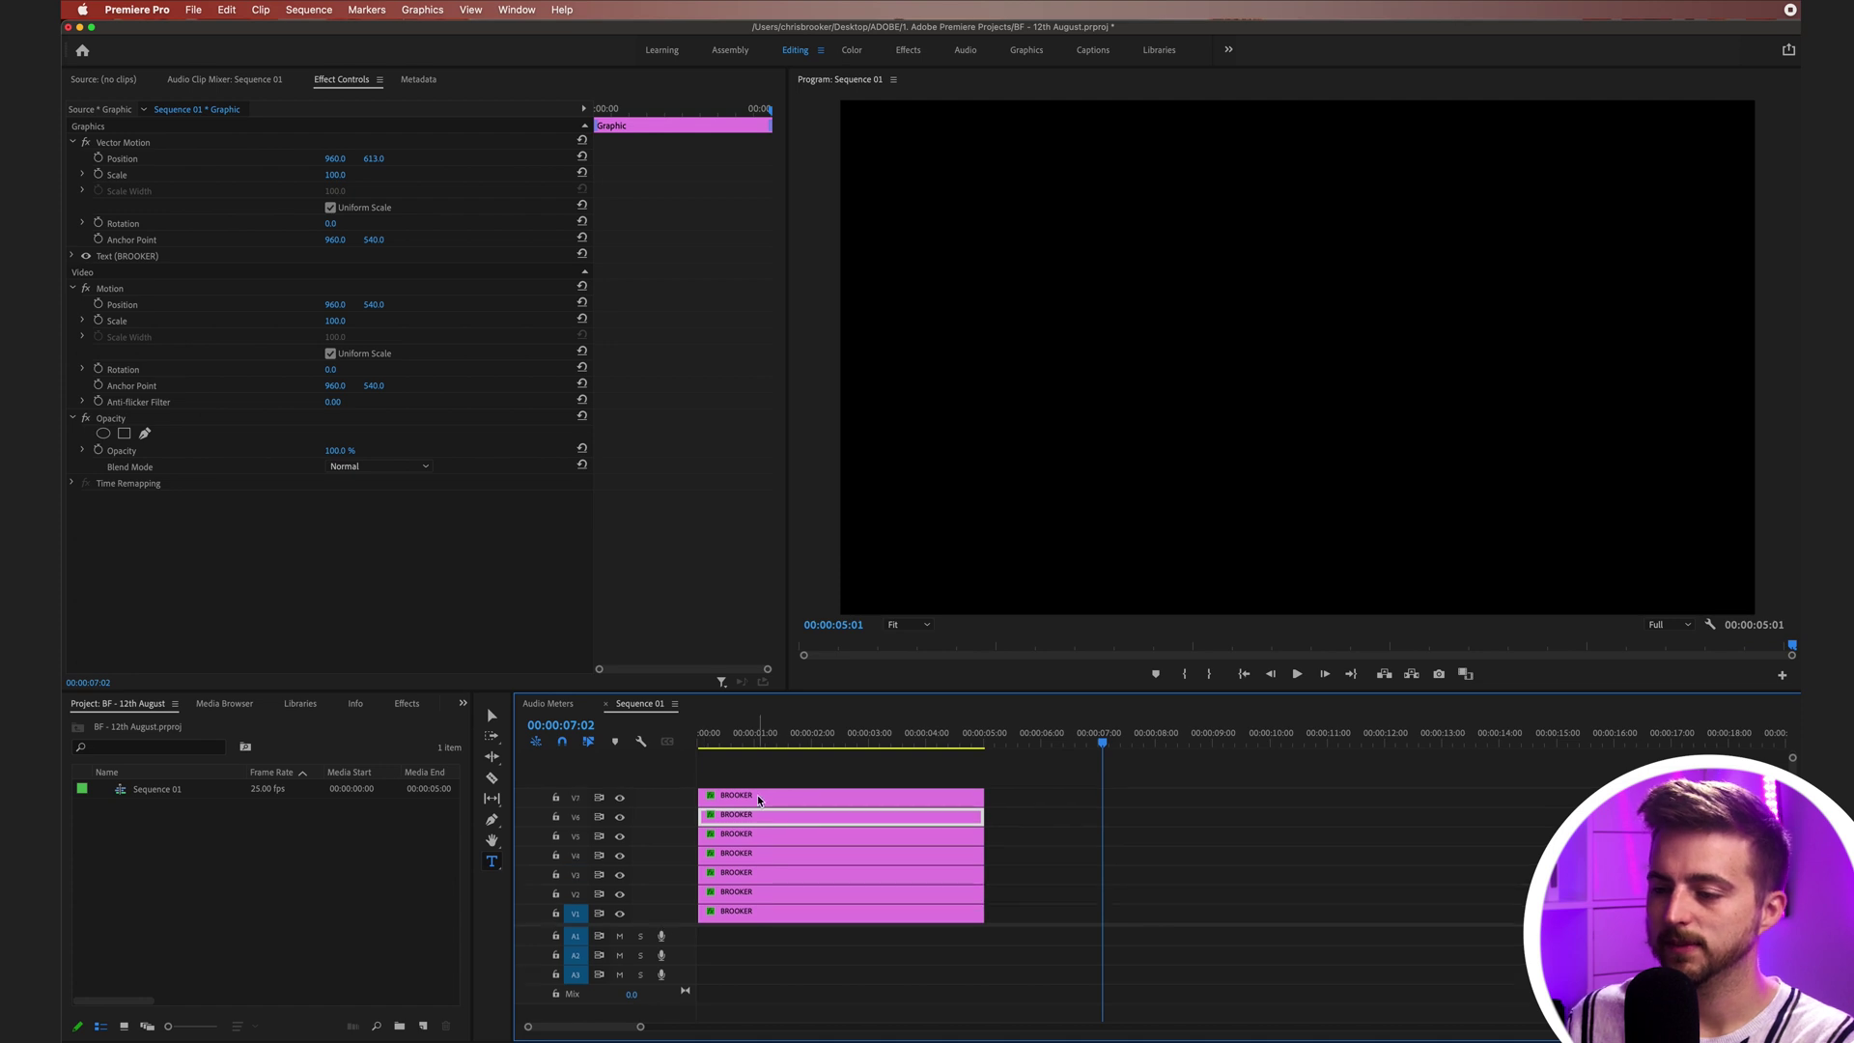
Select all seven clips, move the playhead to frame 19 where BROOKER shows, then deselect
key("super+a")
key("Home")
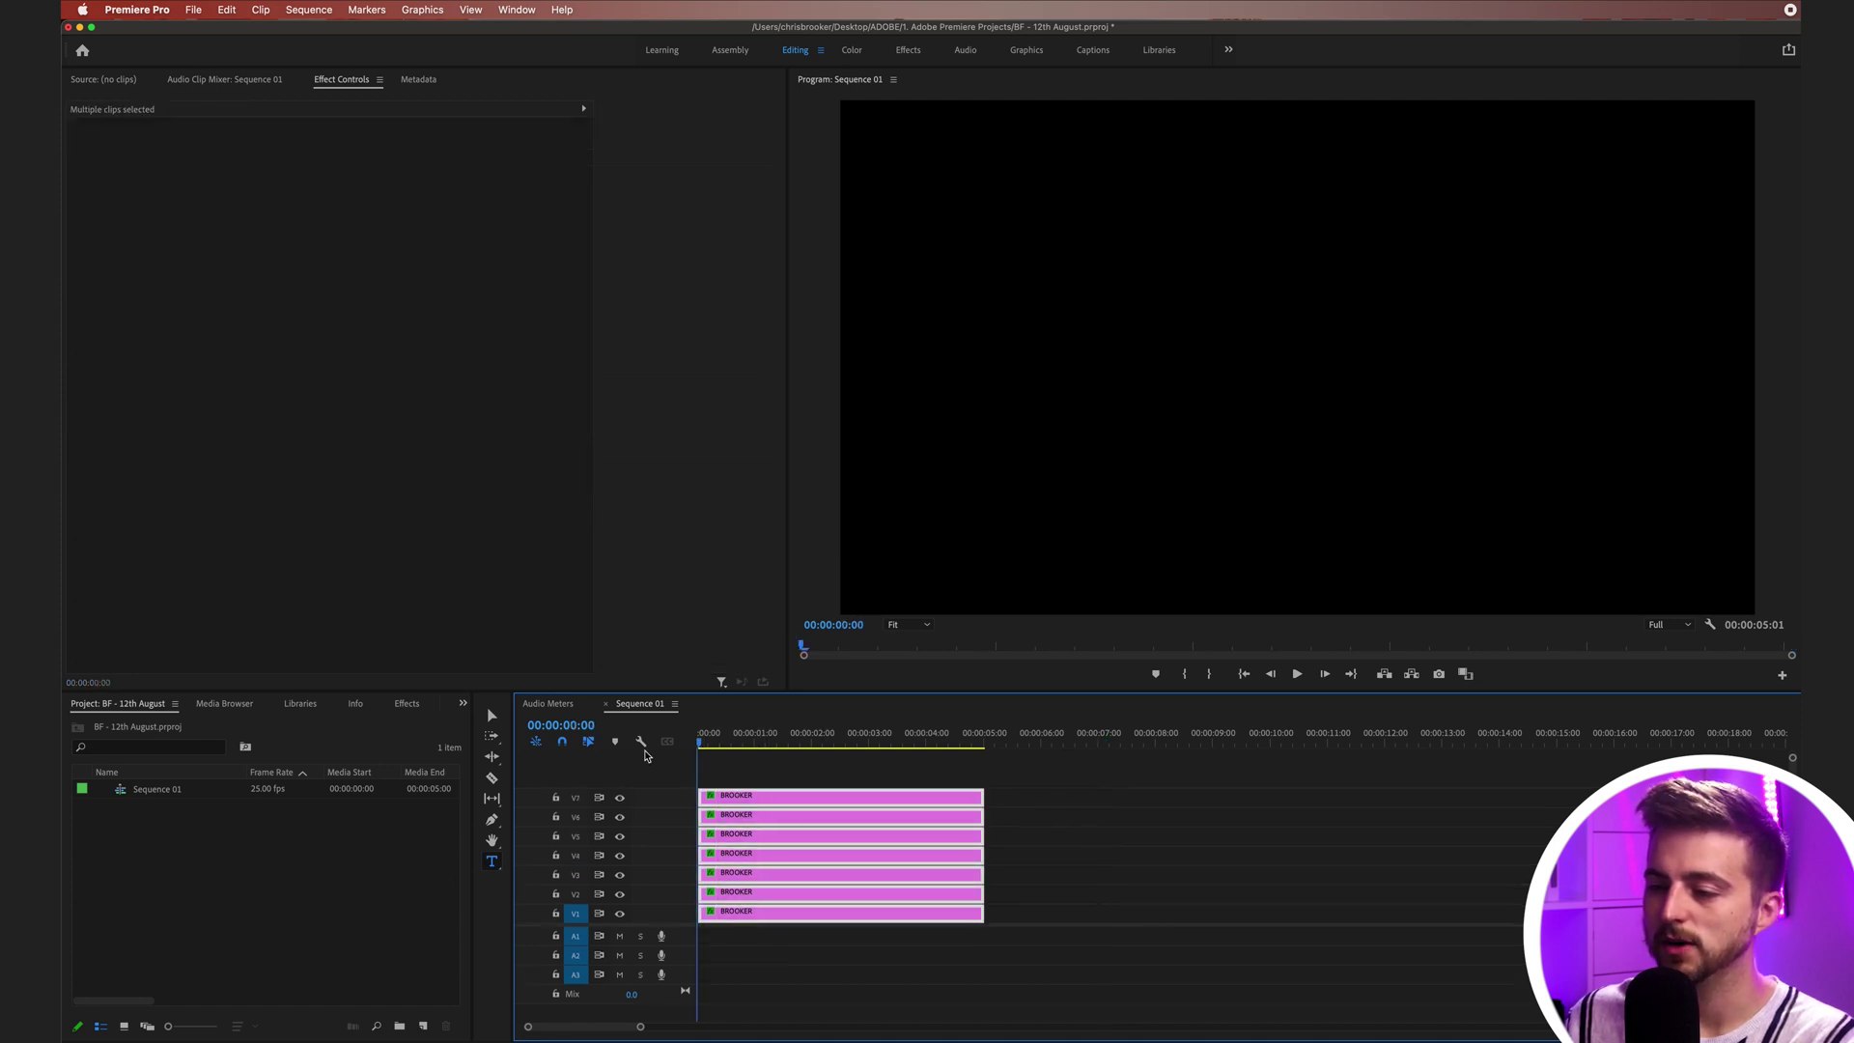
left_click_drag(719, 748, 743, 740)
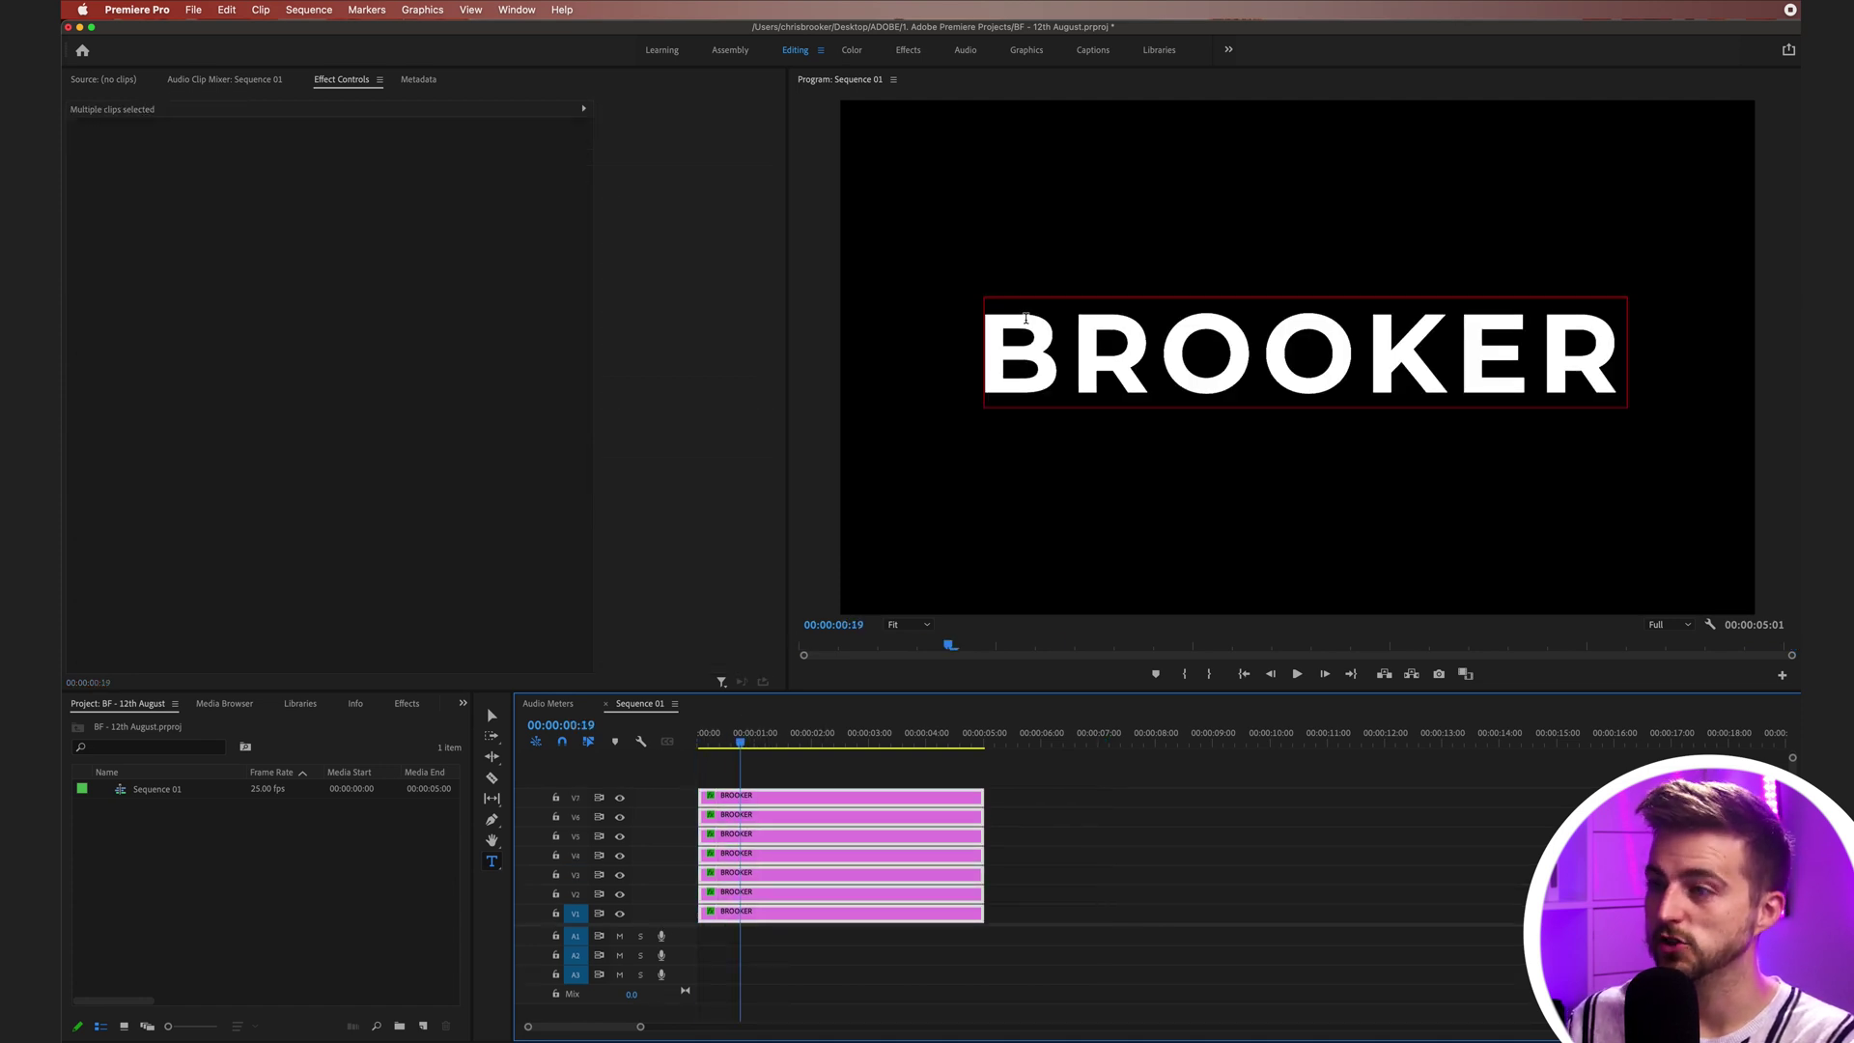
left_click(645, 808)
Draw freeform opacity masks around the B on V1 and the R on V2
left_click(624, 801)
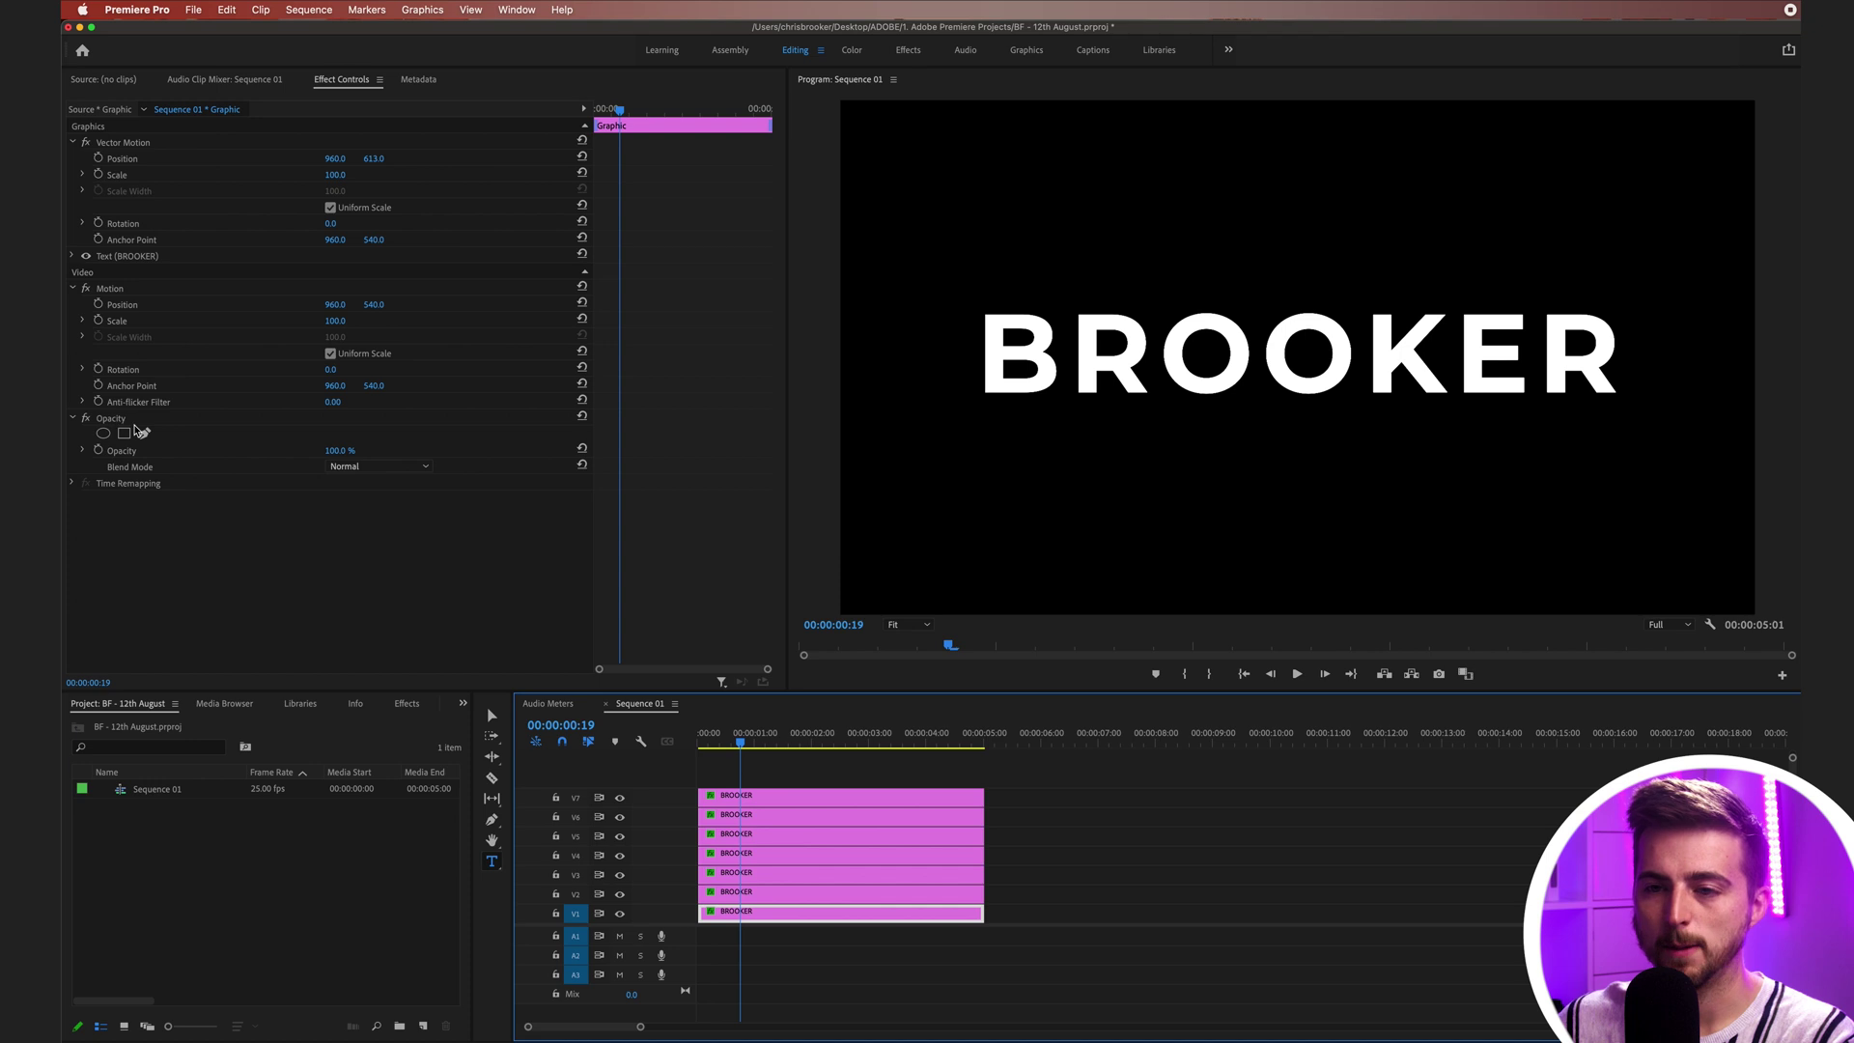
left_click(146, 434)
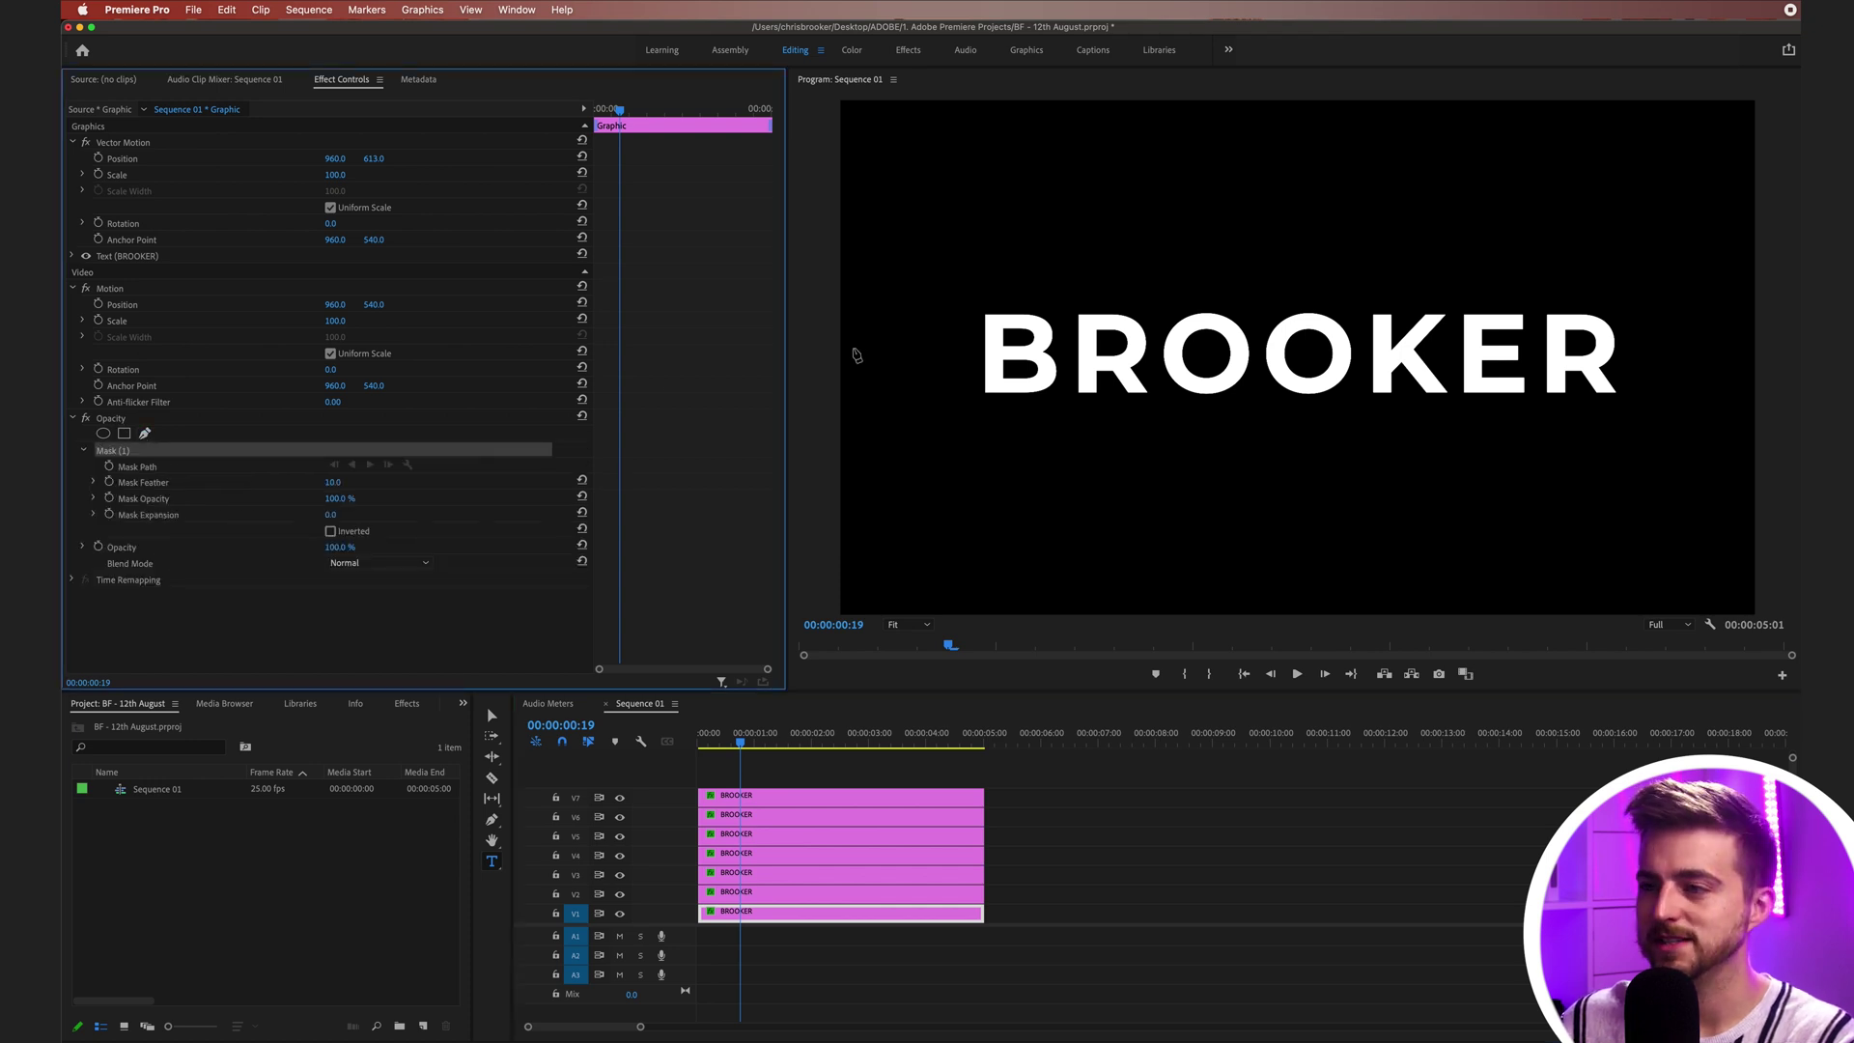
left_click(1061, 283)
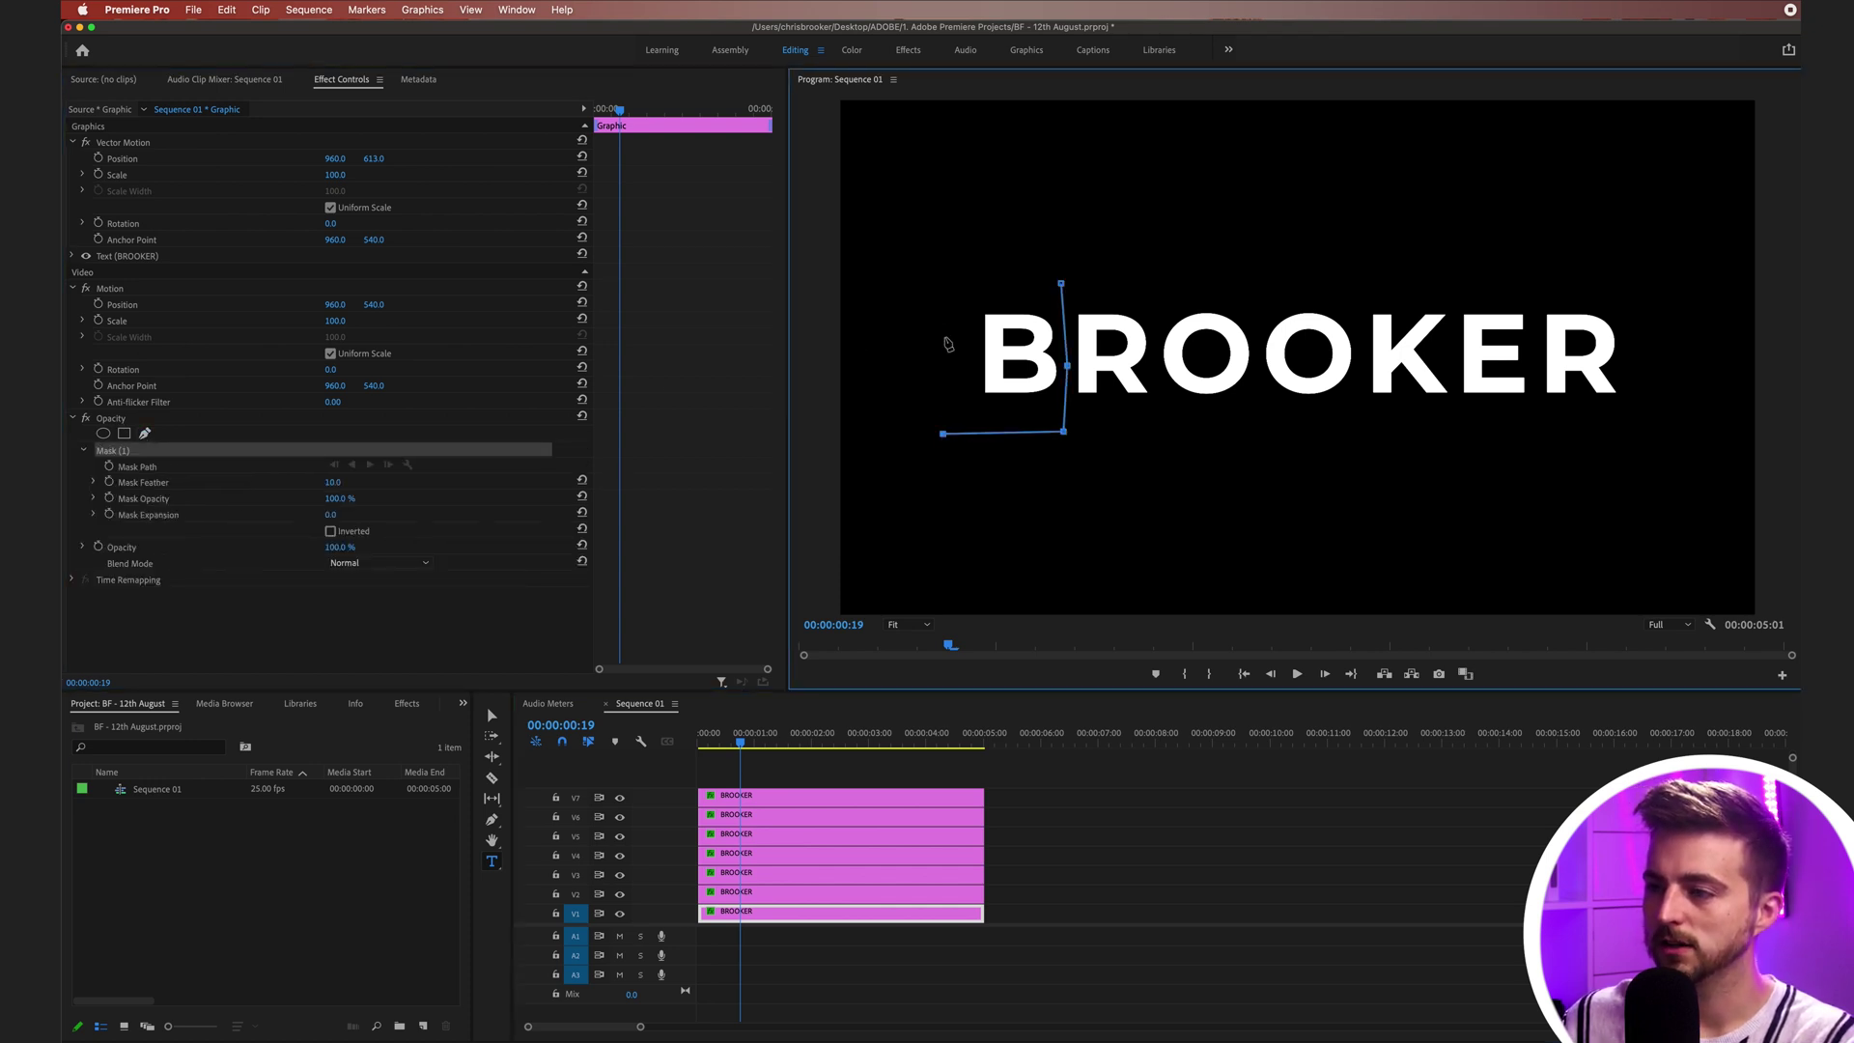
left_click(1060, 285)
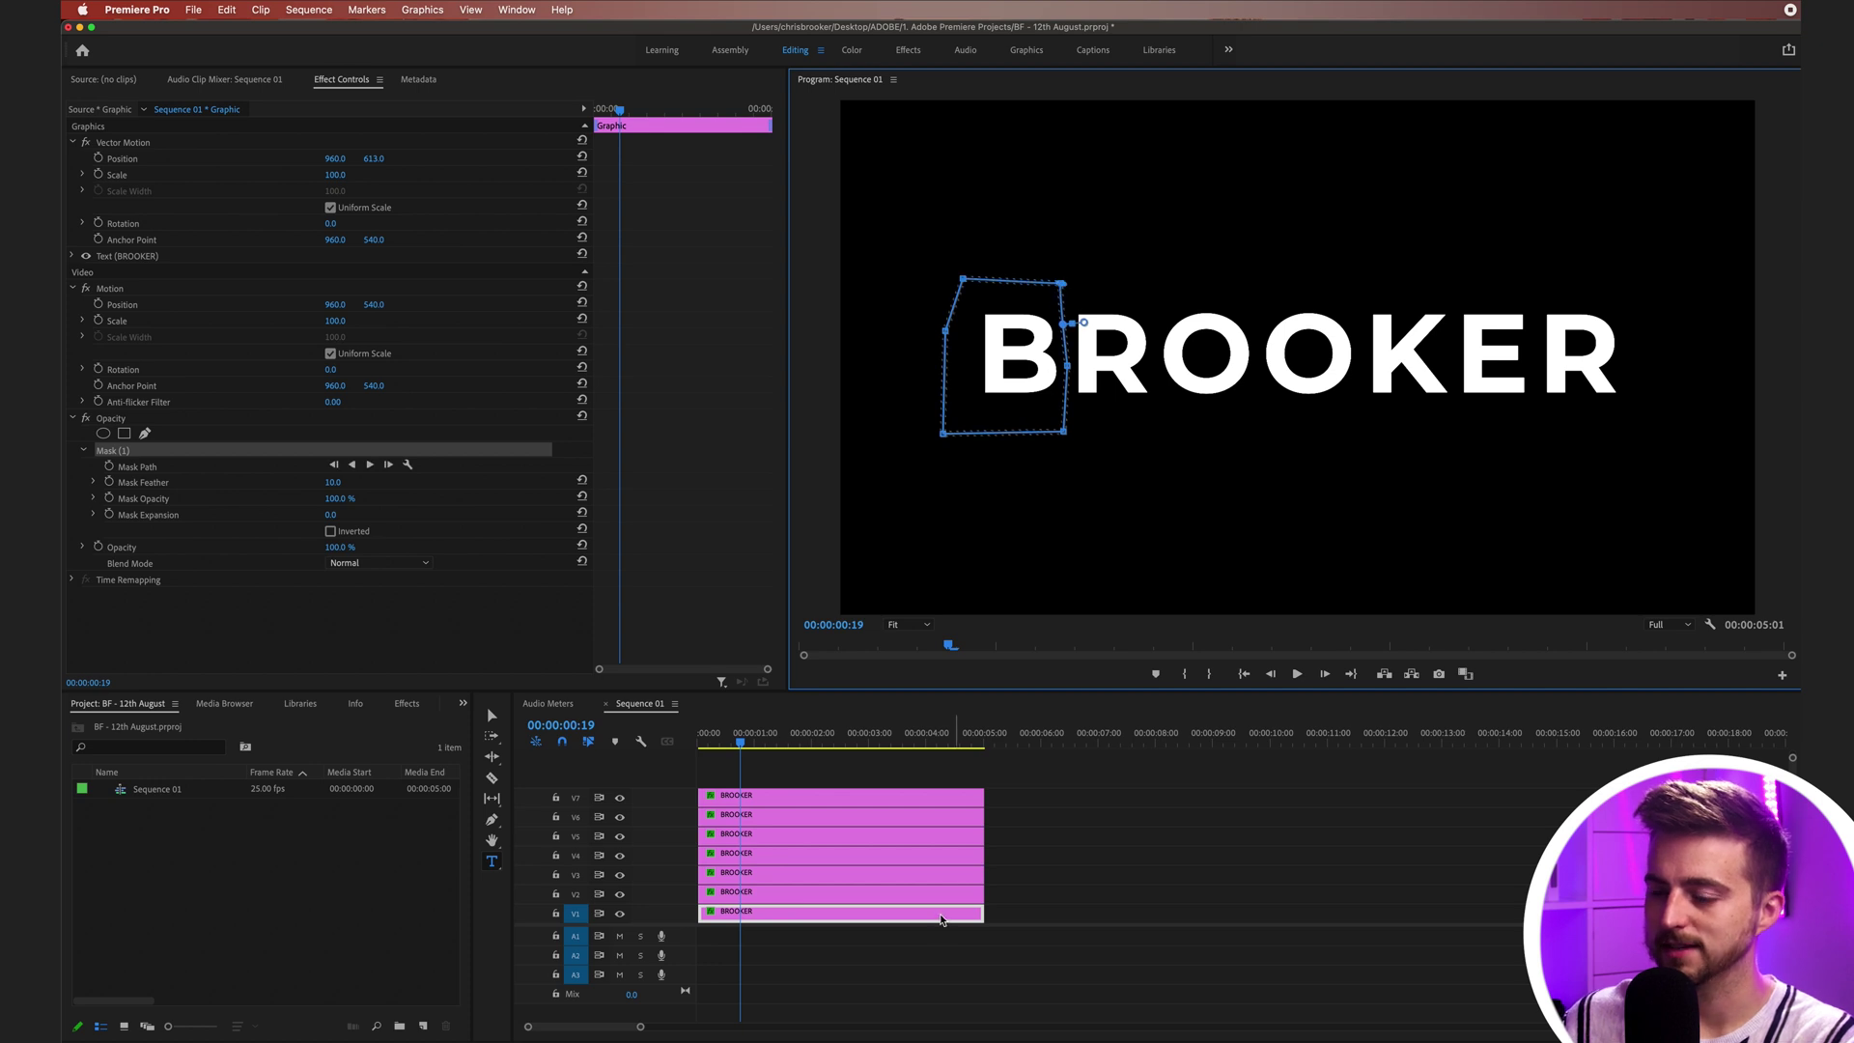
left_click(771, 896)
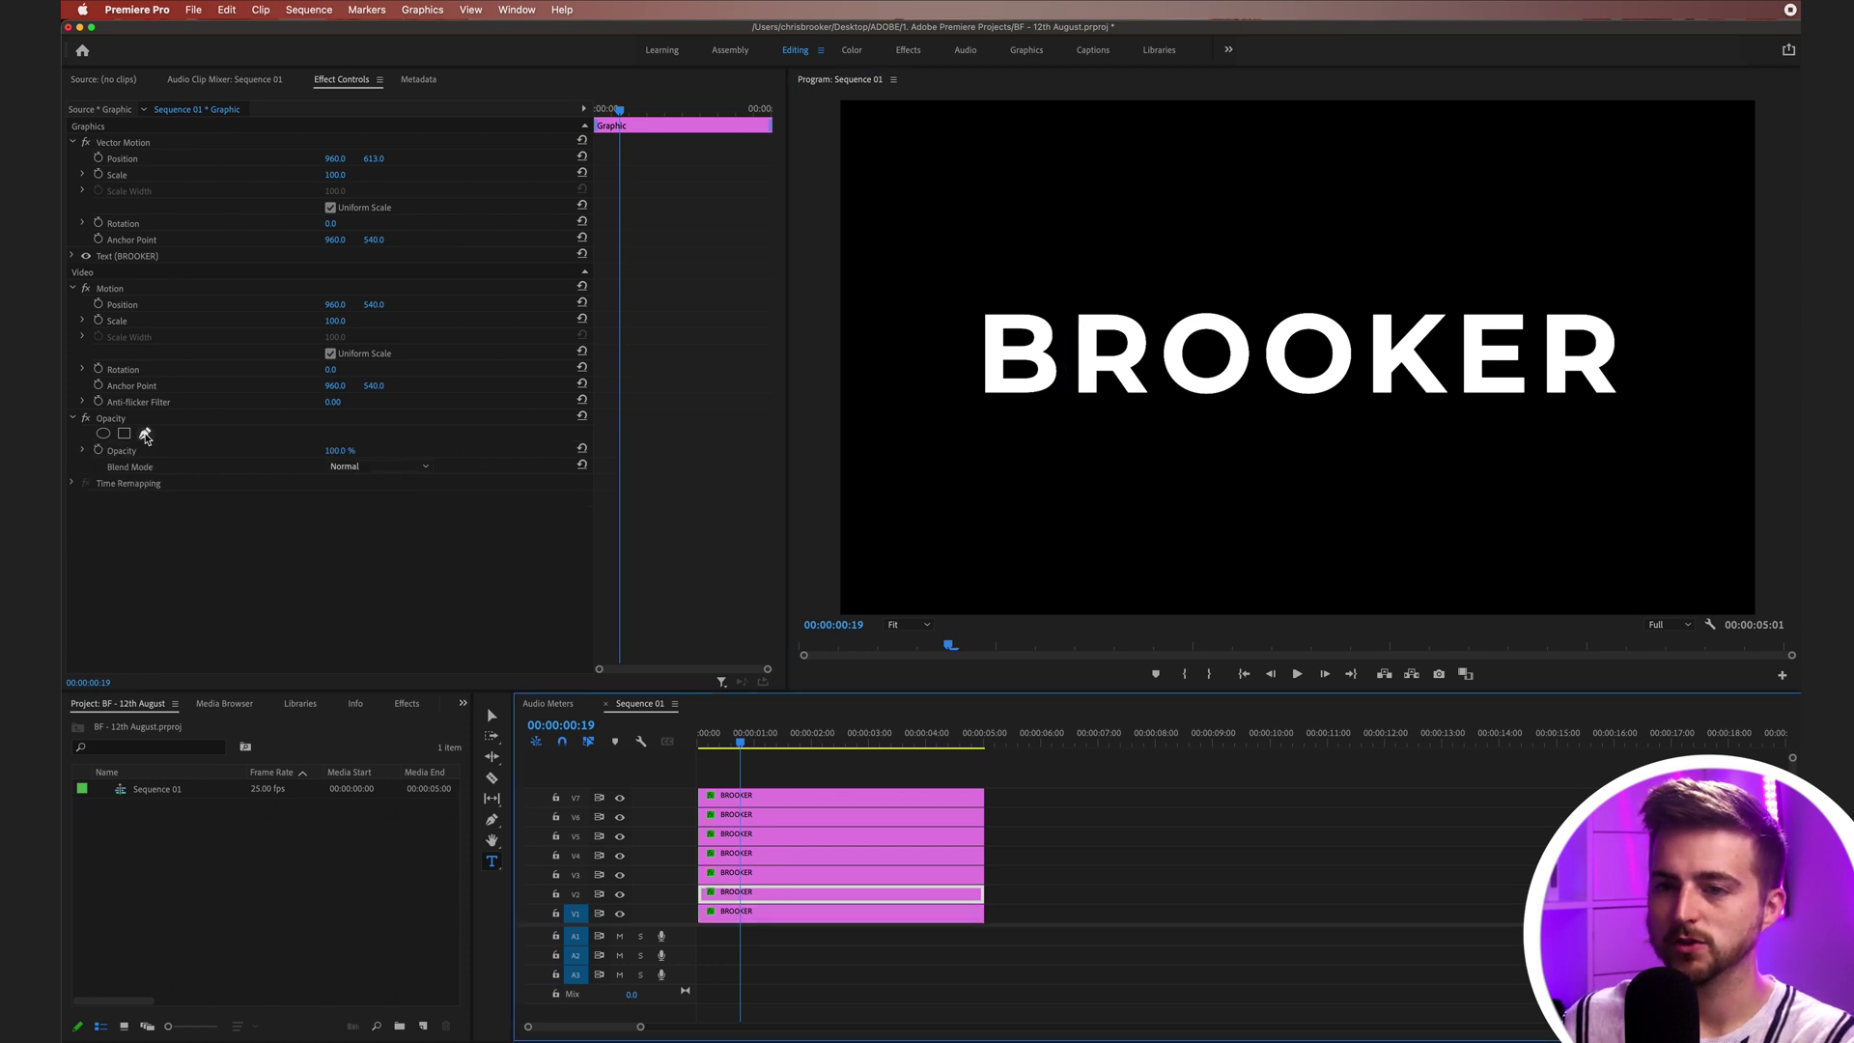
left_click(145, 435)
left_click(1068, 290)
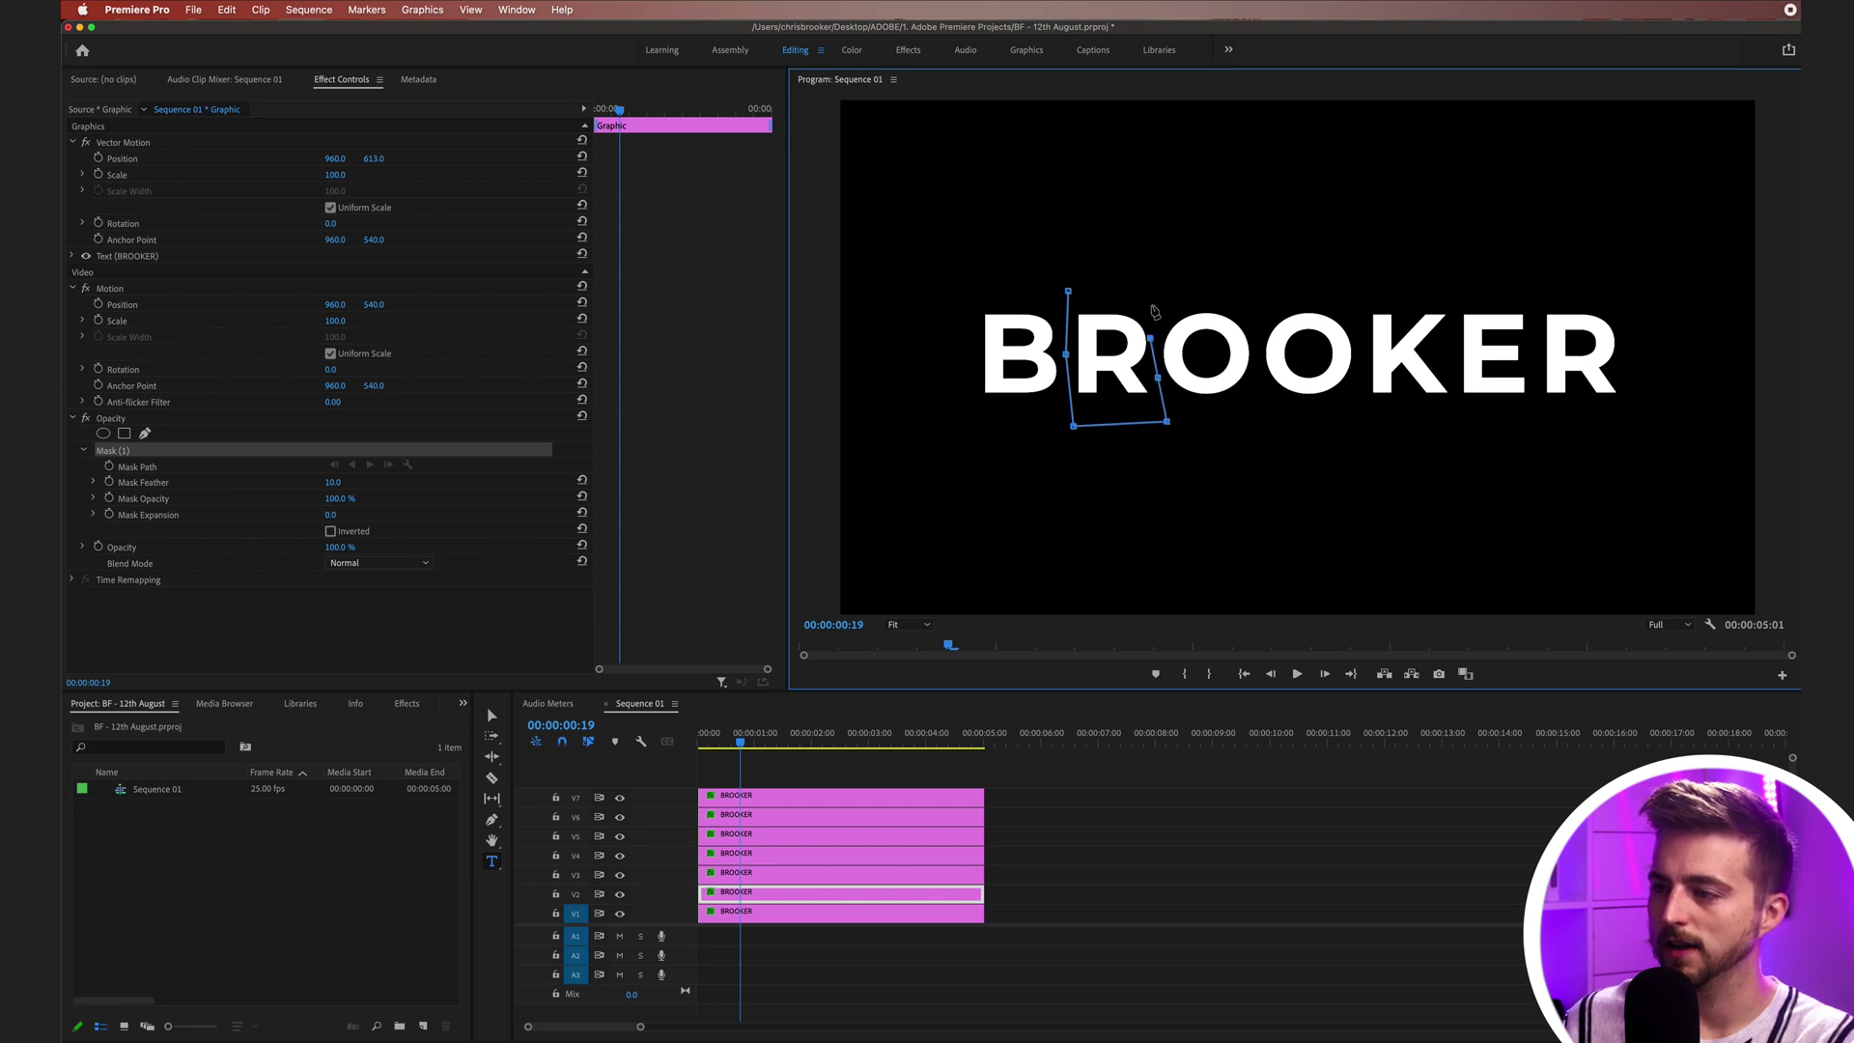
Mask the first O on V3 and the second O on V4
left_click(816, 874)
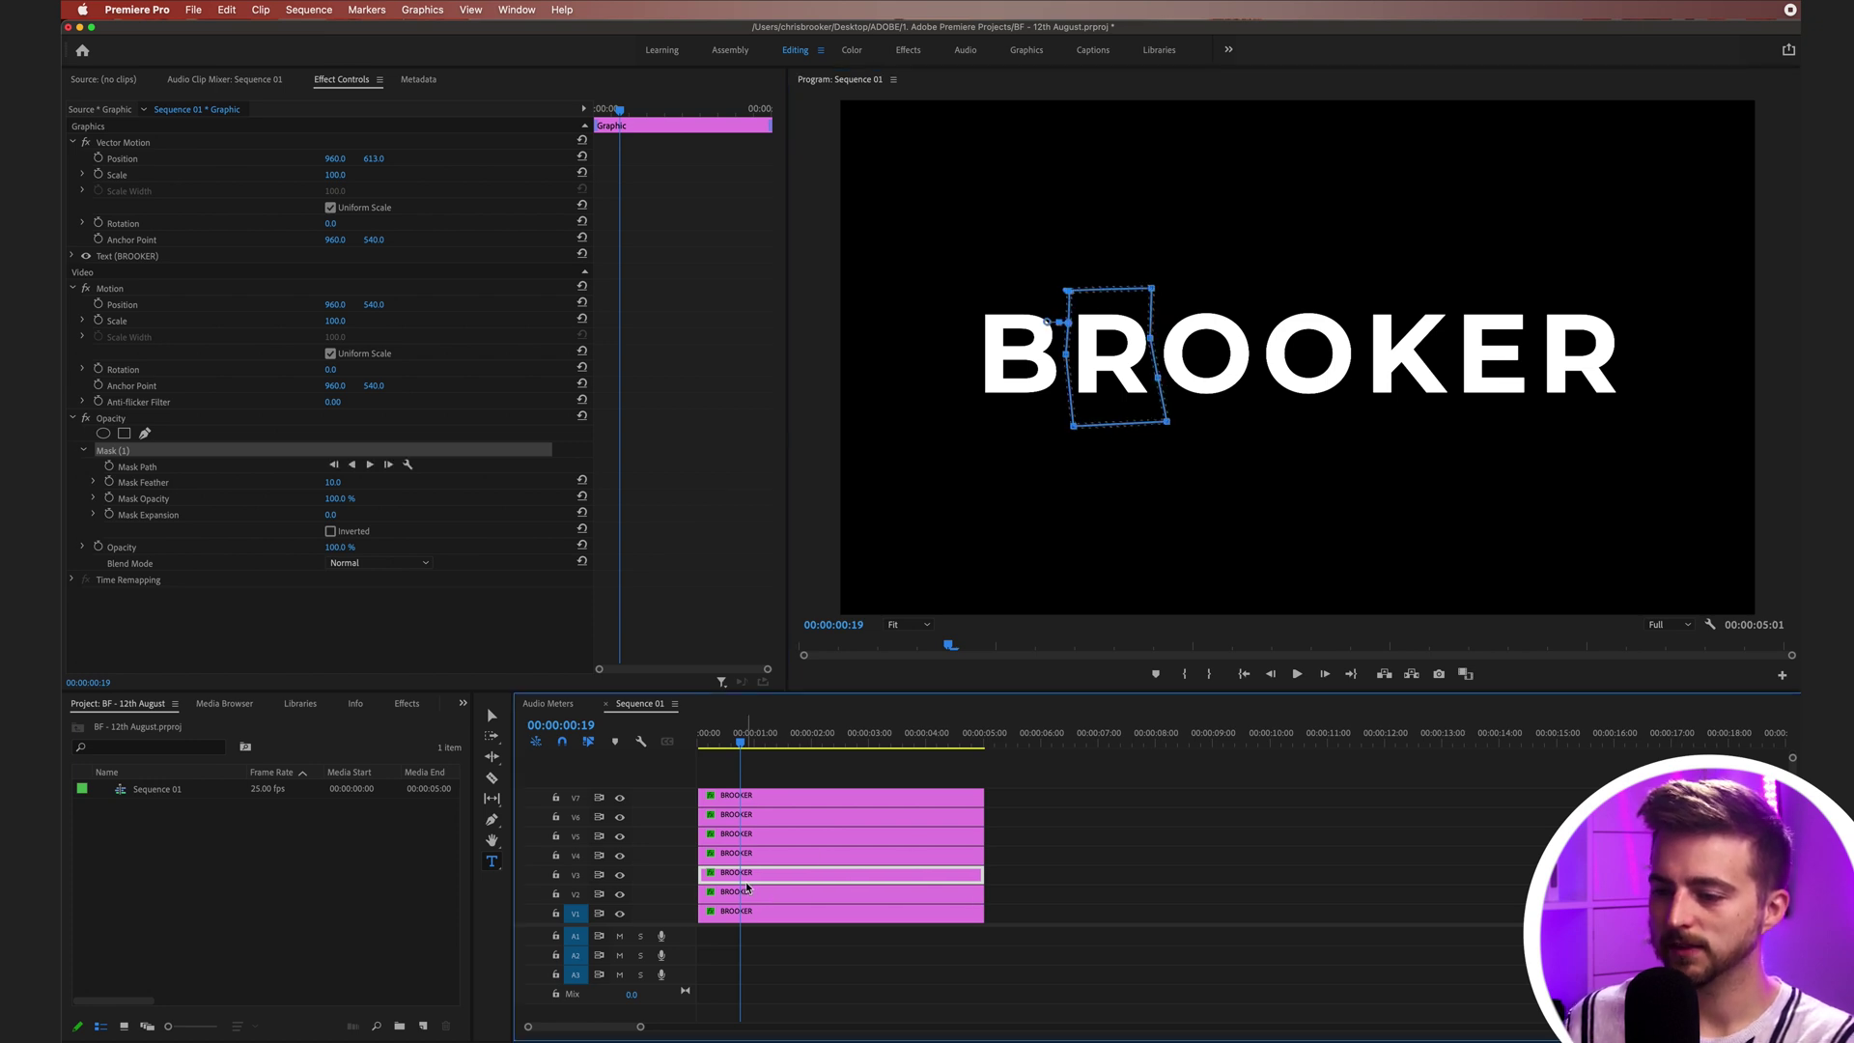
left_click(147, 434)
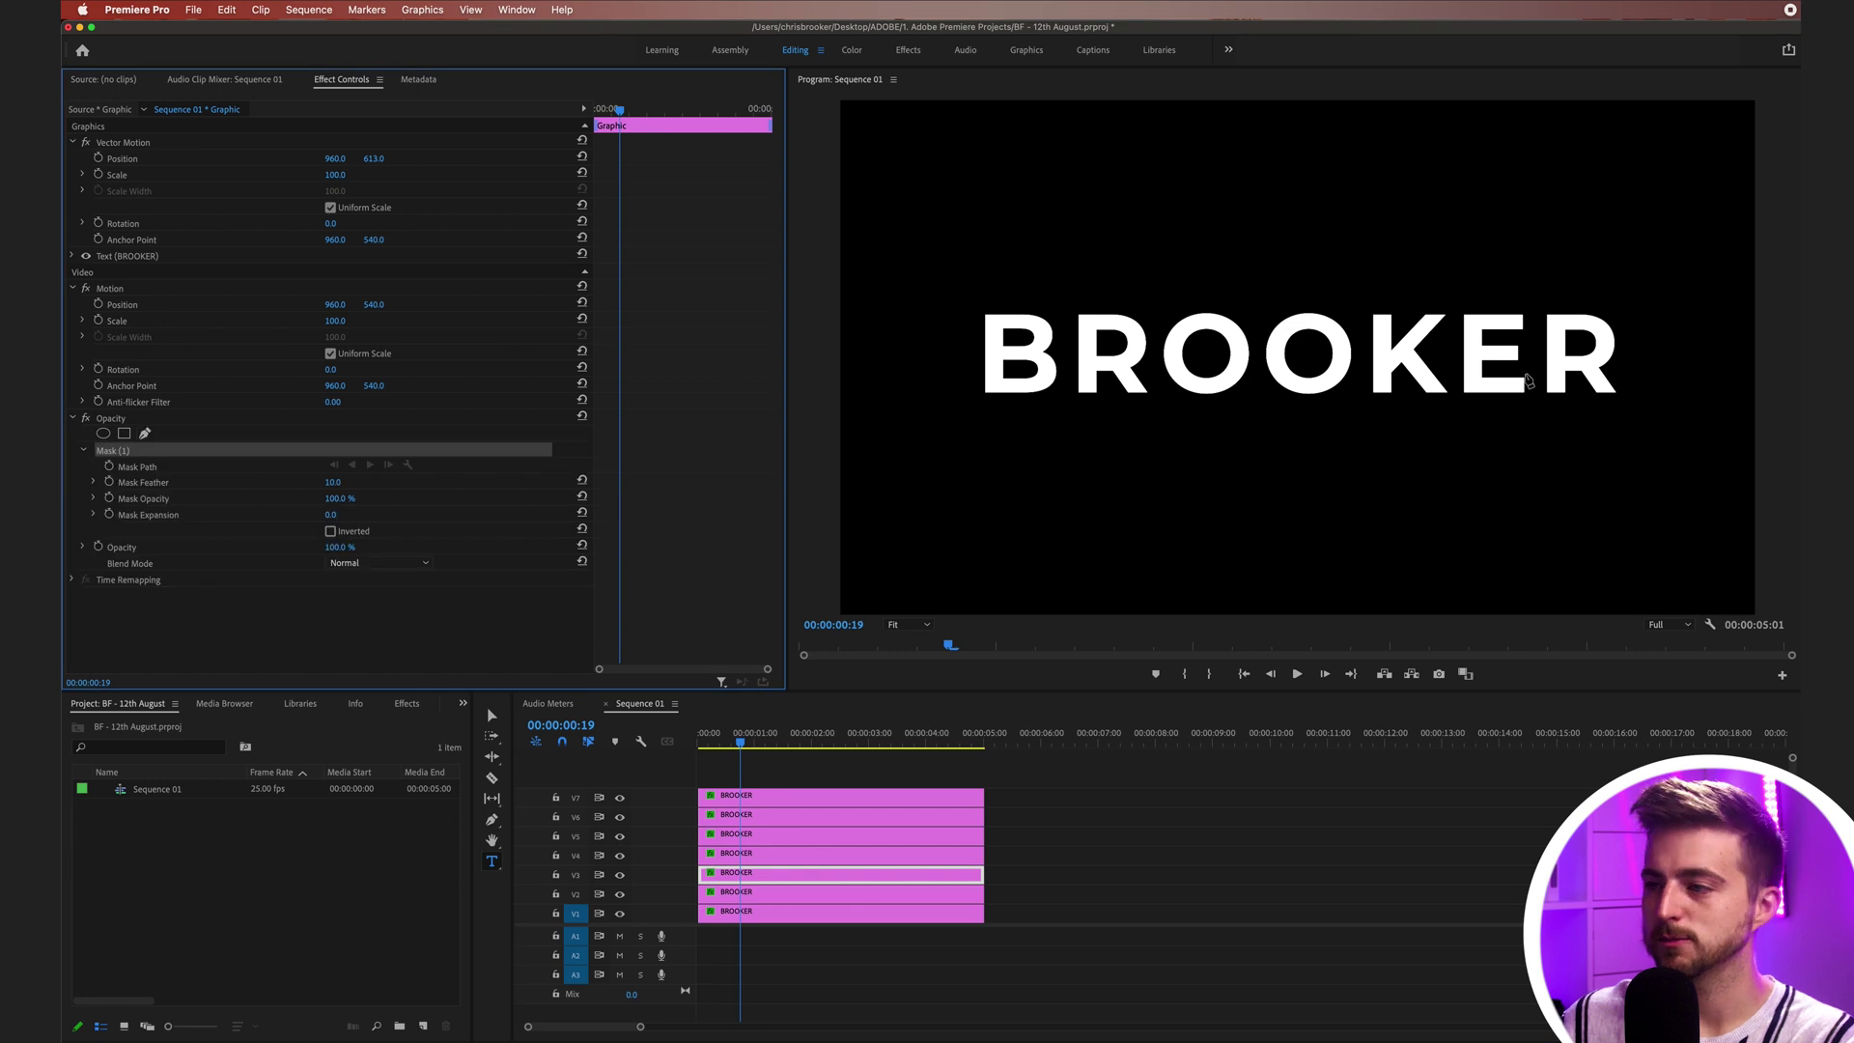
left_click(1153, 293)
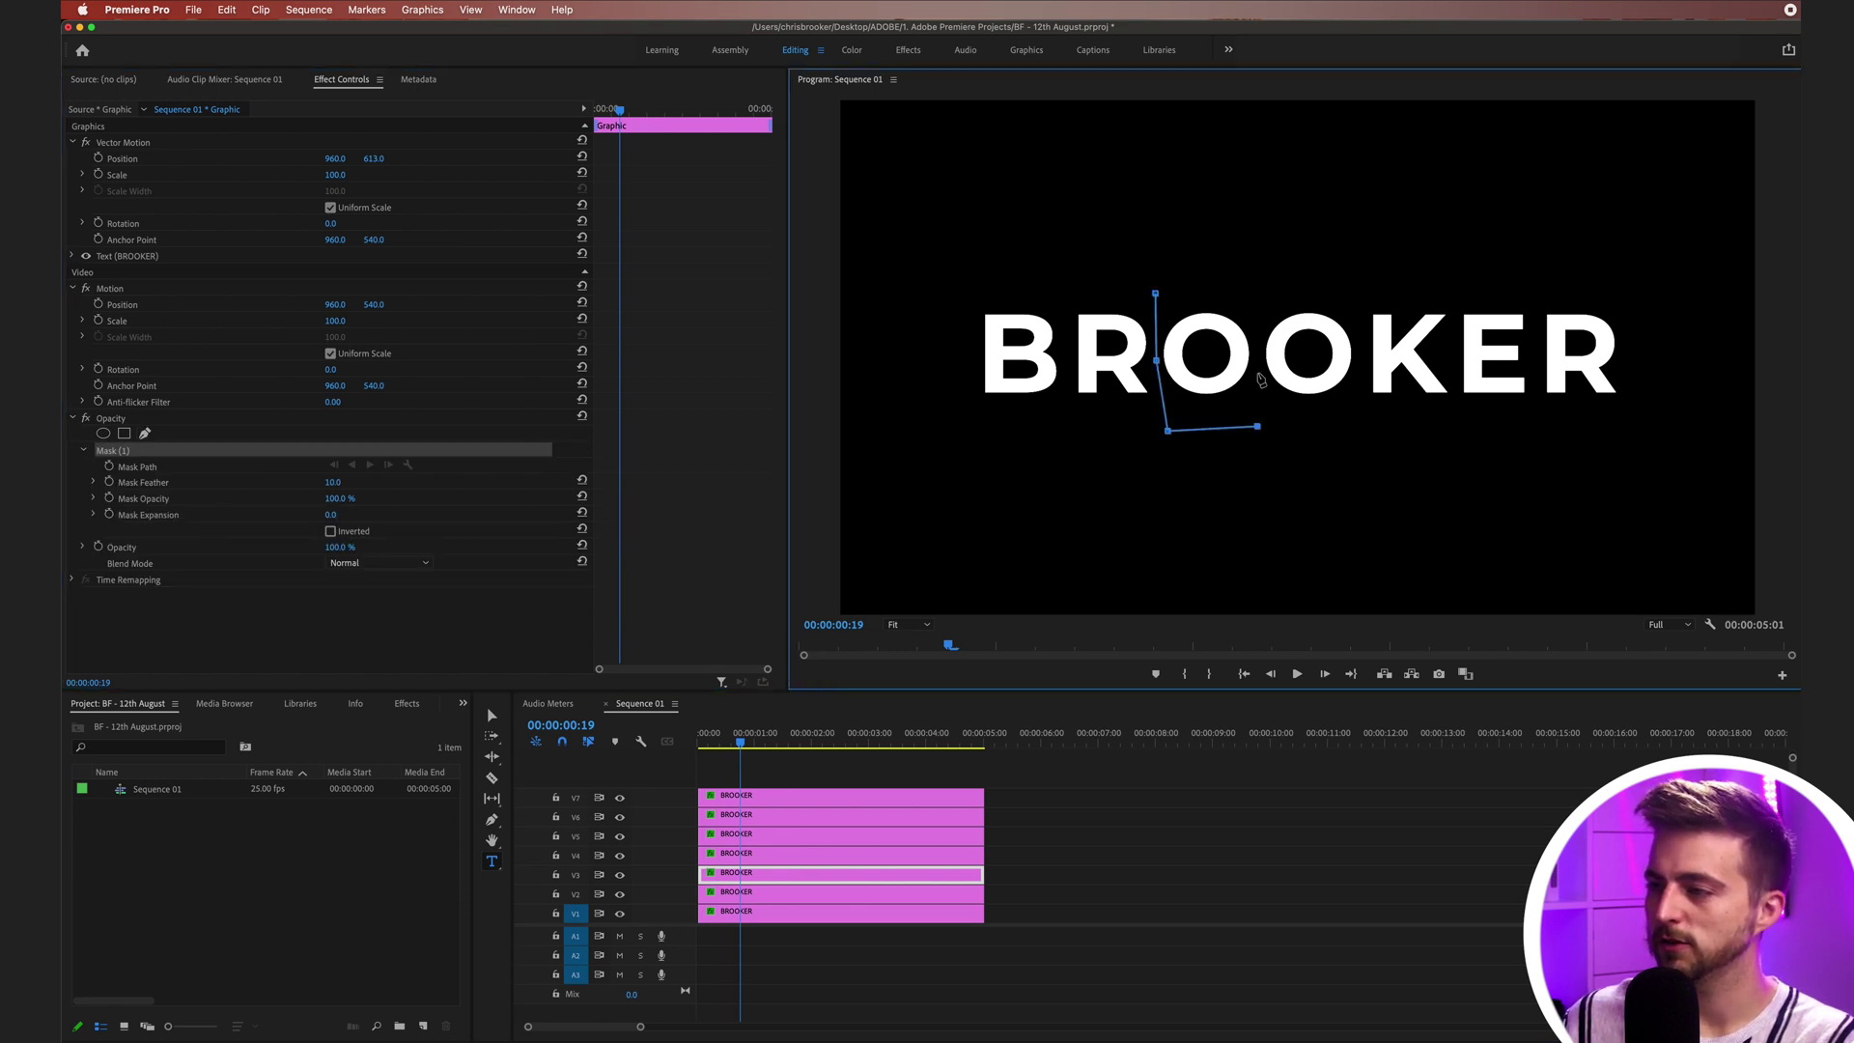
left_click(1162, 291)
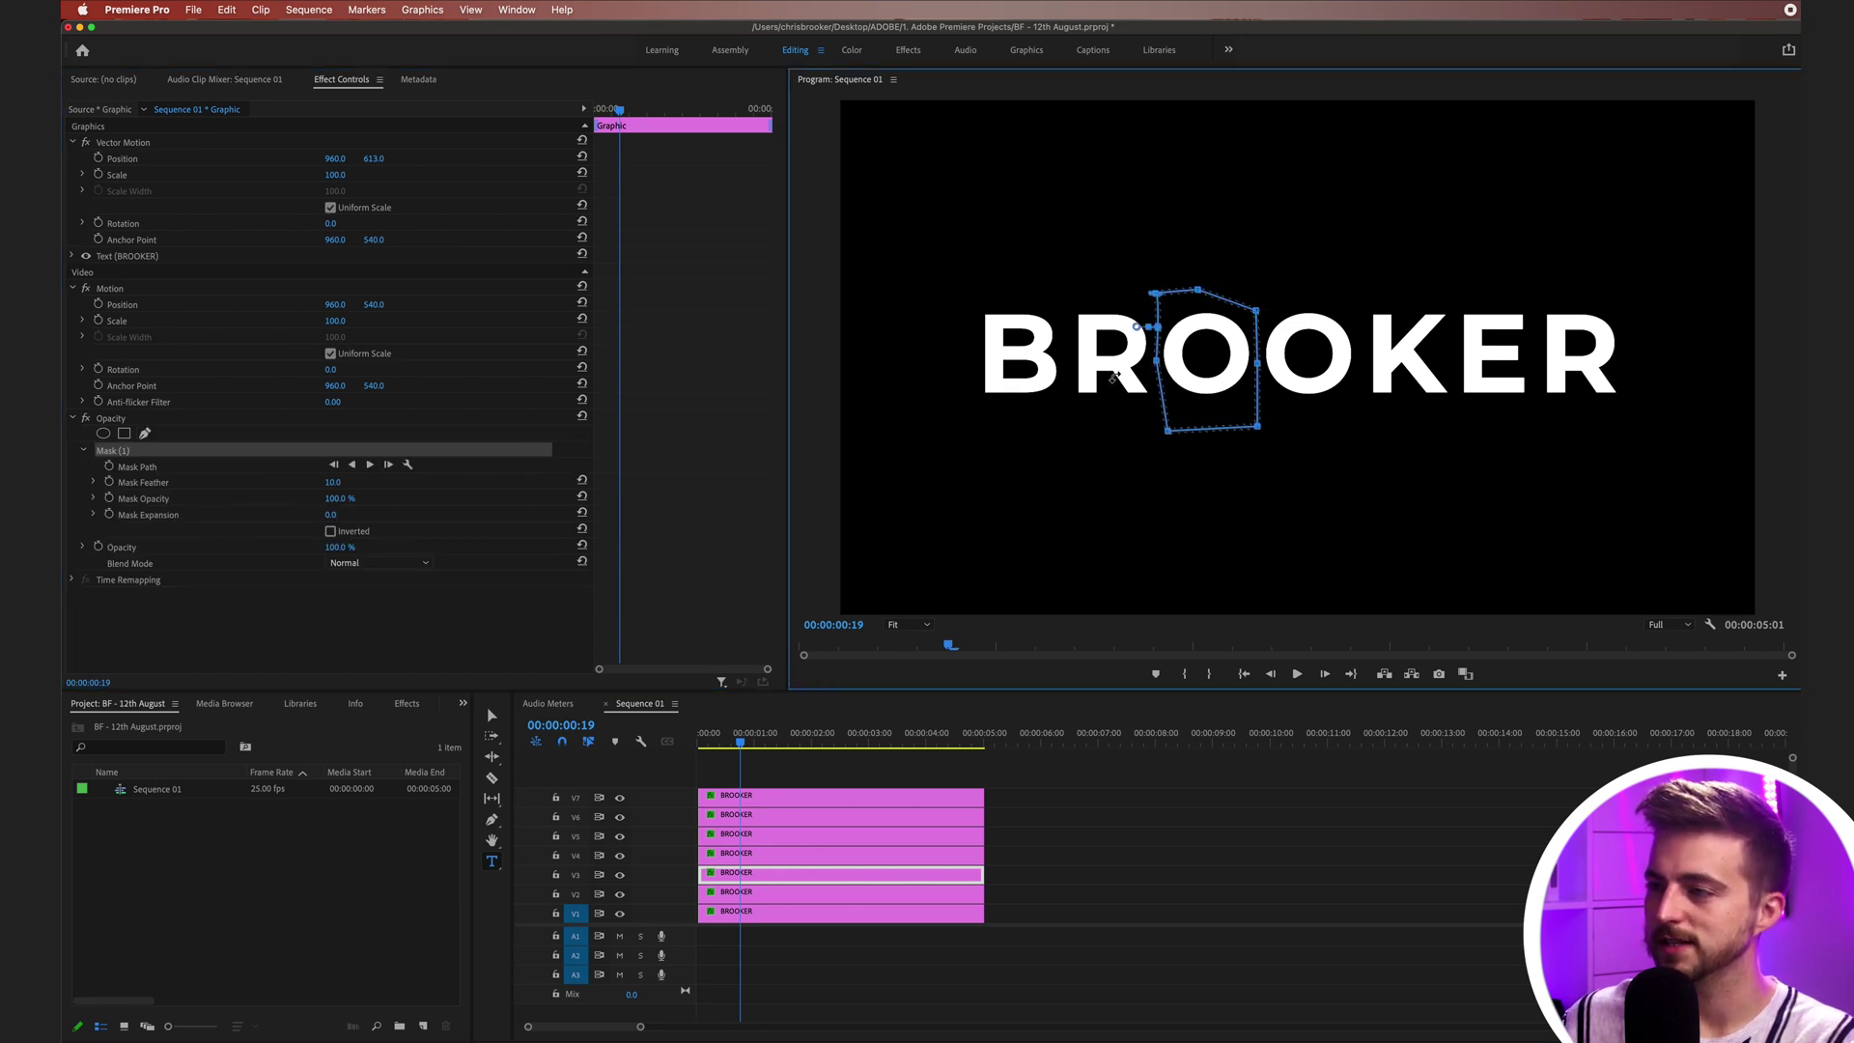
left_click(769, 859)
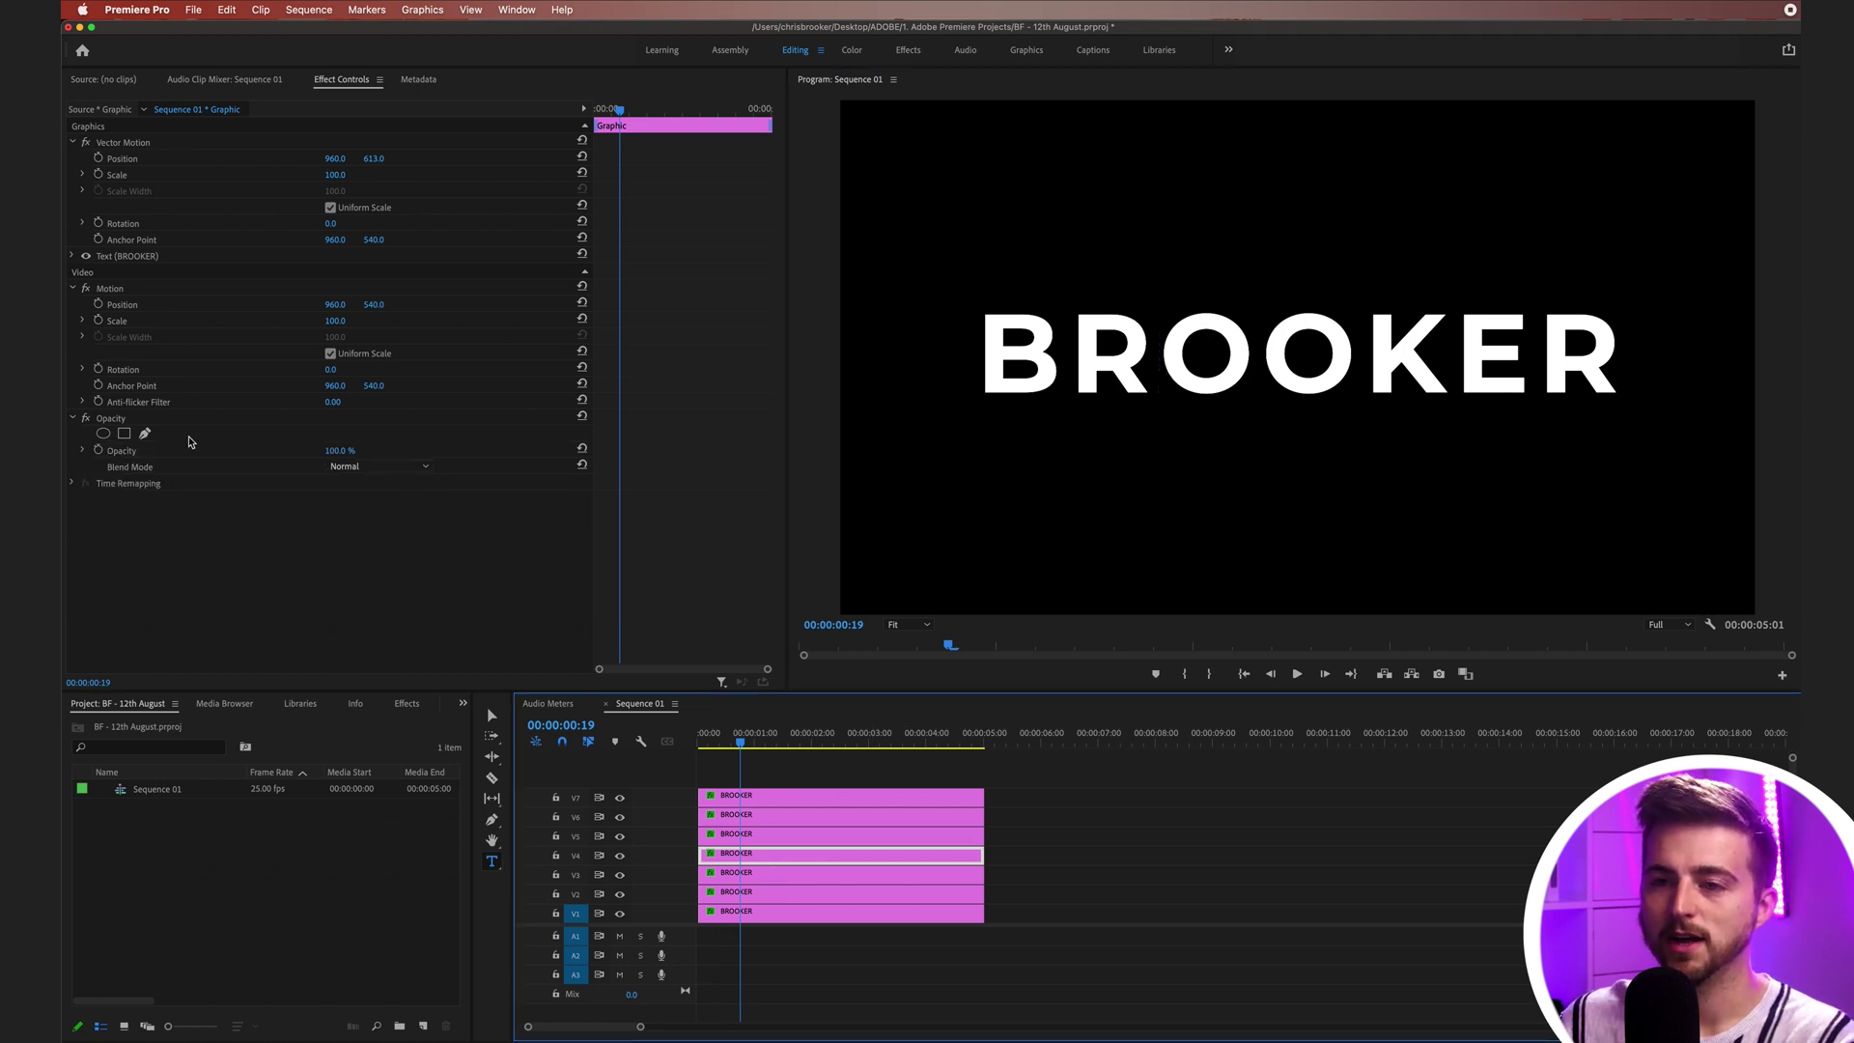
left_click(145, 433)
left_click(1264, 286)
left_click(1260, 353)
left_click(1259, 417)
left_click(1365, 418)
left_click(1364, 333)
left_click(1355, 286)
left_click(1265, 286)
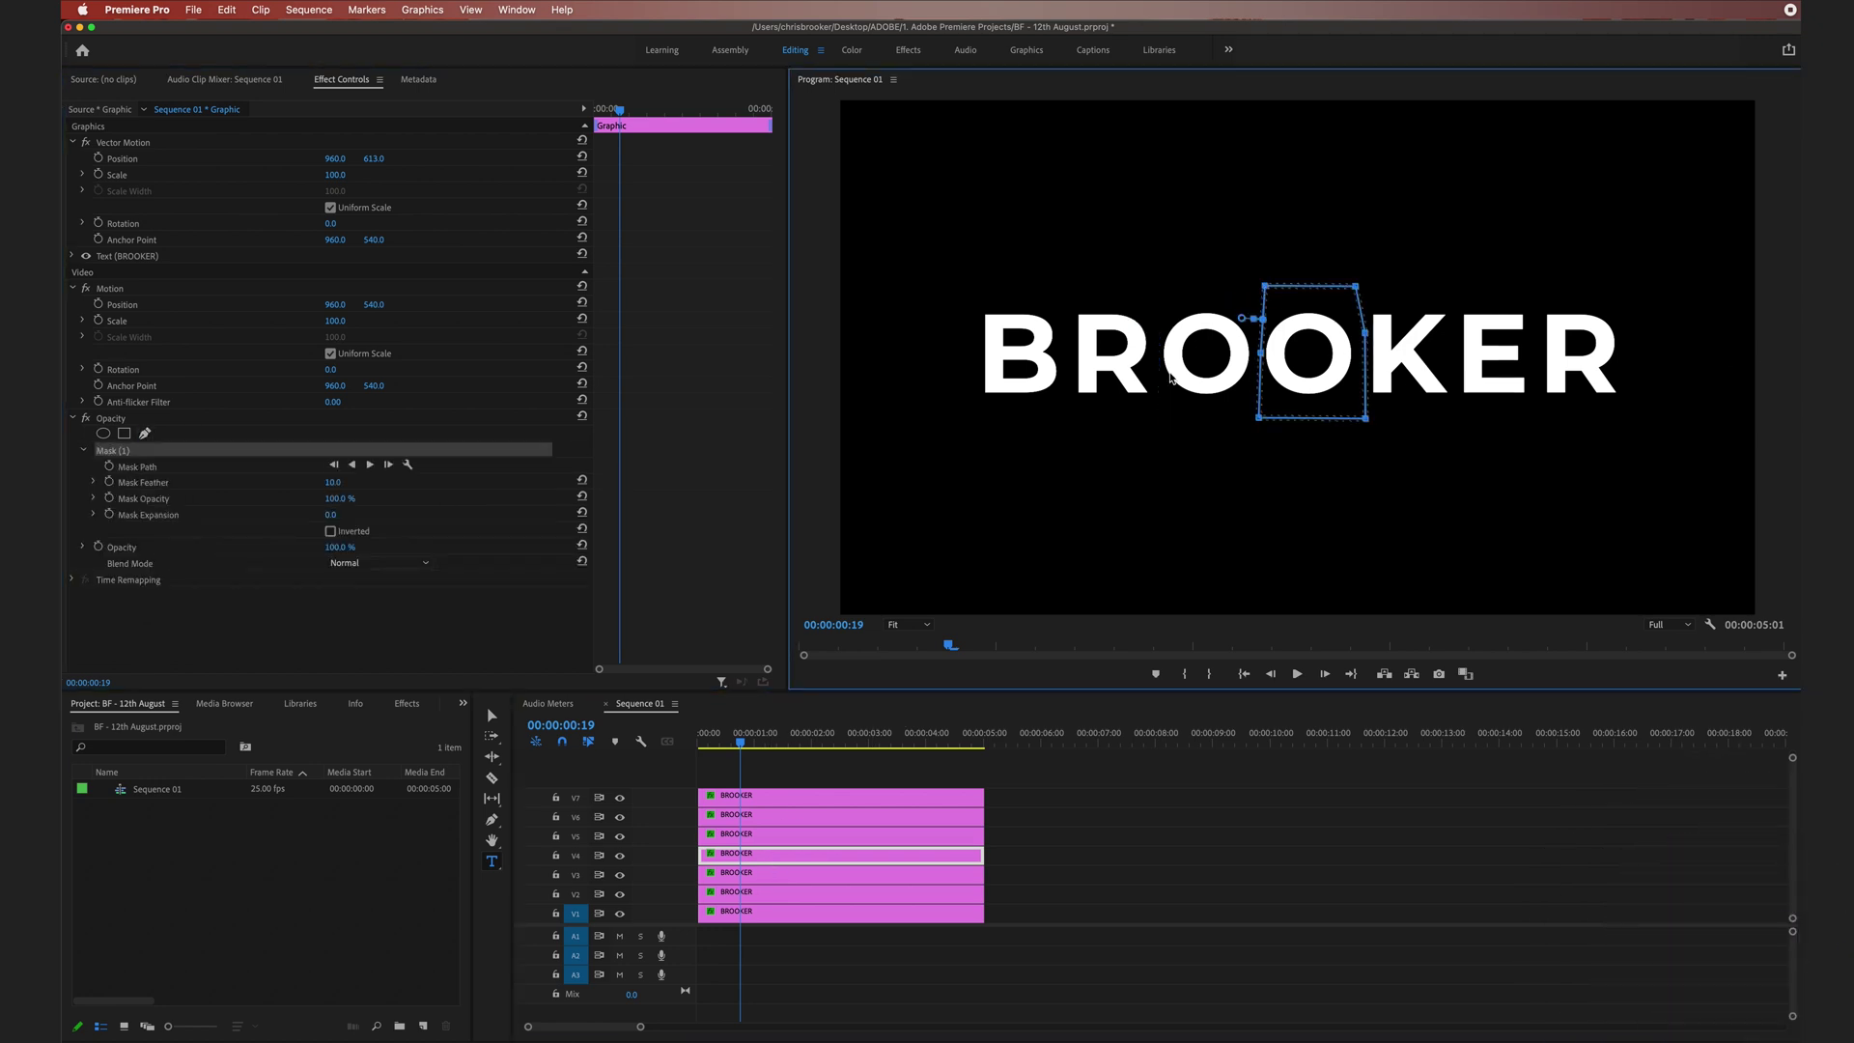
Mask the K on V5 and the E on V6
left_click(769, 838)
left_click(145, 433)
left_click(1358, 294)
left_click(1357, 438)
left_click(1454, 418)
left_click(1359, 293)
left_click(769, 819)
left_click(145, 434)
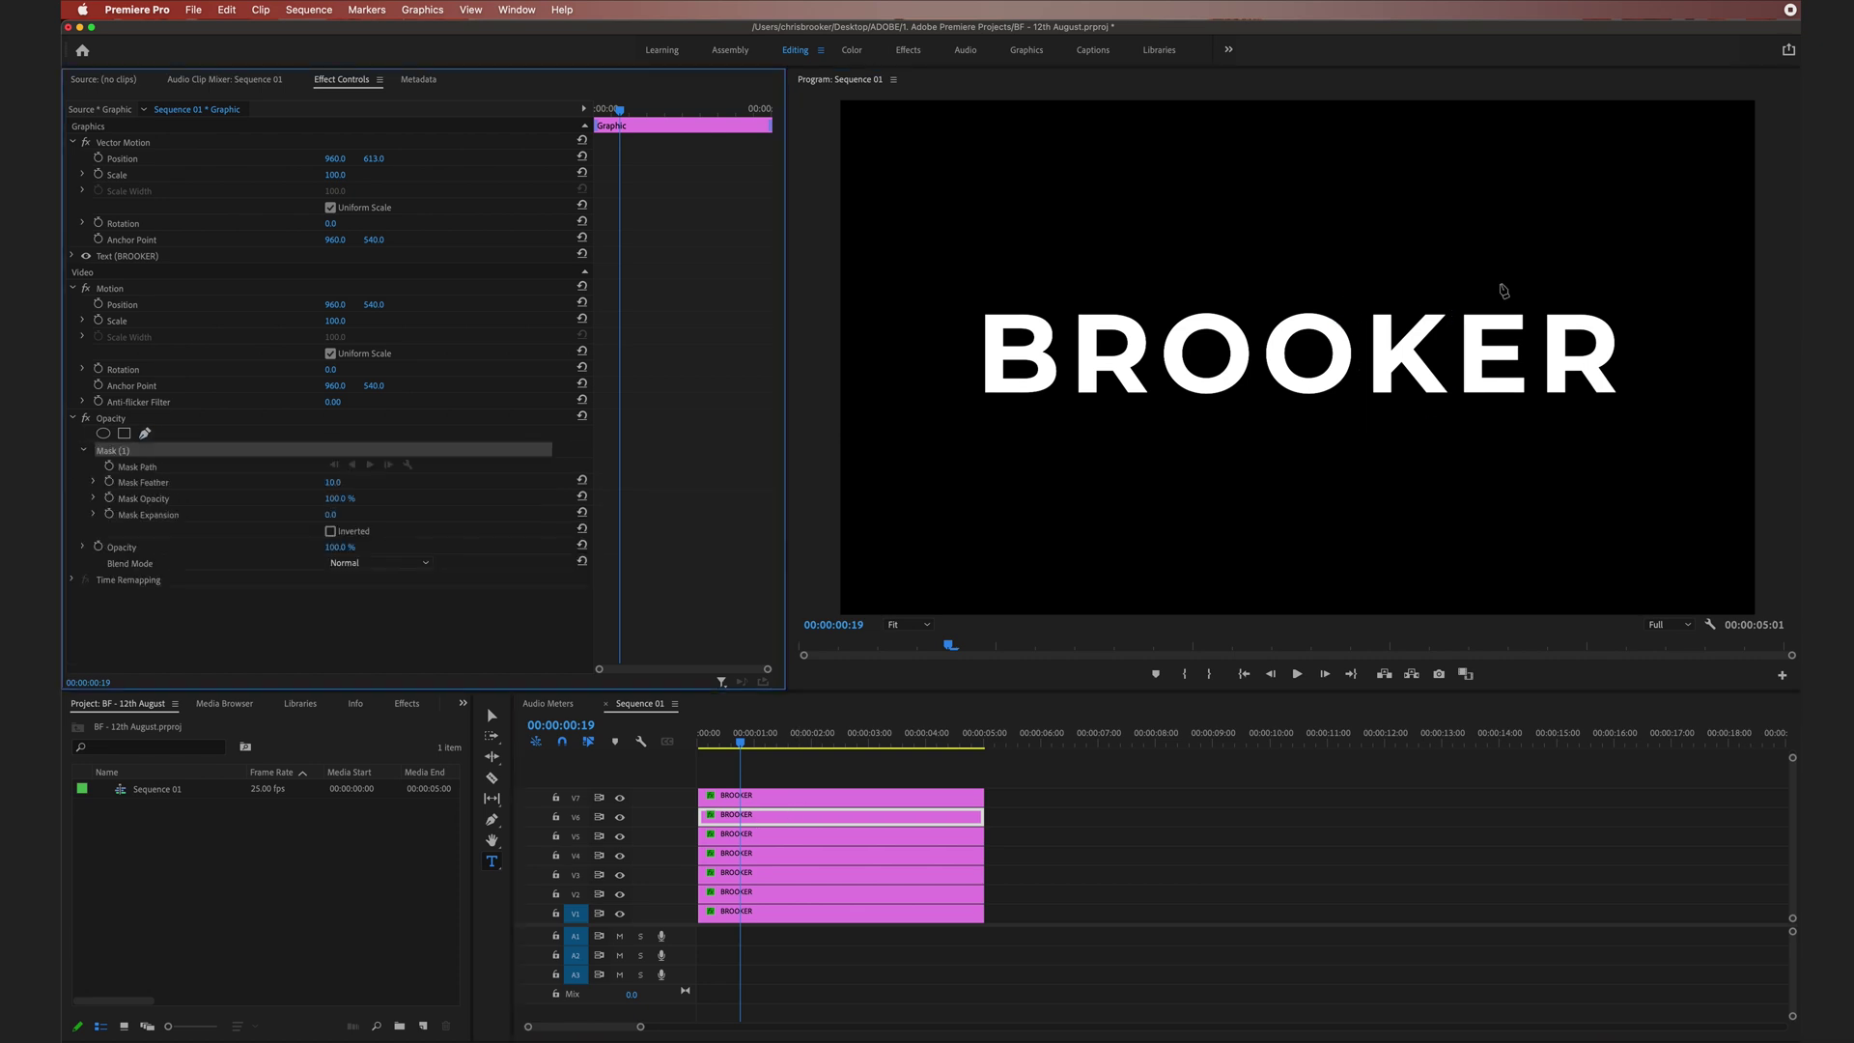
left_click(1456, 294)
left_click(1456, 423)
Mask the final R on V7 and deselect to view the masked result
left_click(1542, 425)
left_click(1534, 290)
left_click(1456, 295)
left_click(796, 799)
left_click(145, 434)
left_click(1534, 289)
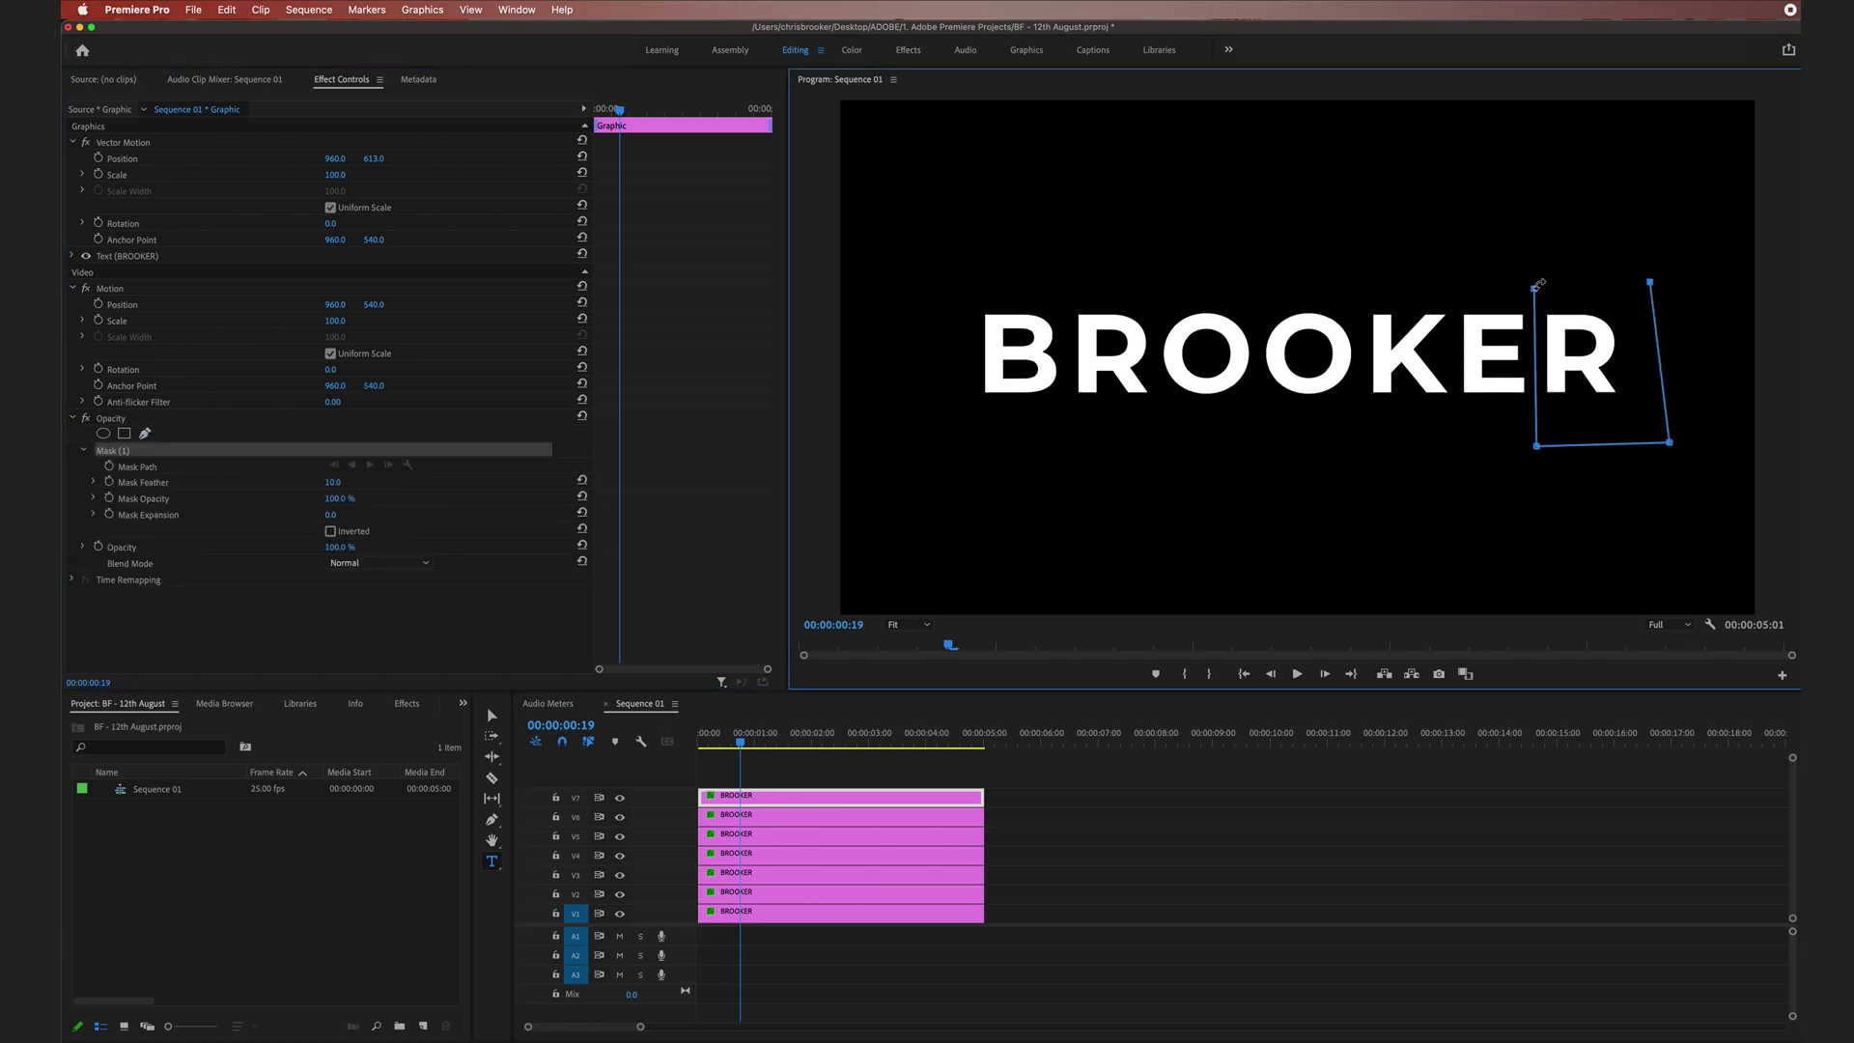
left_click(1234, 775)
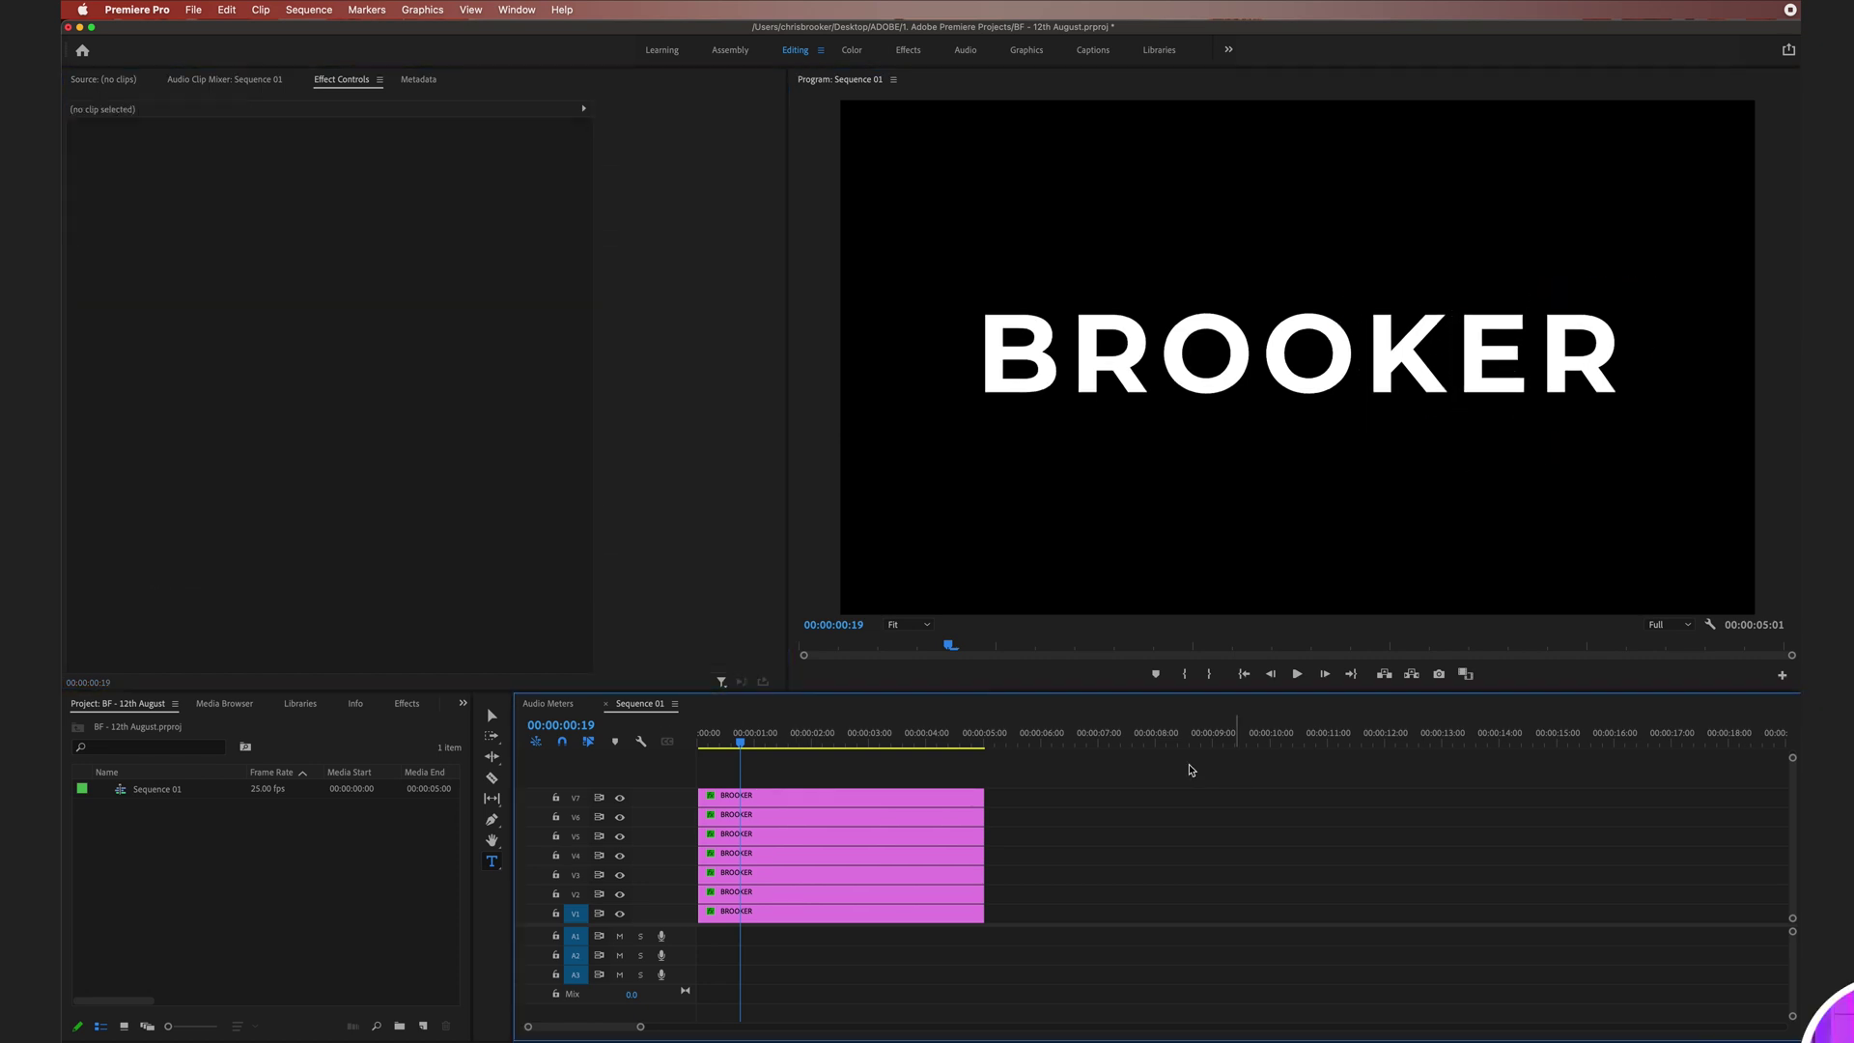
Toggle each track's output off and on to verify its letter, then return to 00:00:00:00
left_click(620, 798)
left_click(620, 798)
left_click(619, 817)
left_click(620, 817)
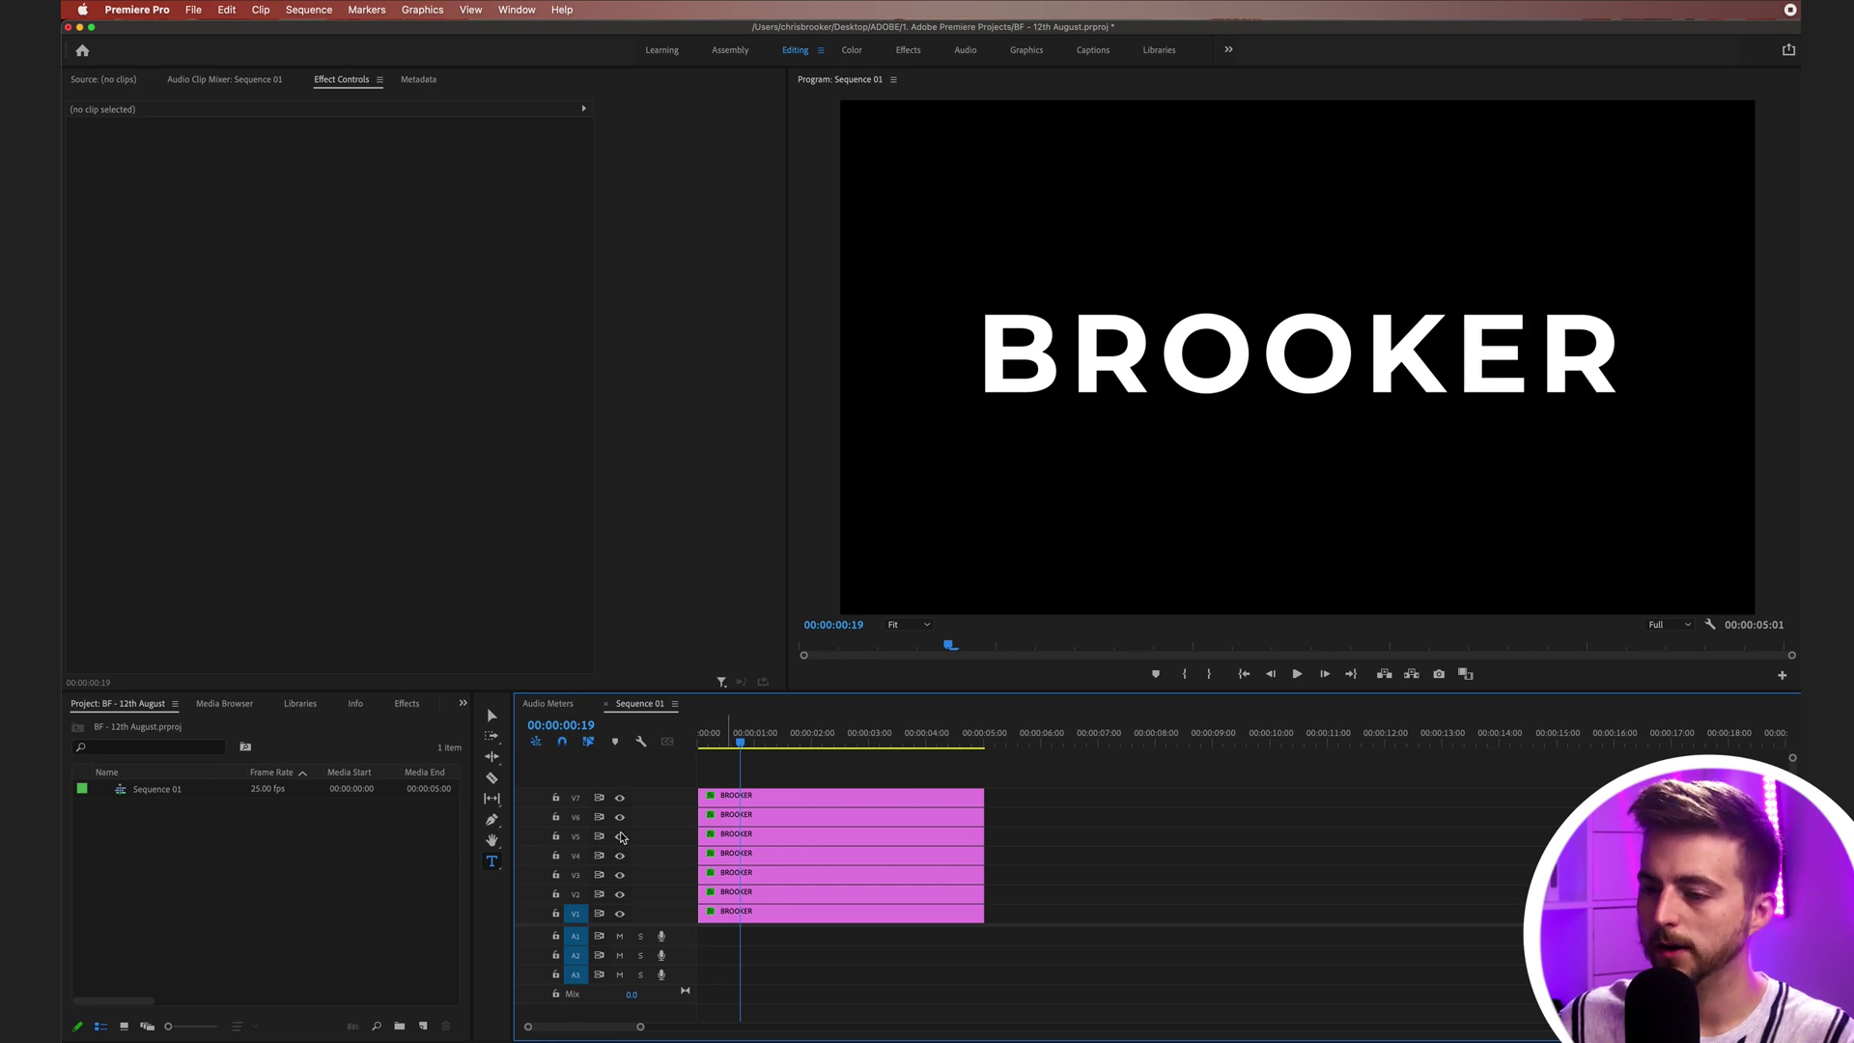
left_click(620, 836)
left_click(620, 836)
left_click(619, 855)
left_click(620, 855)
left_click(620, 875)
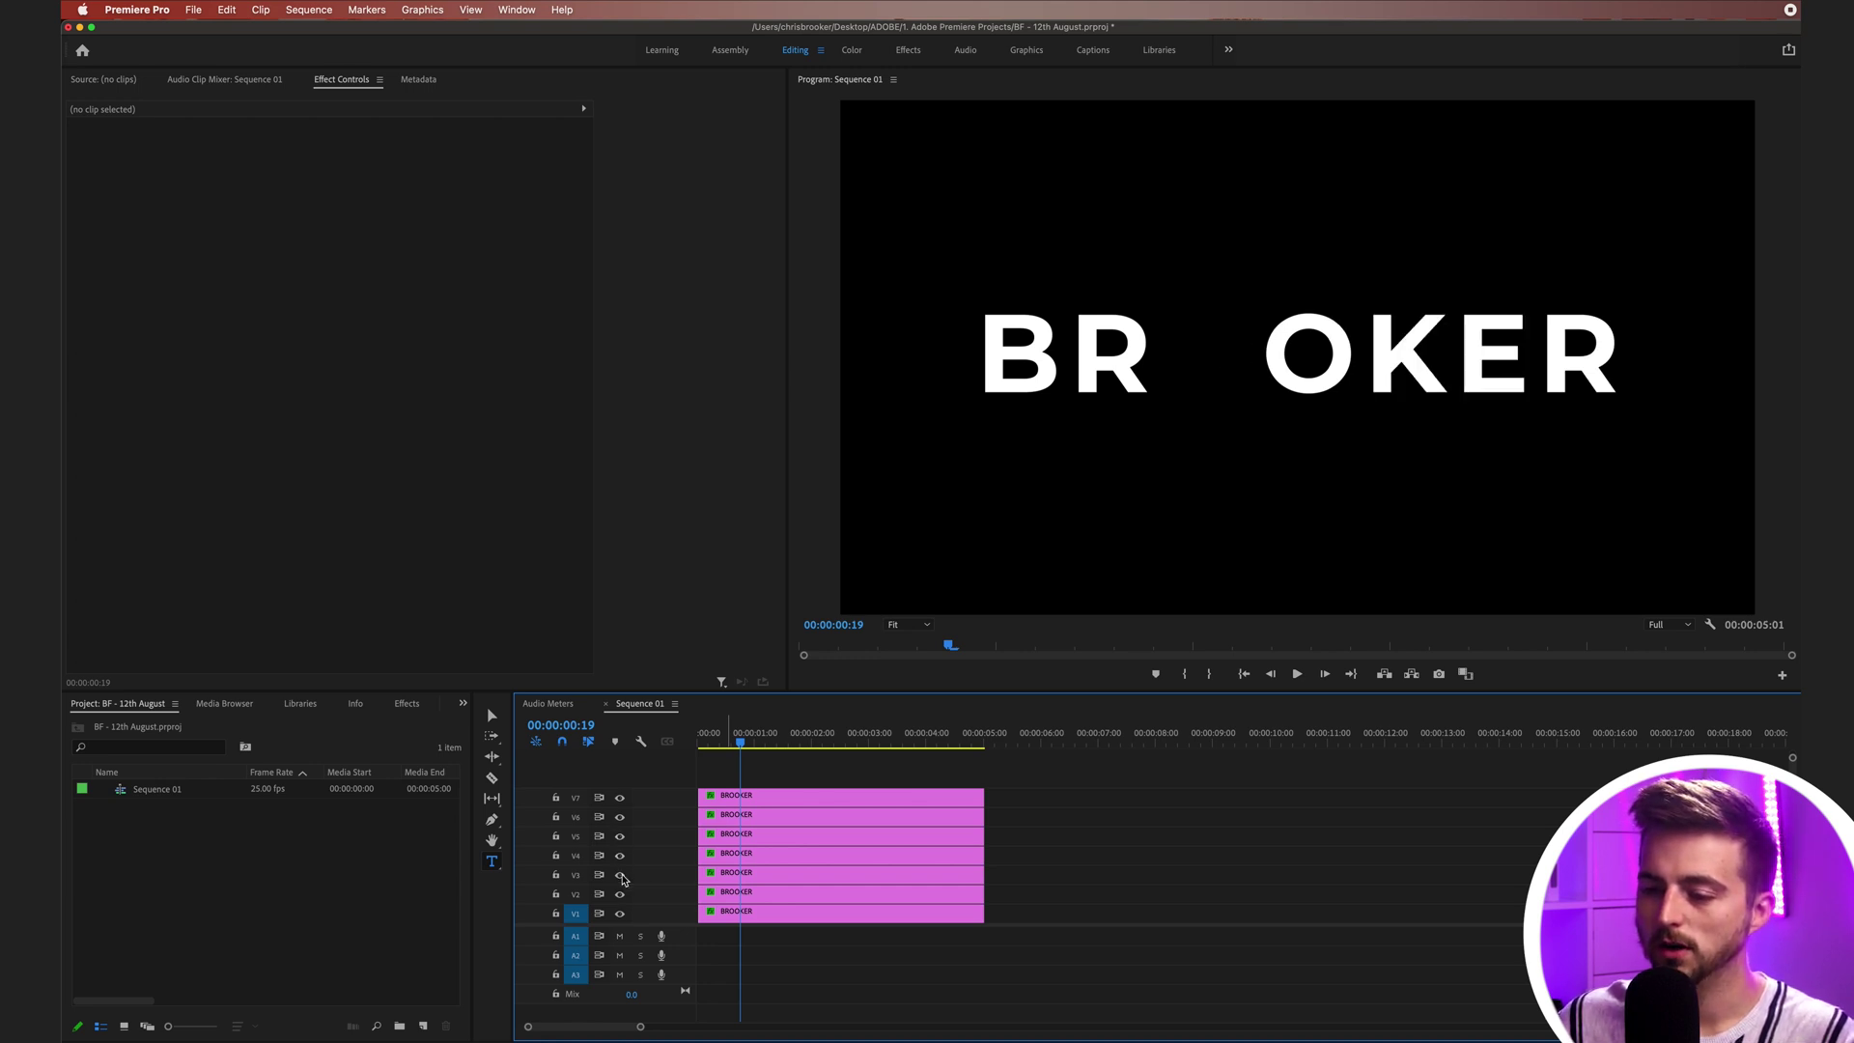
left_click(620, 875)
left_click(620, 894)
left_click(620, 894)
left_click(620, 913)
left_click(620, 913)
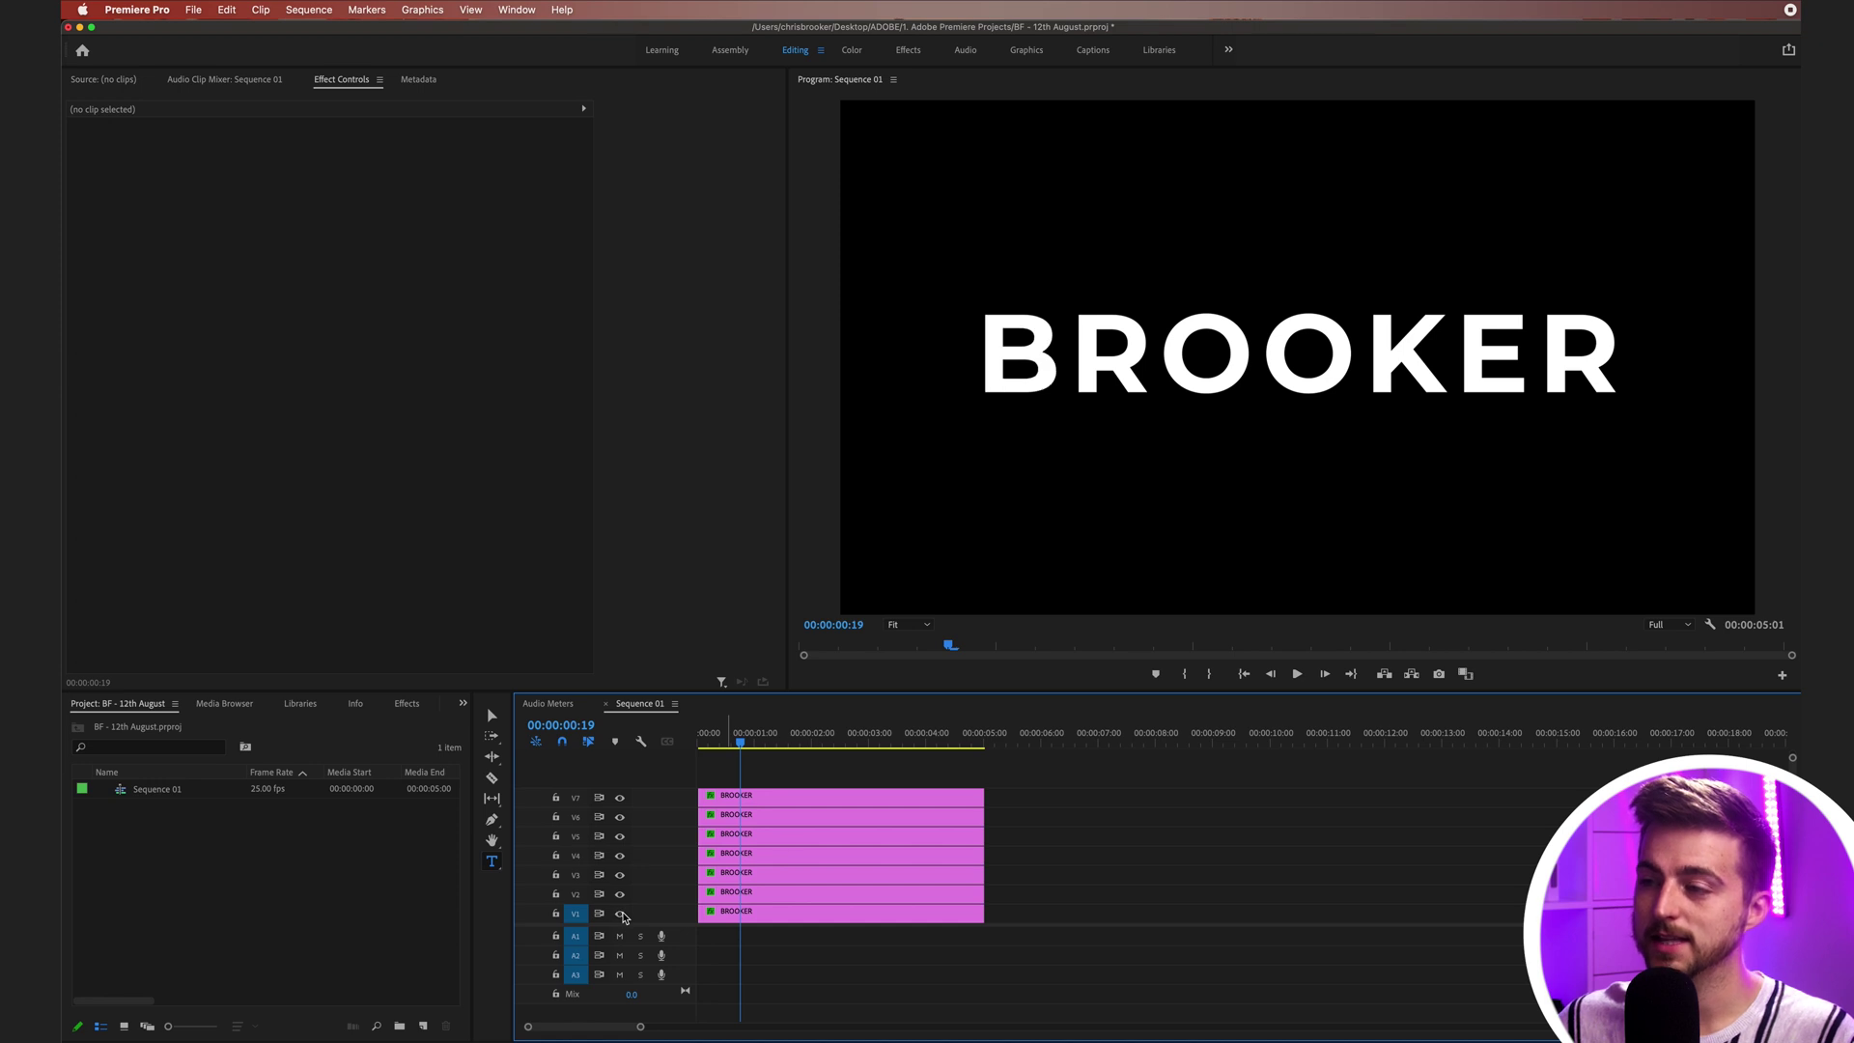
key("Home")
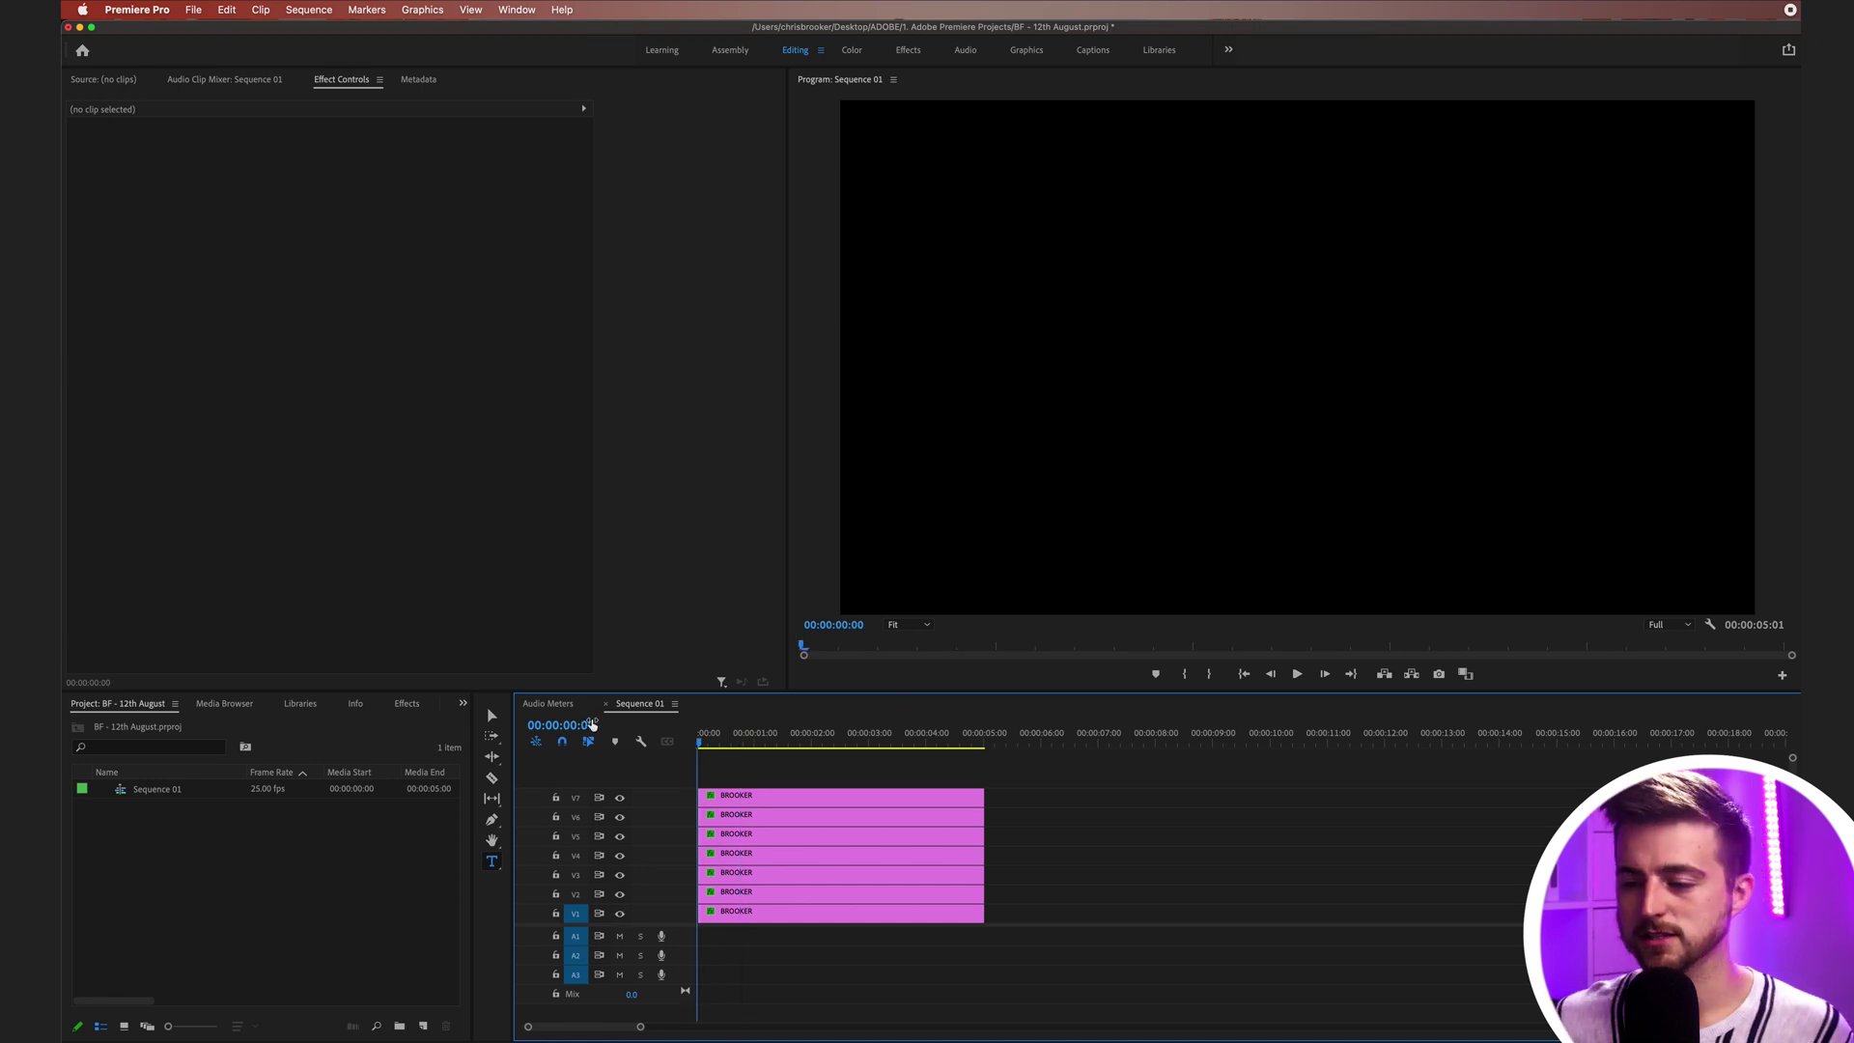
Zoom the timeline in and line all seven BROOKER clips up at the sequence start
key("equal")
key("equal")
key("equal")
left_click_drag(912, 772, 772, 917)
left_click(969, 978)
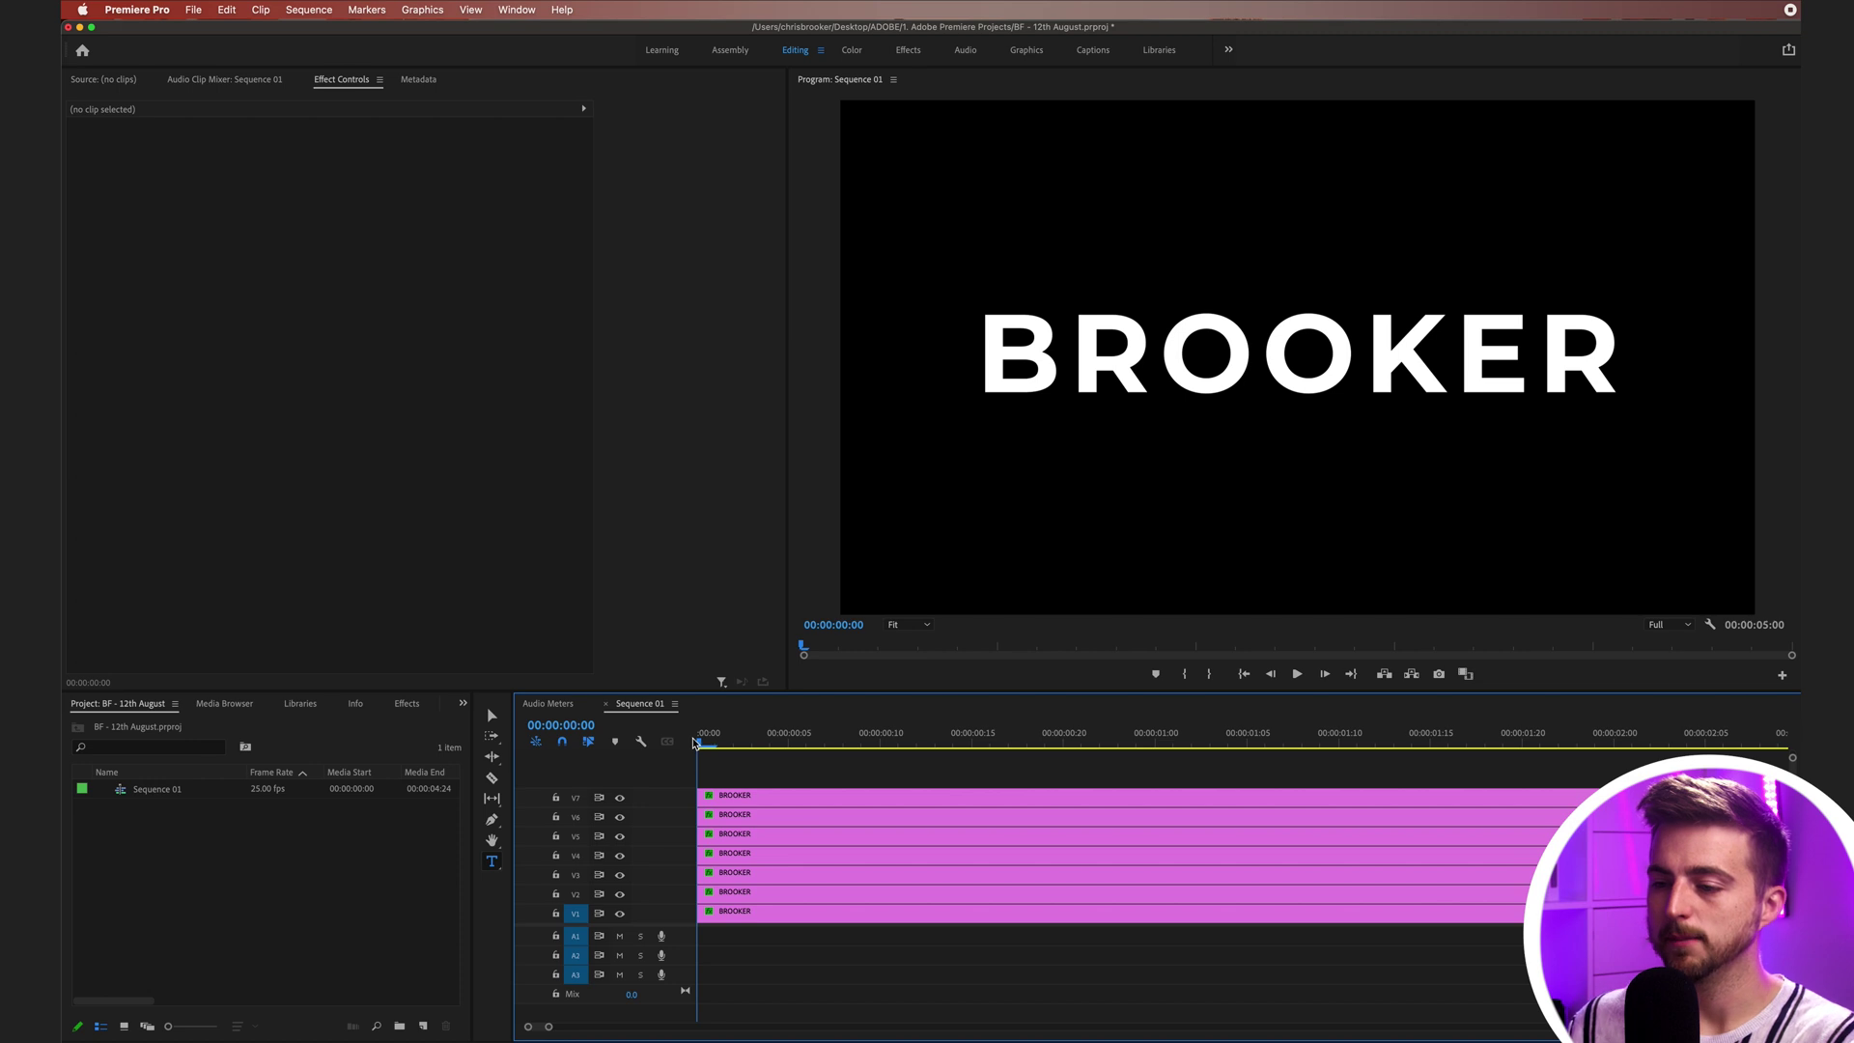
left_click(731, 917)
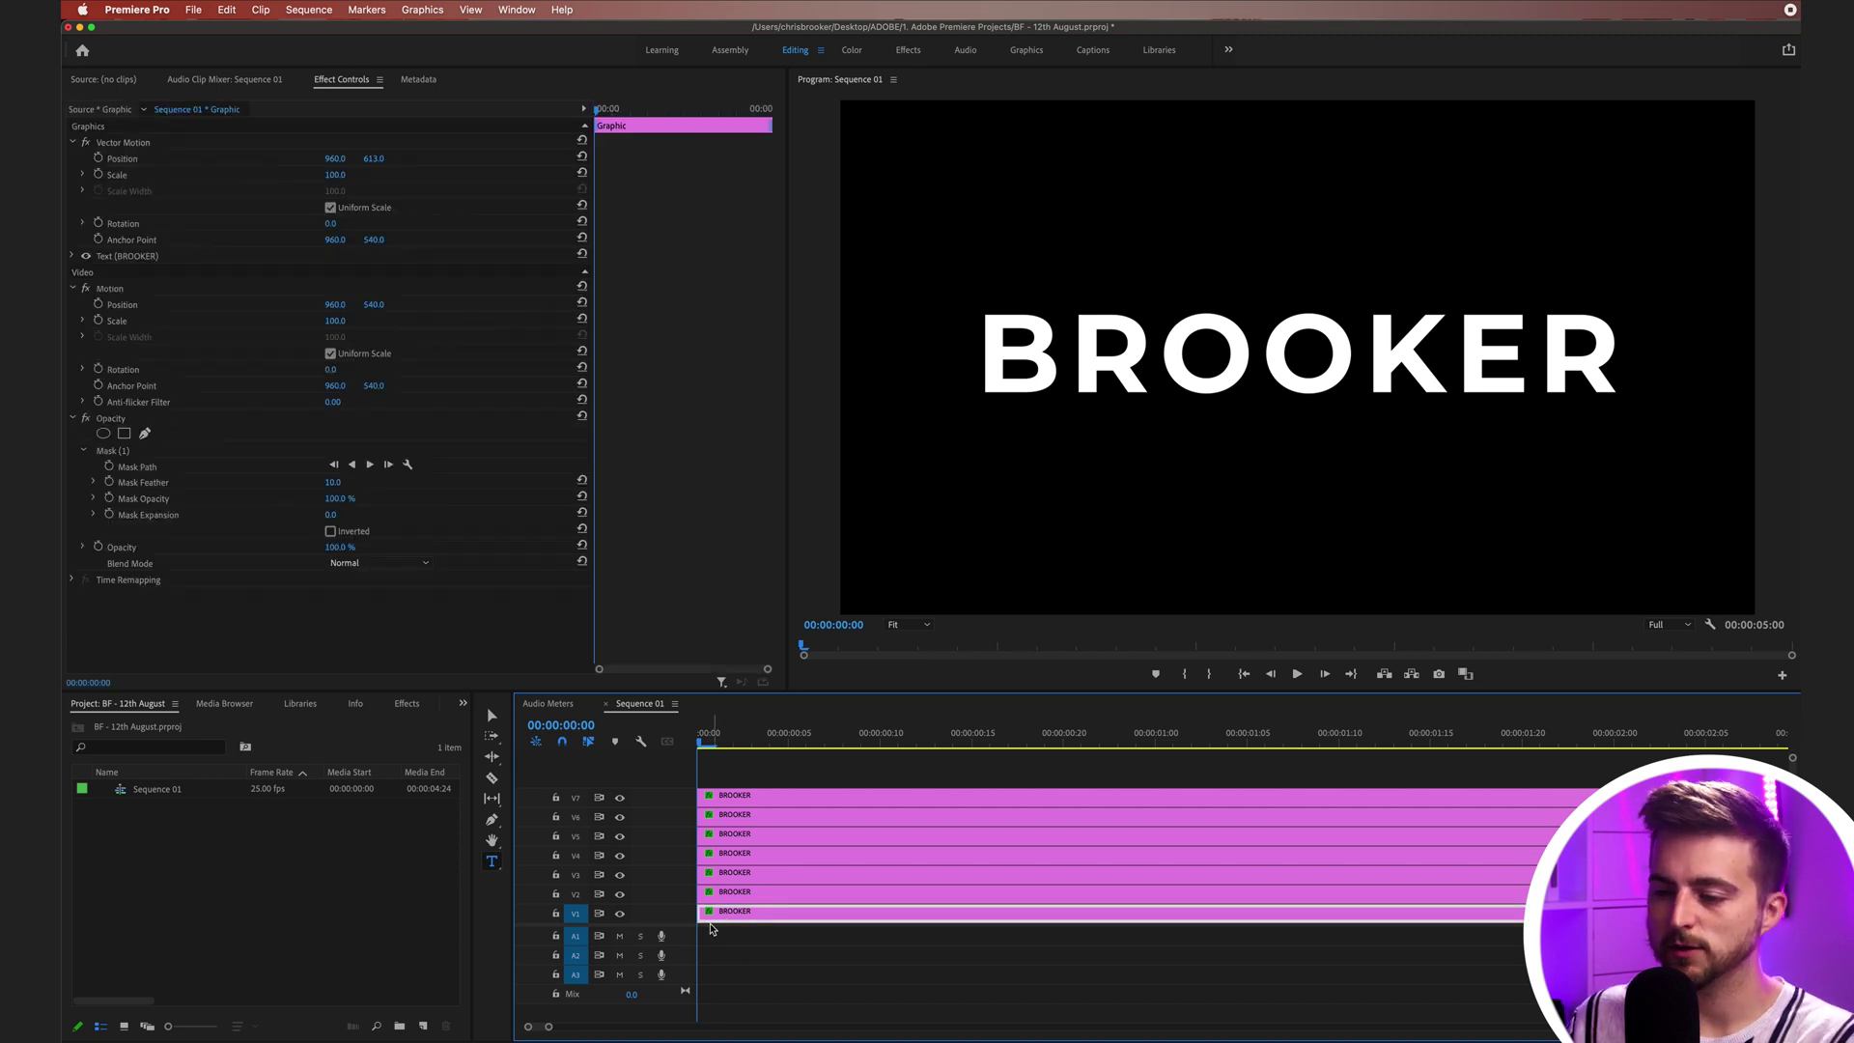
left_click(719, 896)
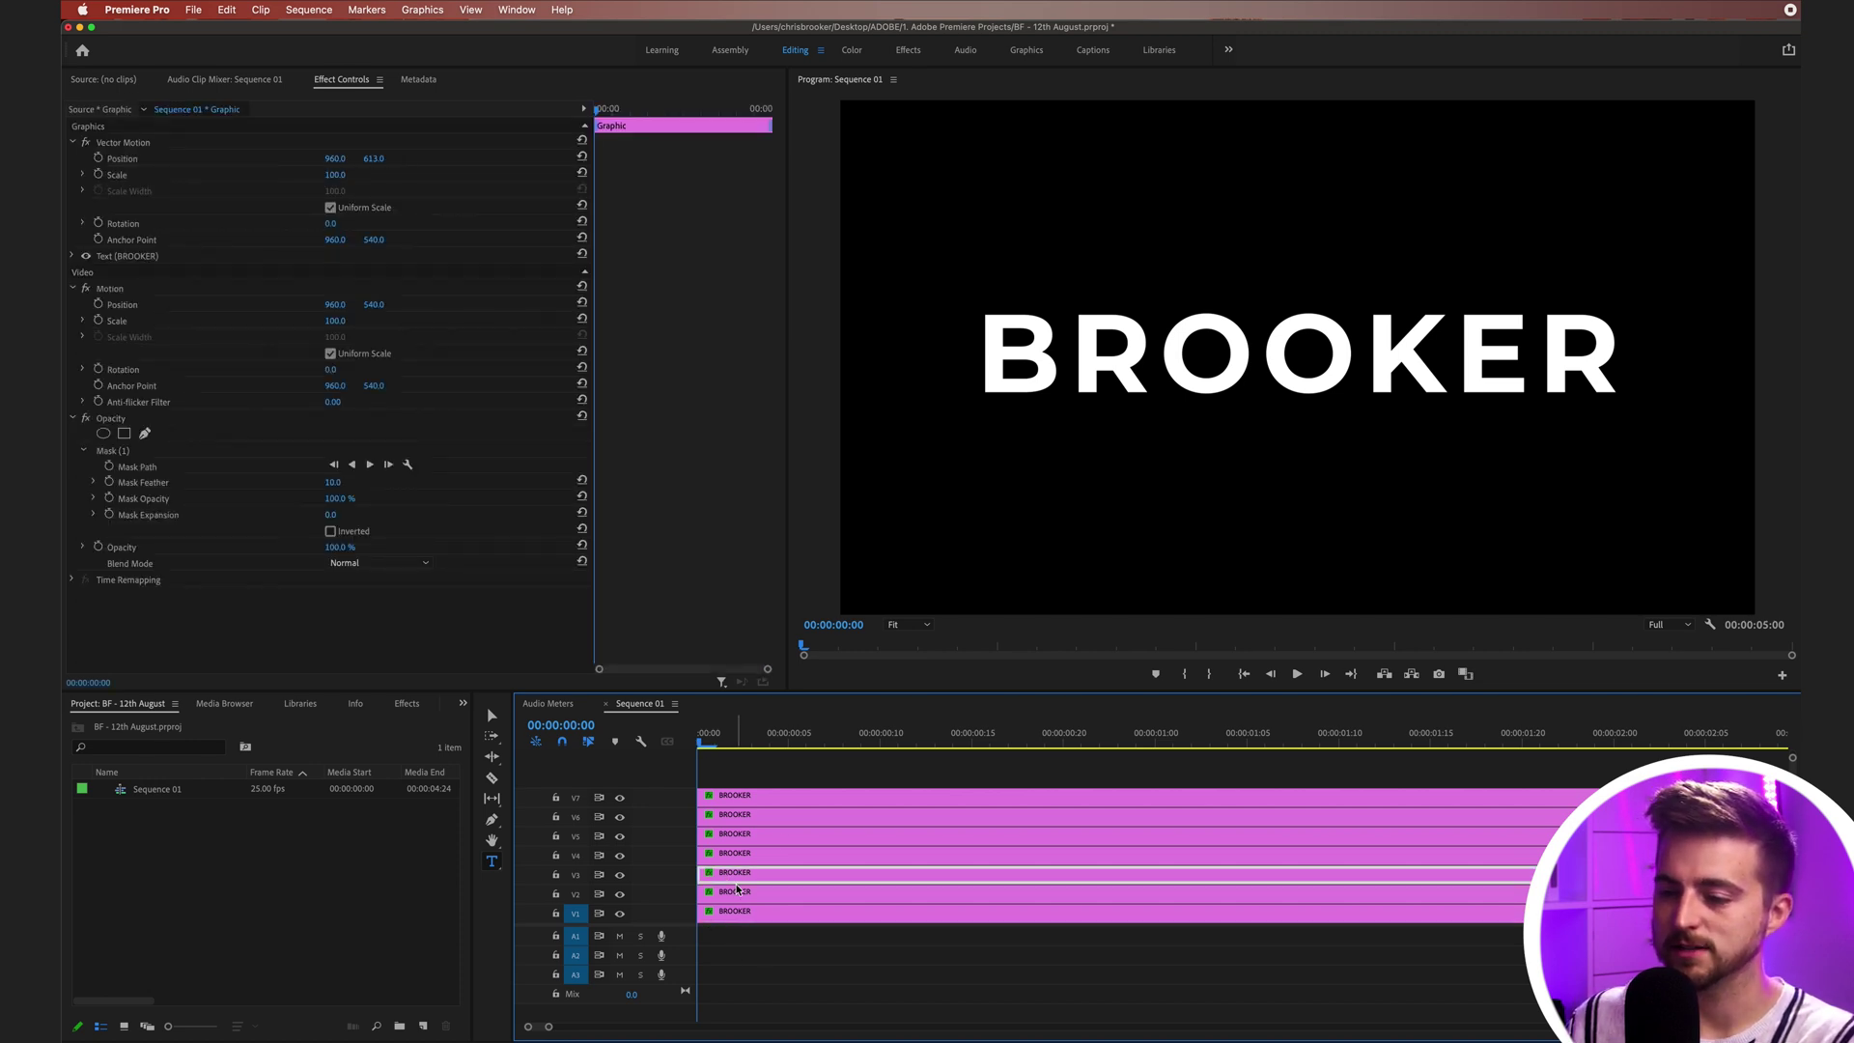
Trim the in-points of the R, first O, K and E layers so they appear later
left_click_drag(704, 896, 807, 896)
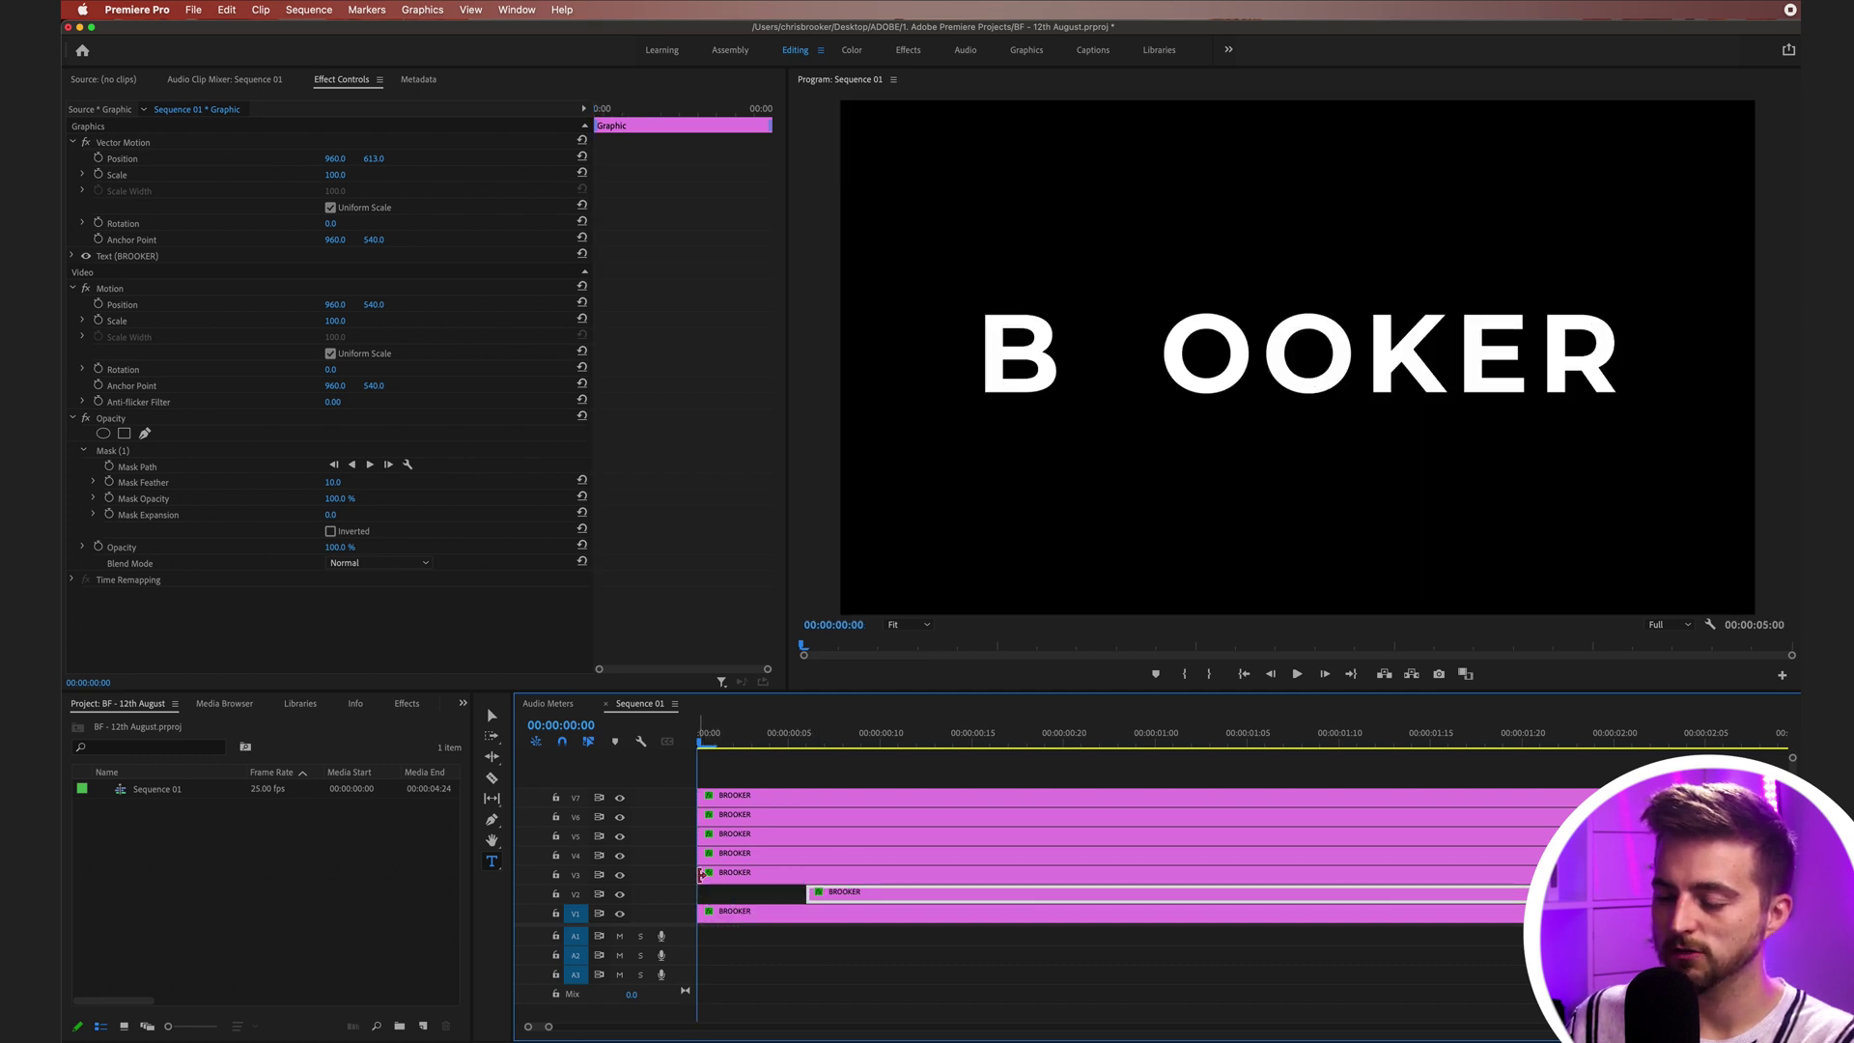
left_click_drag(702, 874, 966, 859)
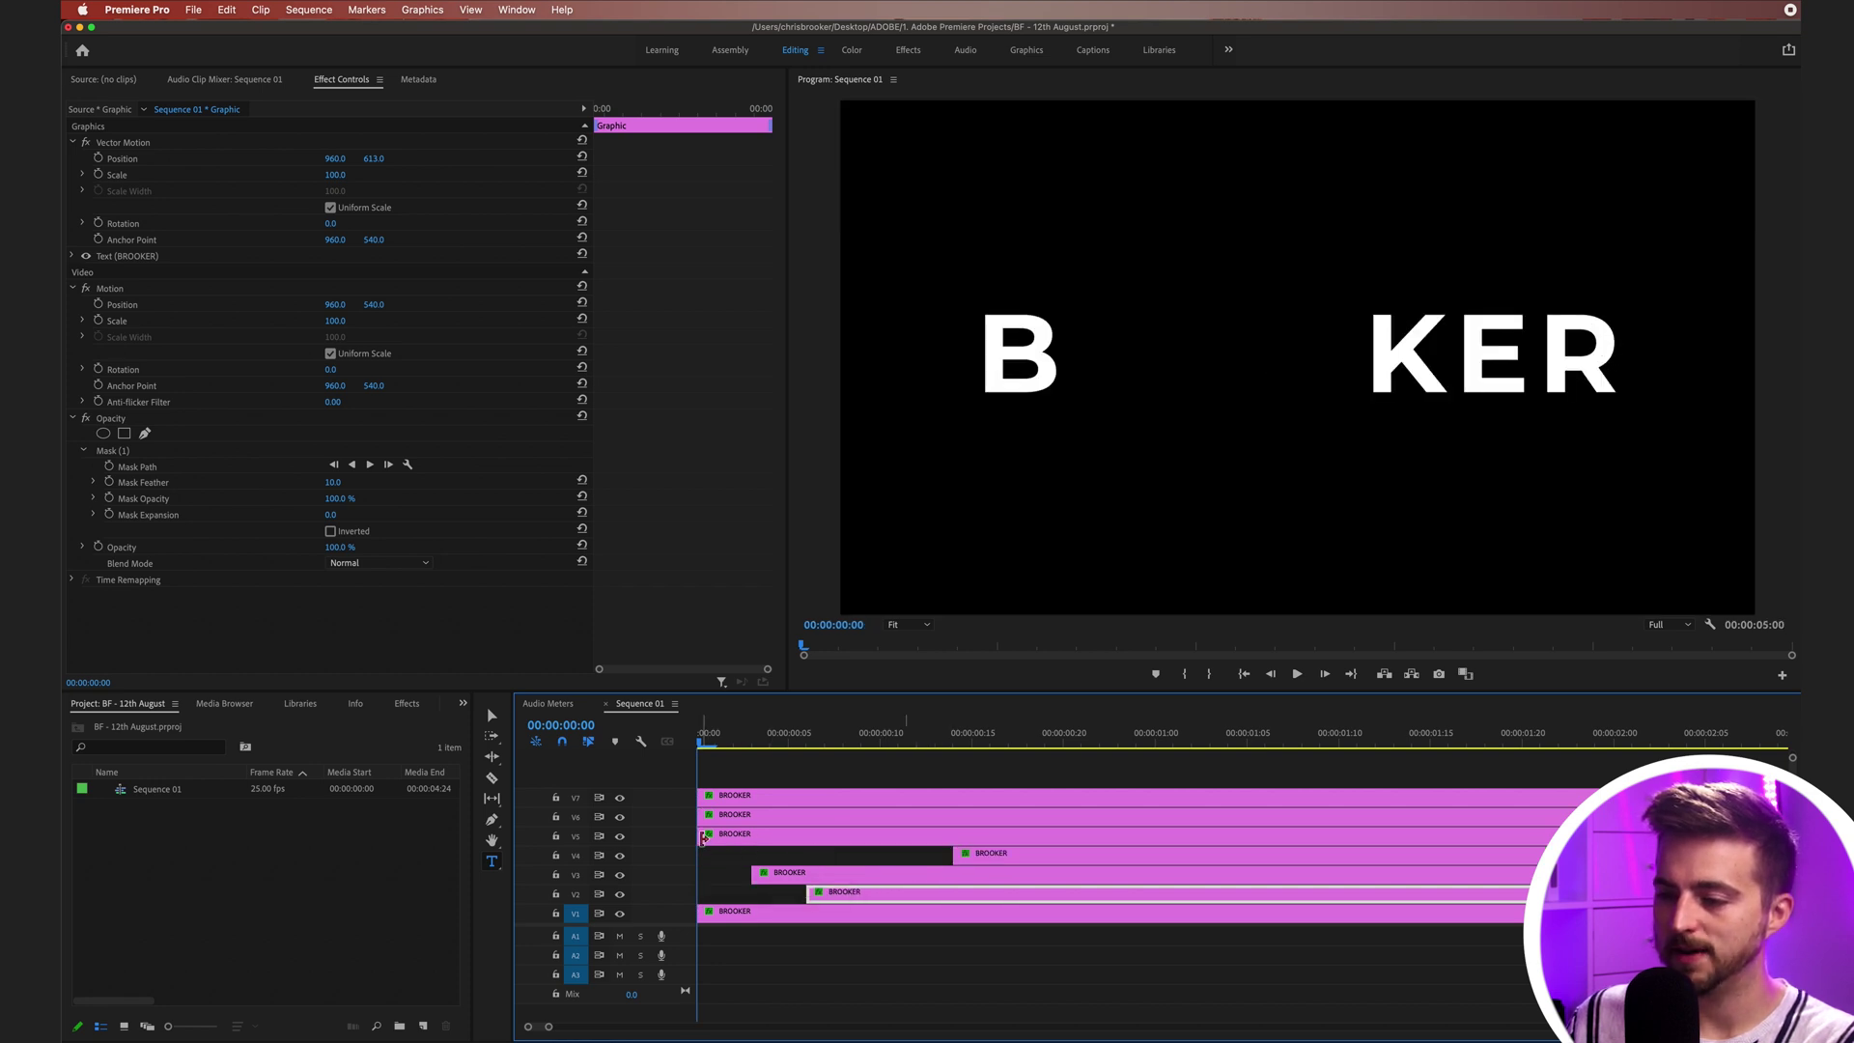
left_click_drag(702, 837, 862, 836)
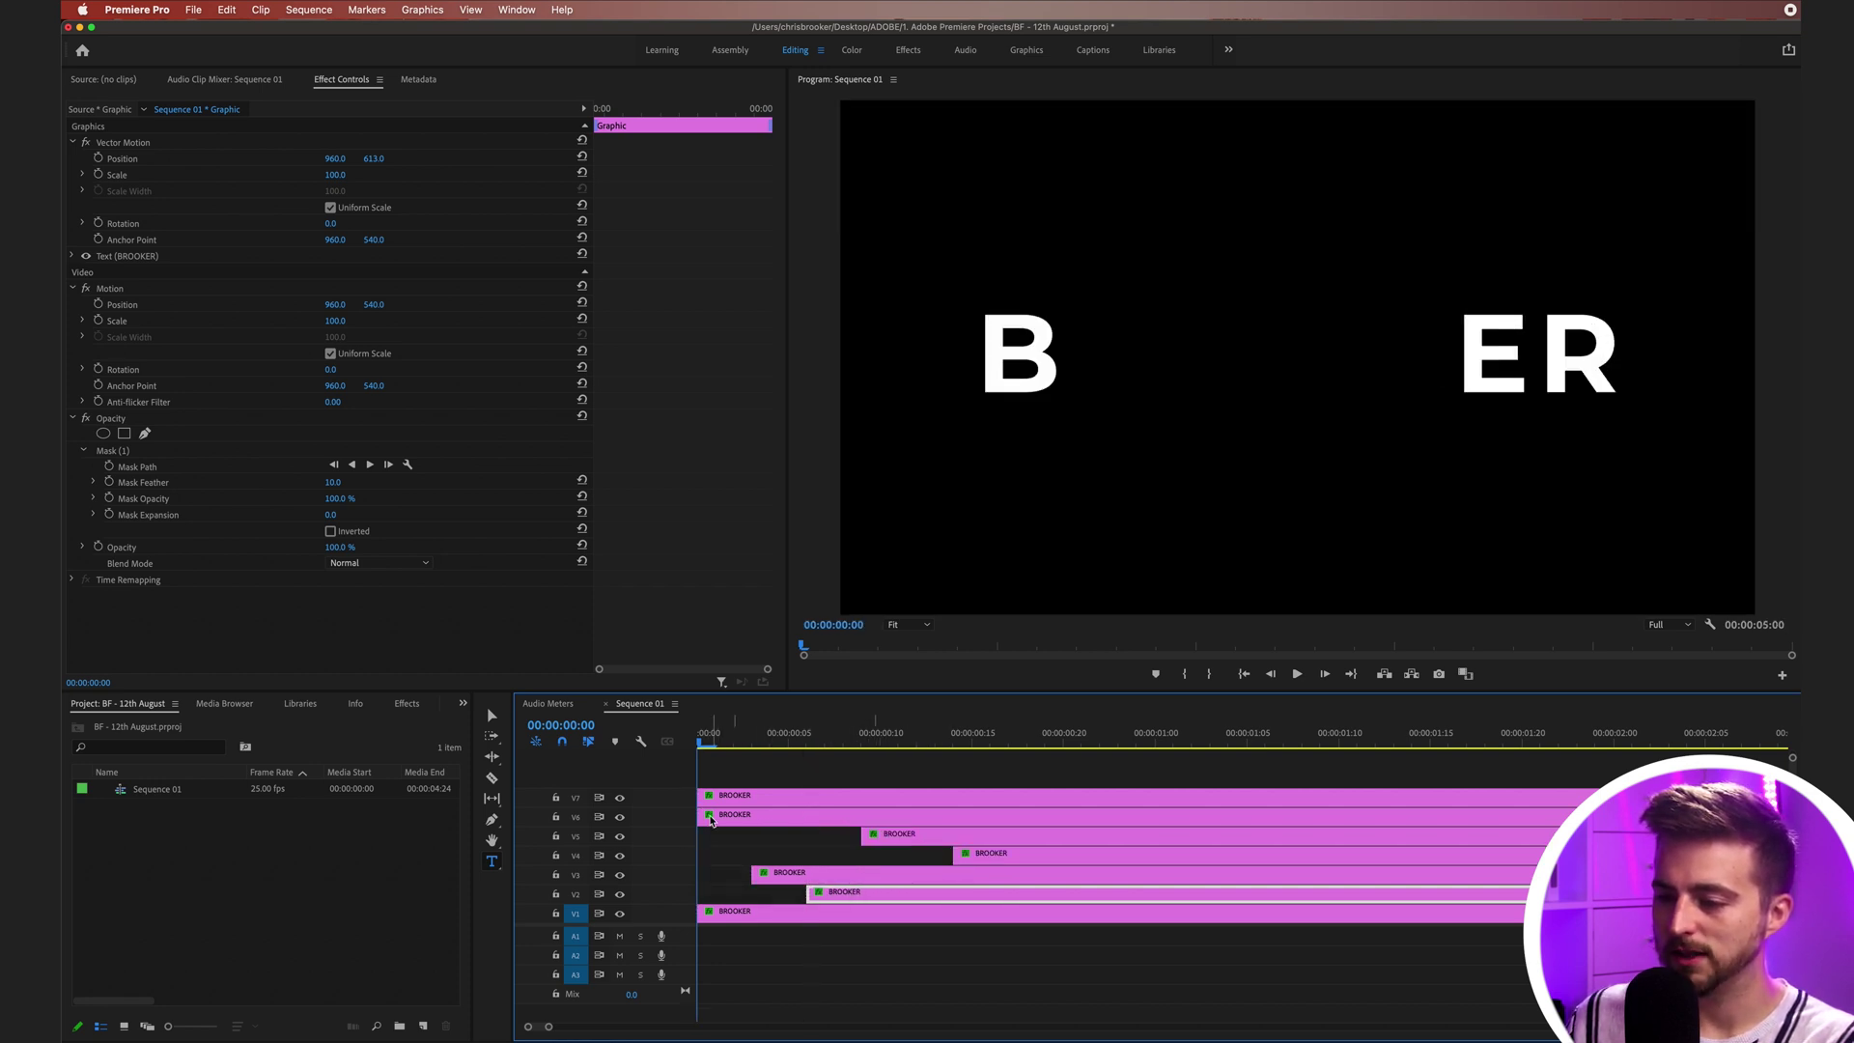
left_click_drag(702, 817, 1026, 796)
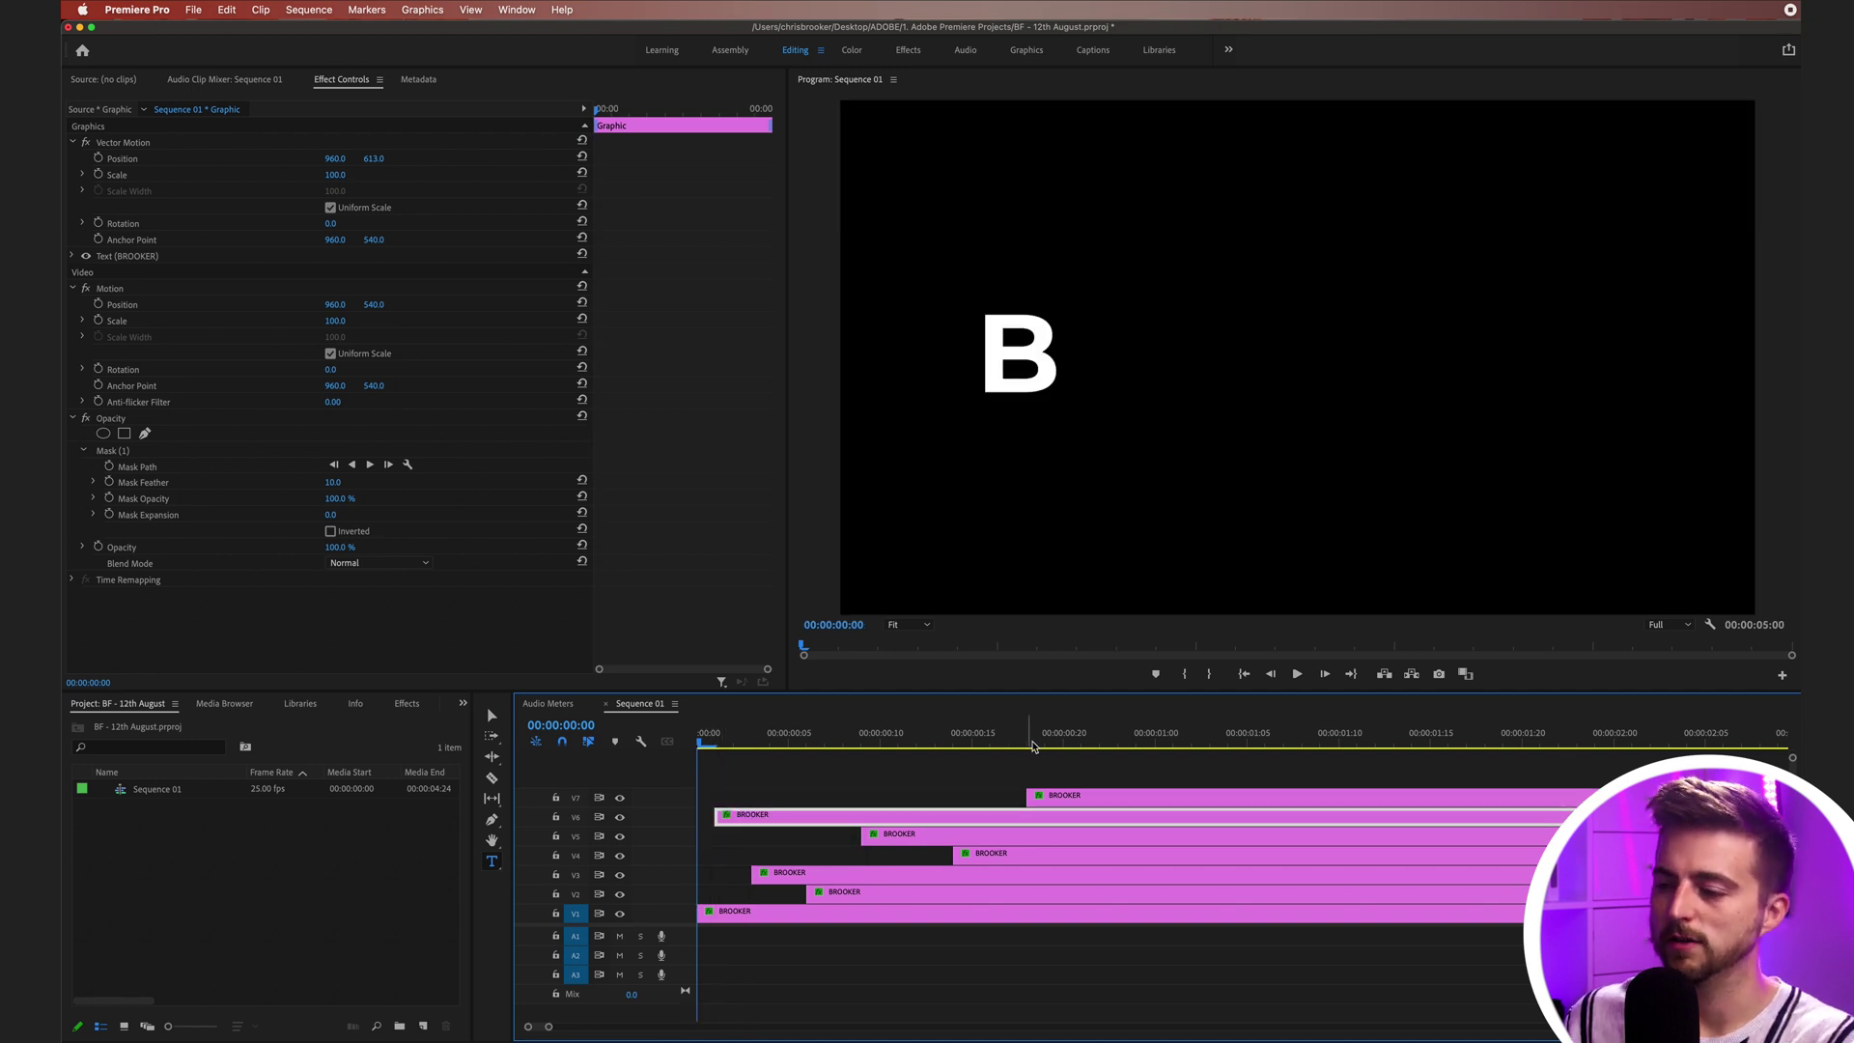
Preview the reveal, then shift the V2–V7 letter layers earlier to shorten the offsets
key("space")
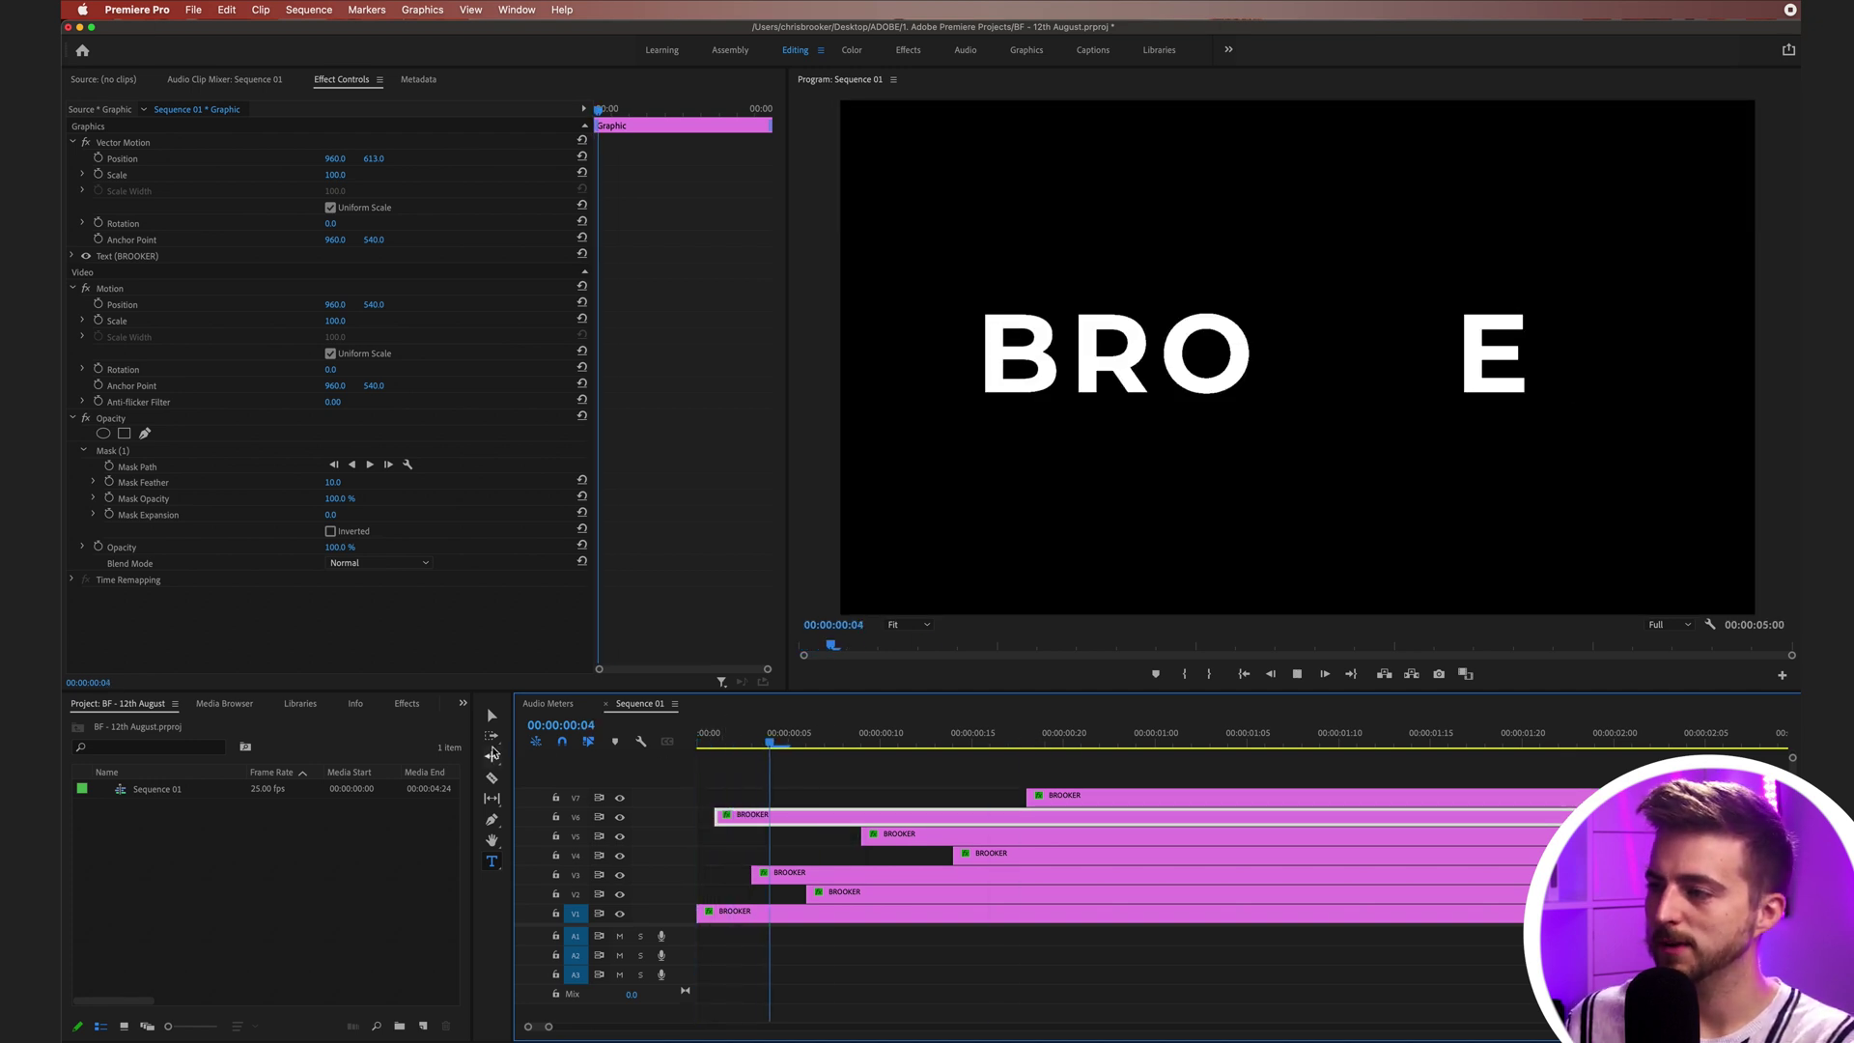
key("space")
key("space")
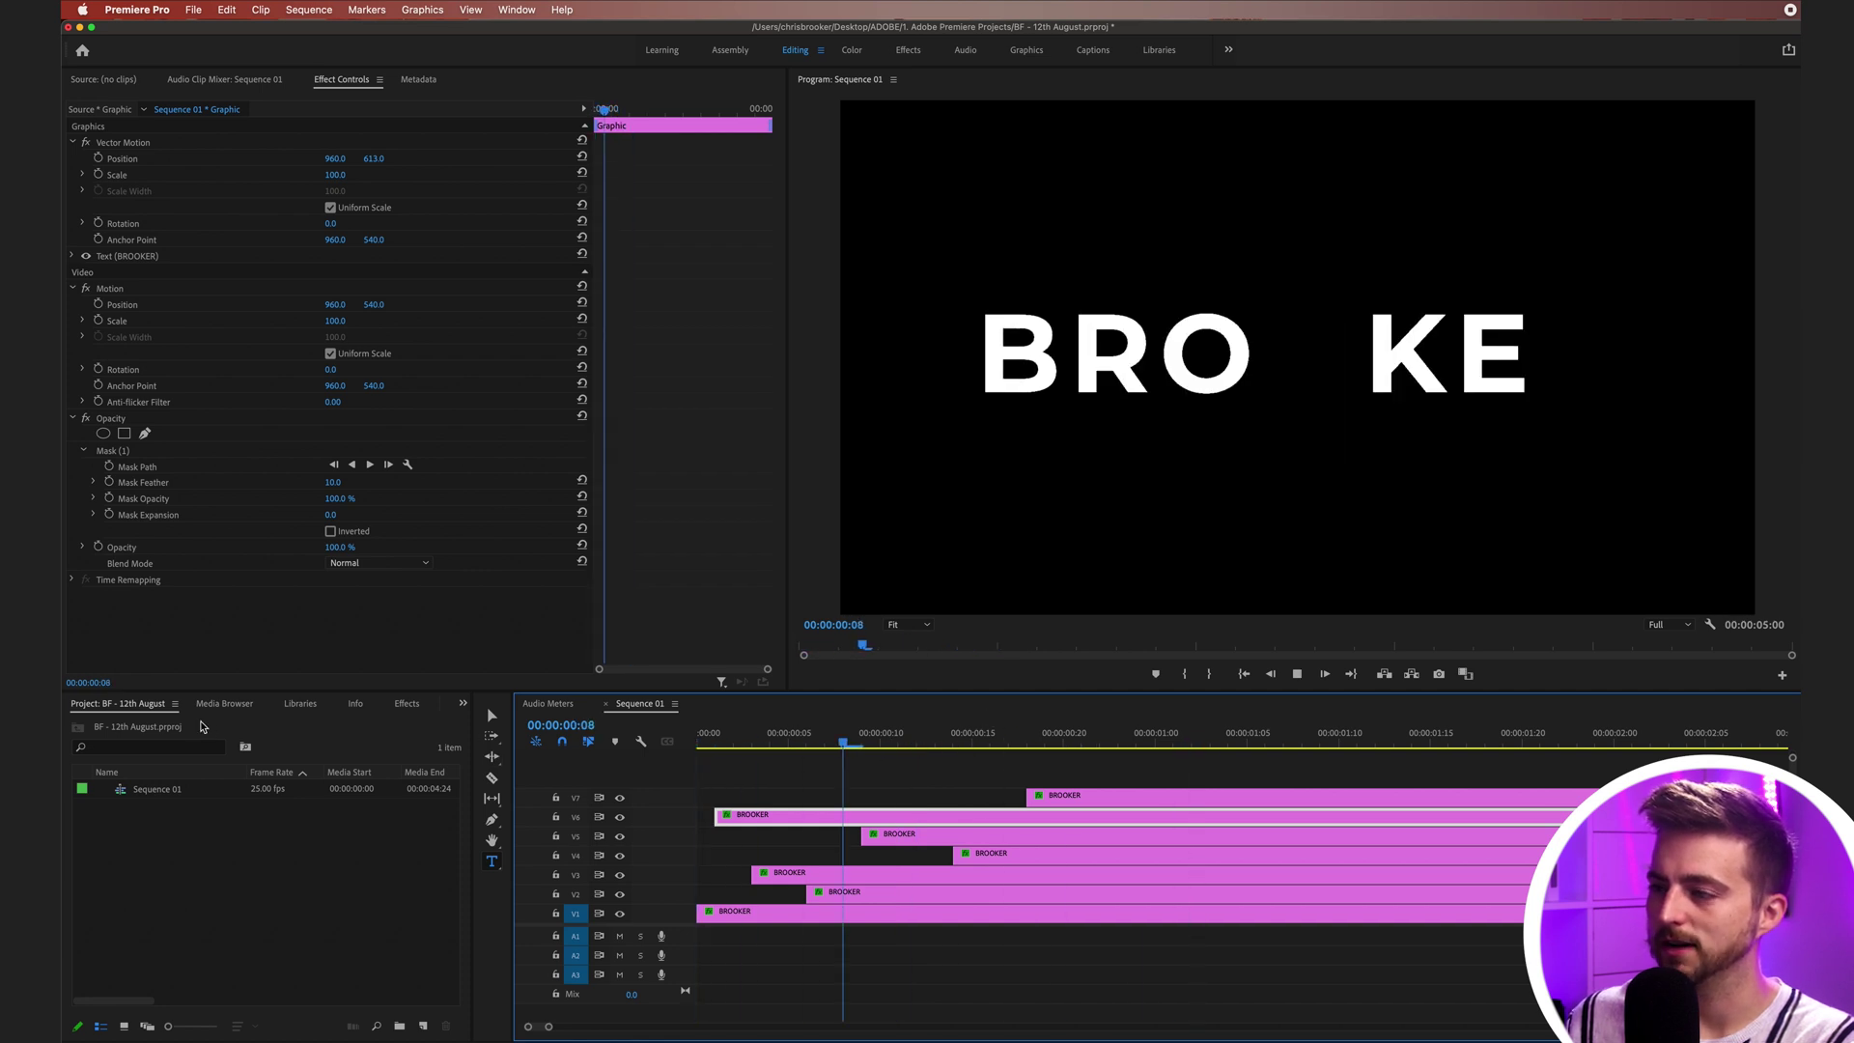
key("space")
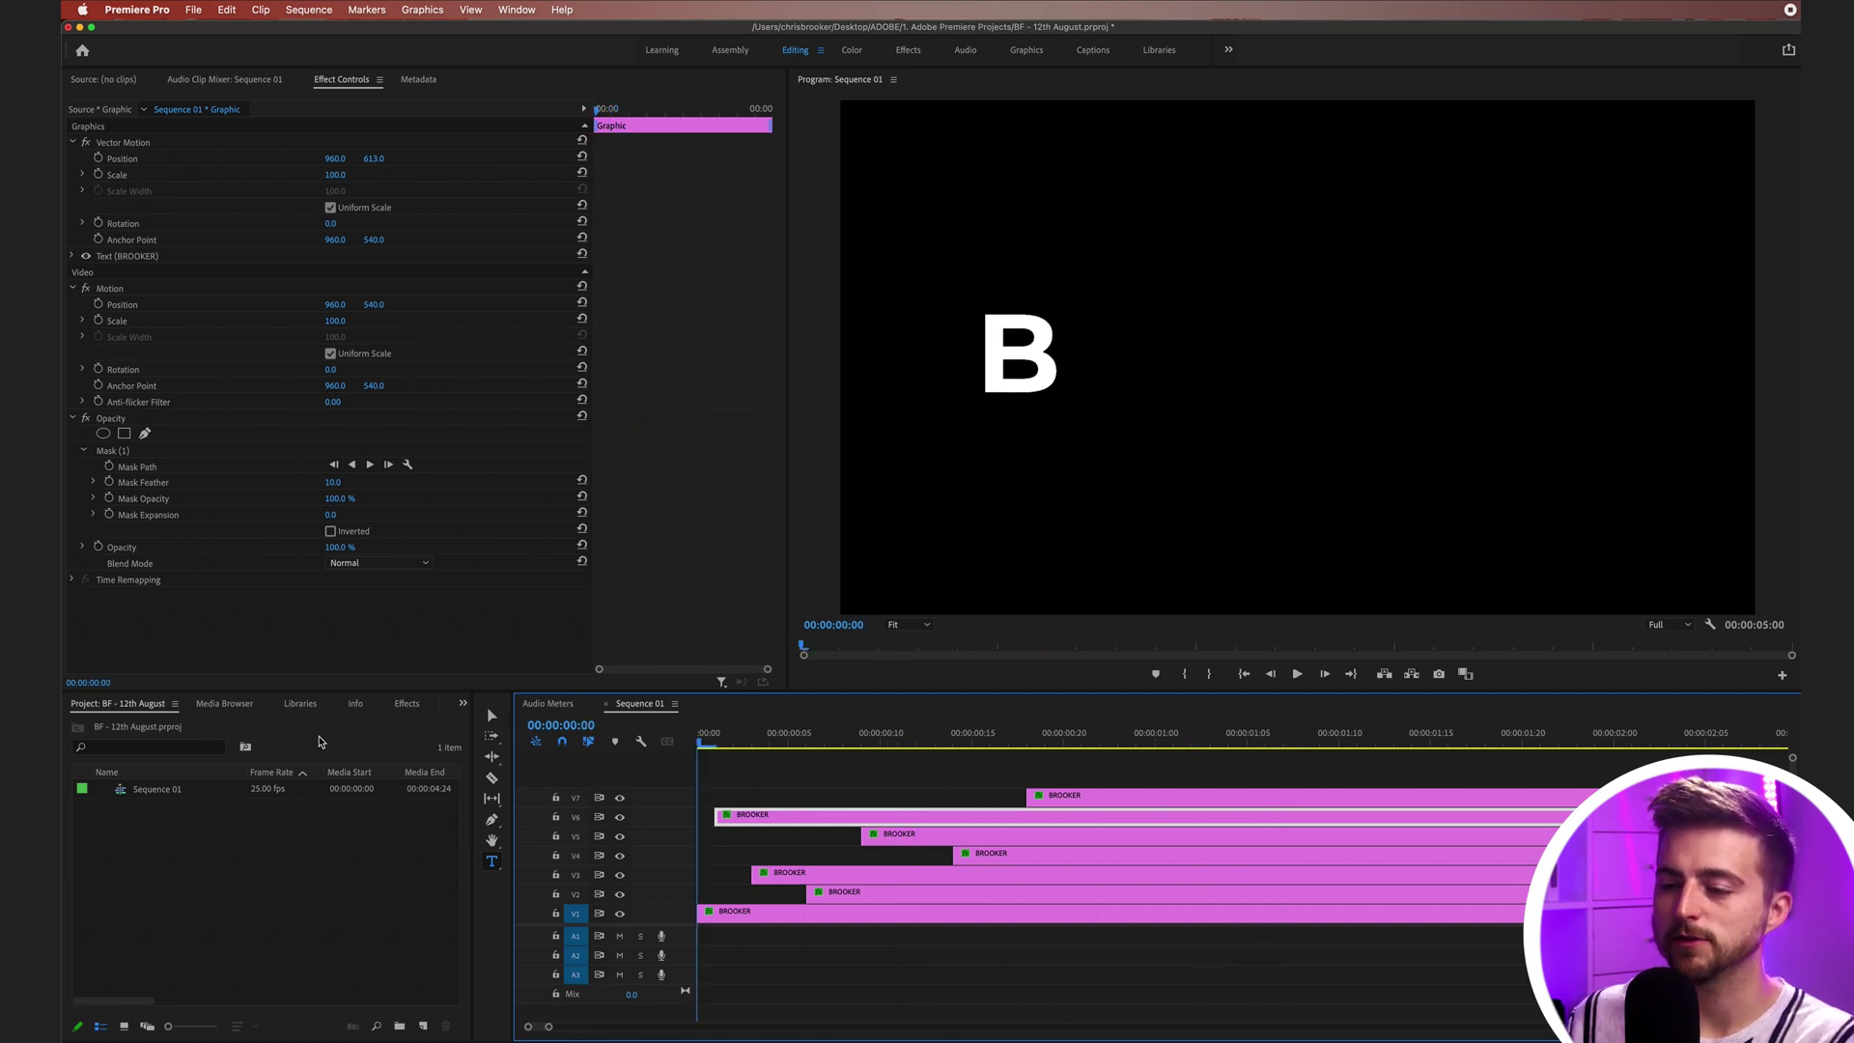
key("space")
mouse_move(794, 872)
left_mouse_down()
mouse_move(758, 872)
mouse_move(778, 895)
left_mouse_up()
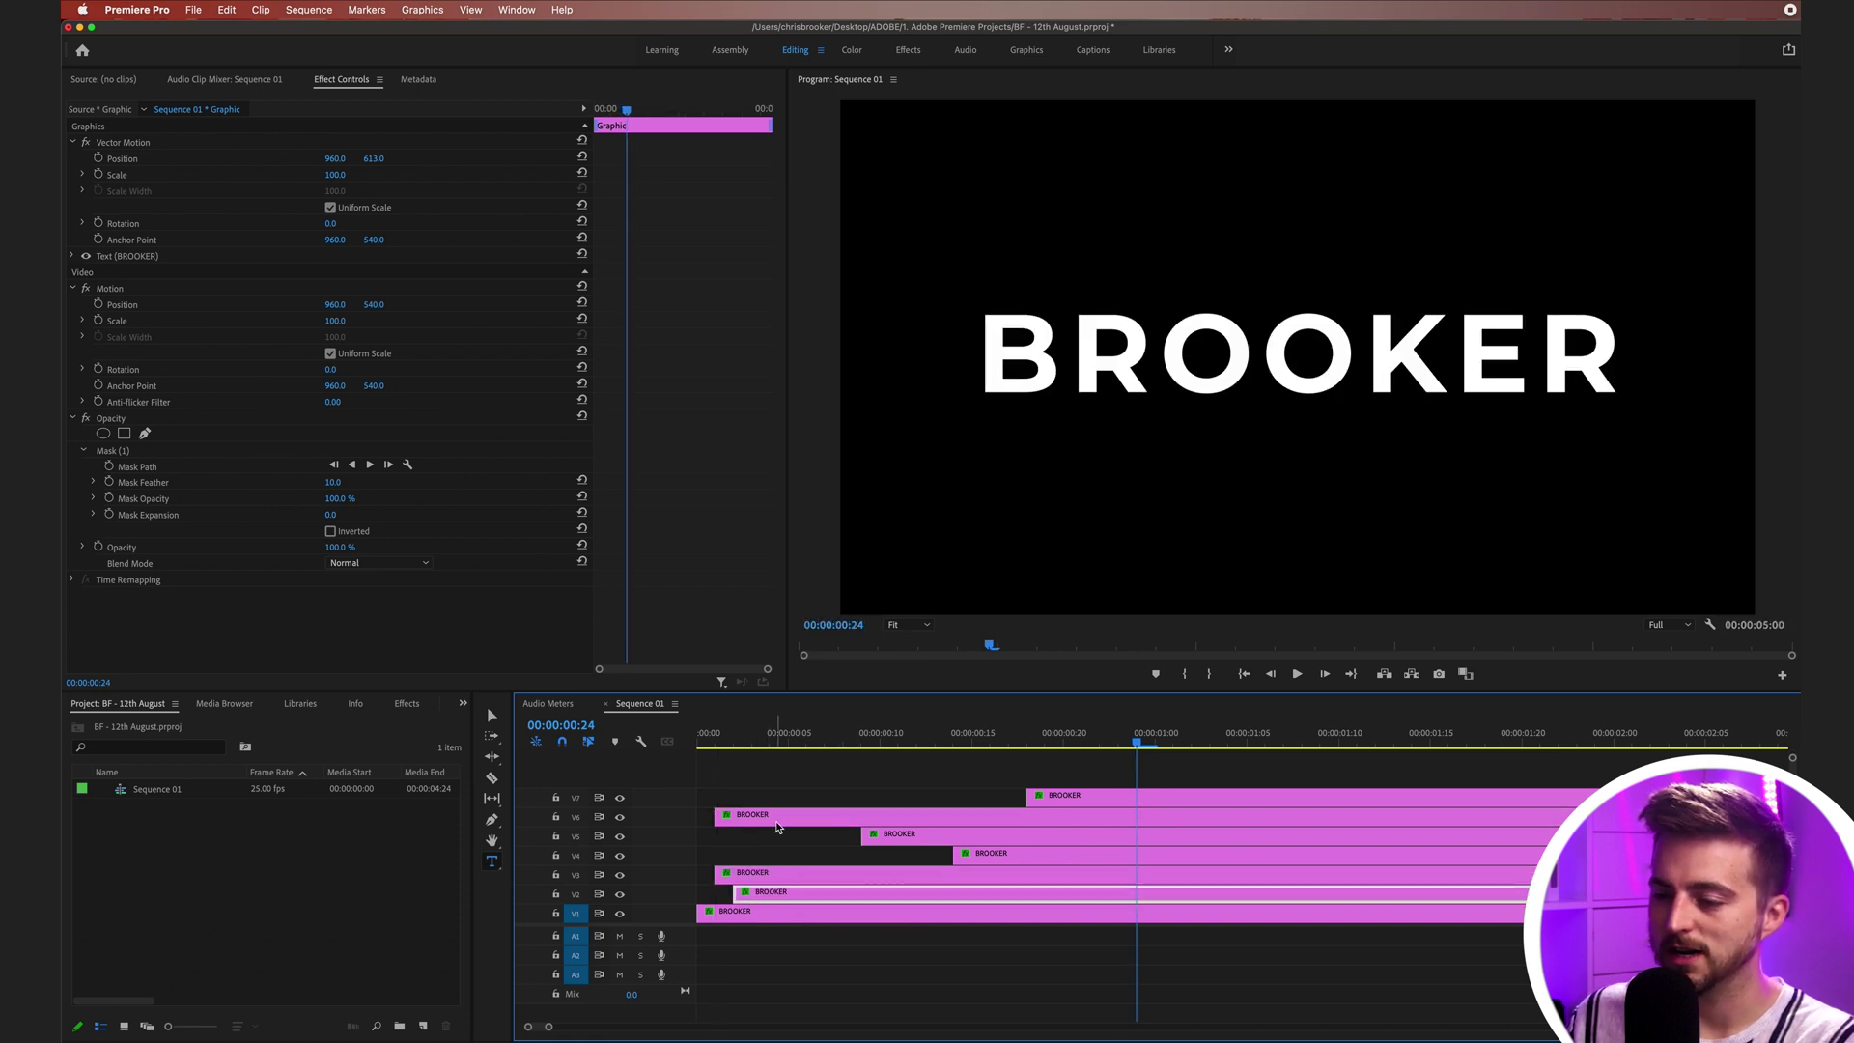
left_click_drag(882, 844, 791, 816)
left_click_drag(975, 852, 810, 851)
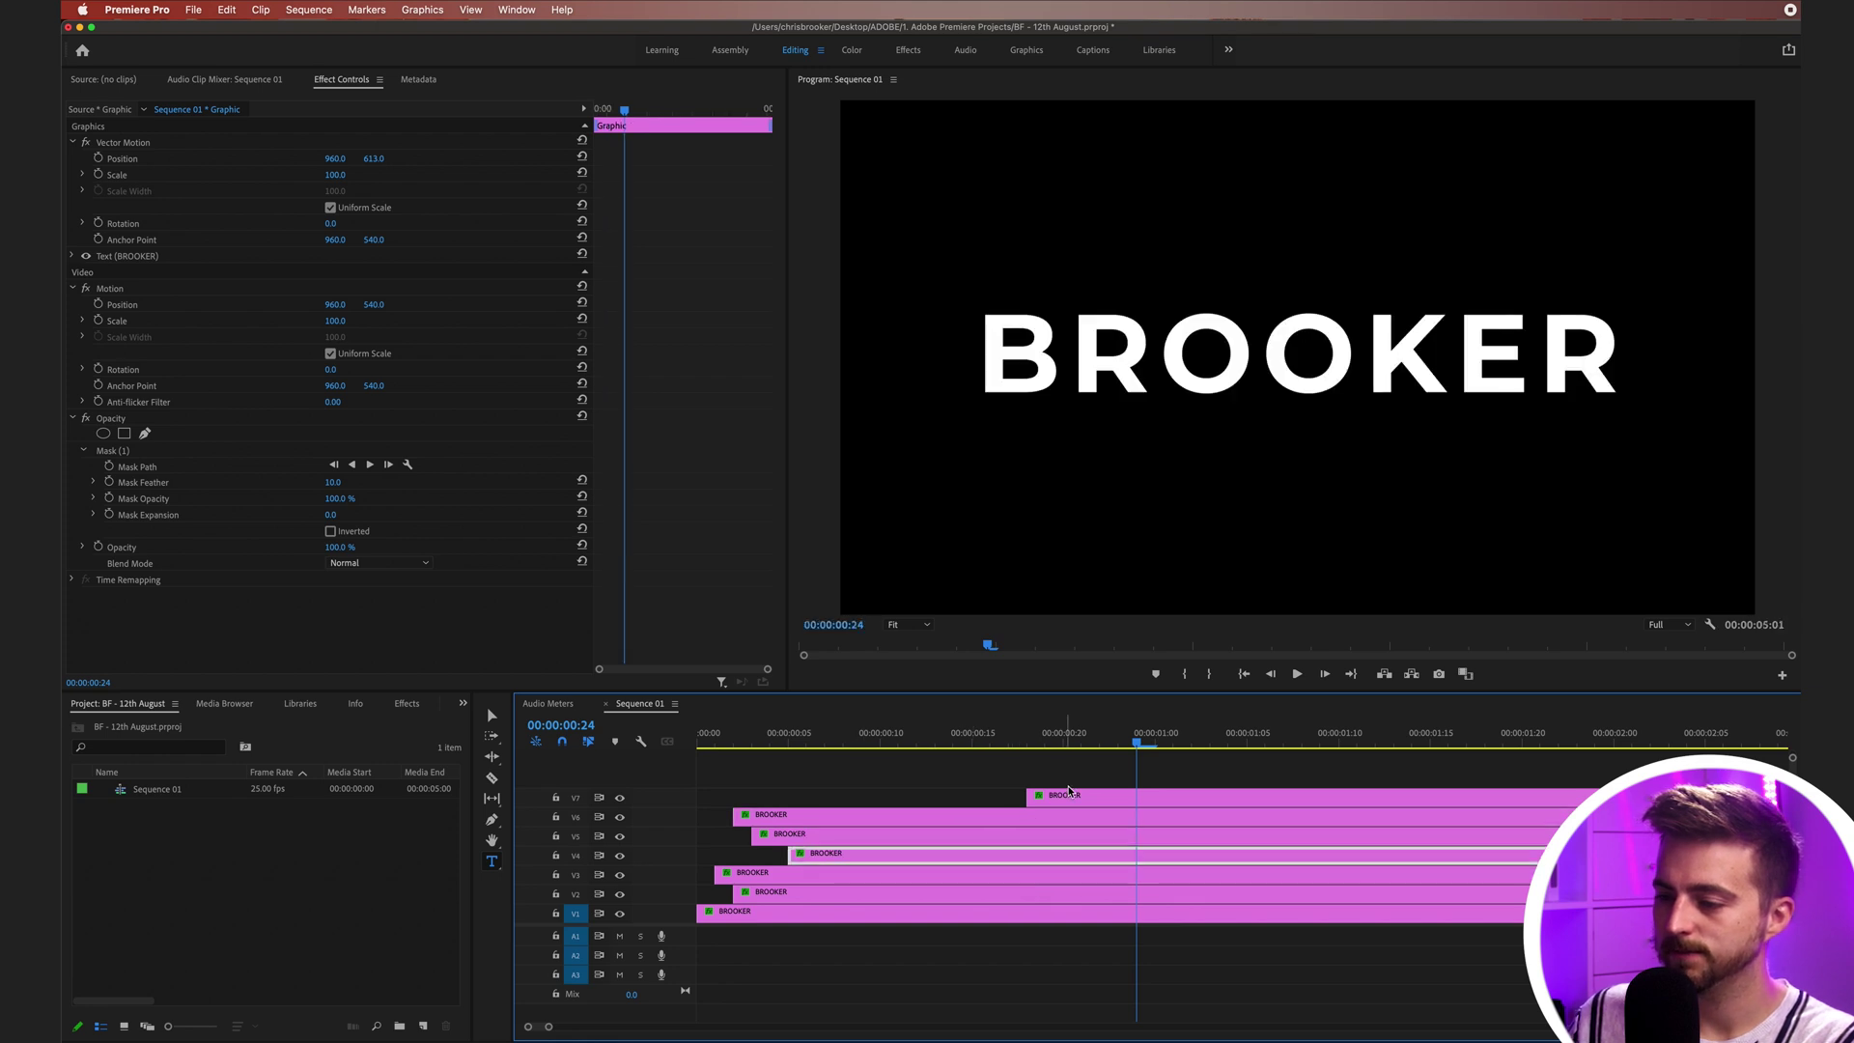
key("super+shift+a")
left_click_drag(1080, 799, 897, 800)
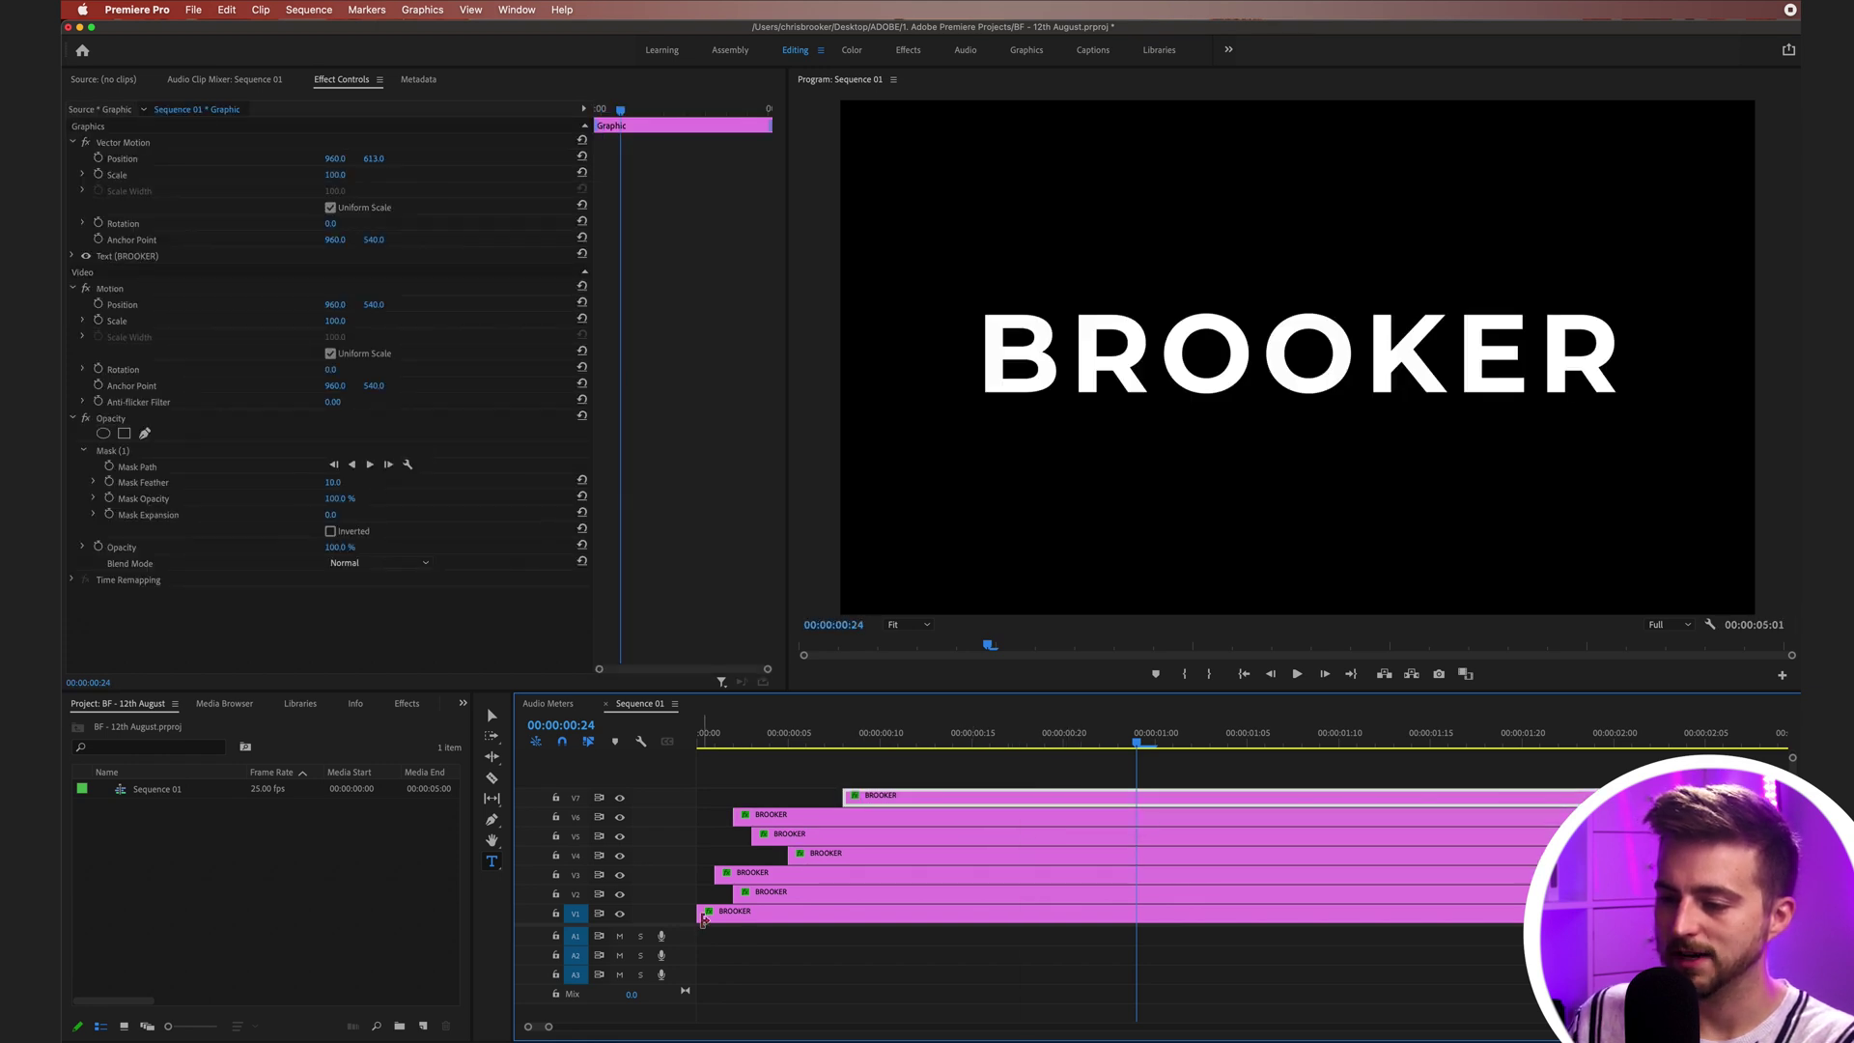
Shift all letter layers one frame later and replay the reveal from the start
left_click(715, 739)
left_click_drag(706, 741, 697, 742)
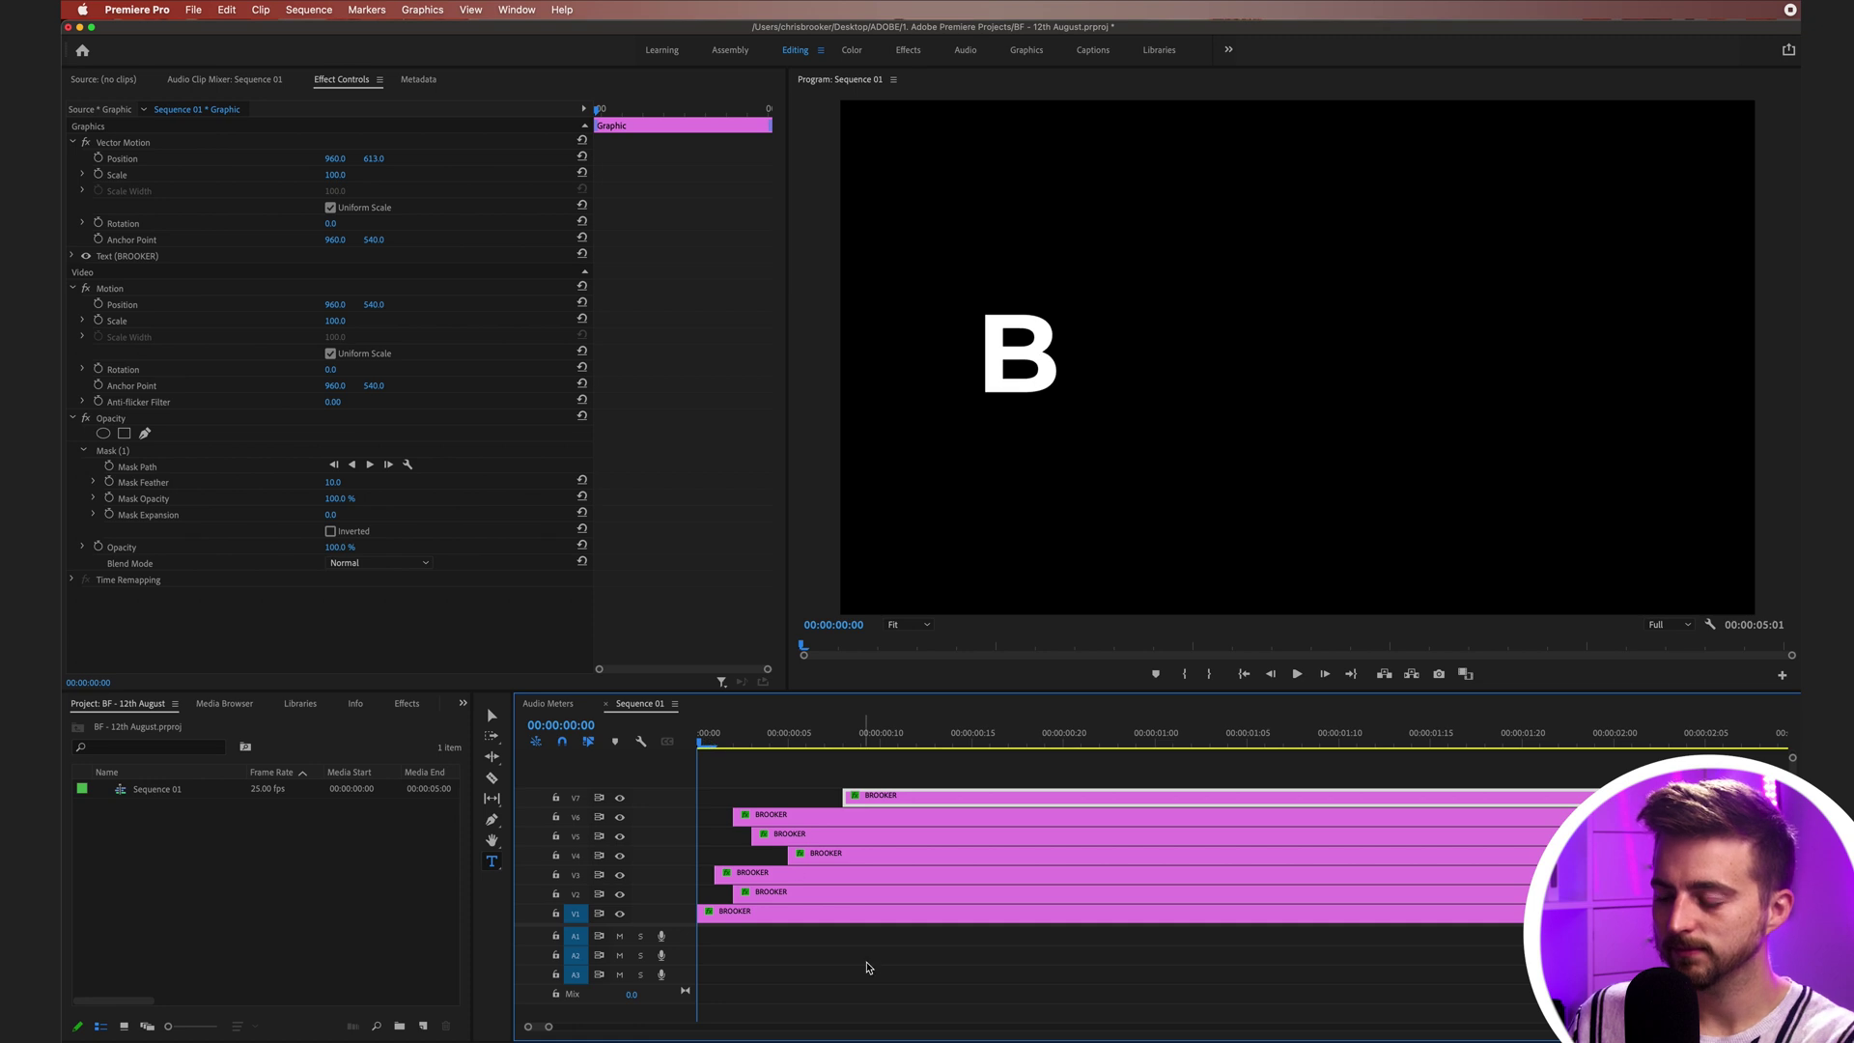
left_click_drag(867, 967, 918, 804)
left_click(801, 741)
left_click_drag(800, 741, 576, 750)
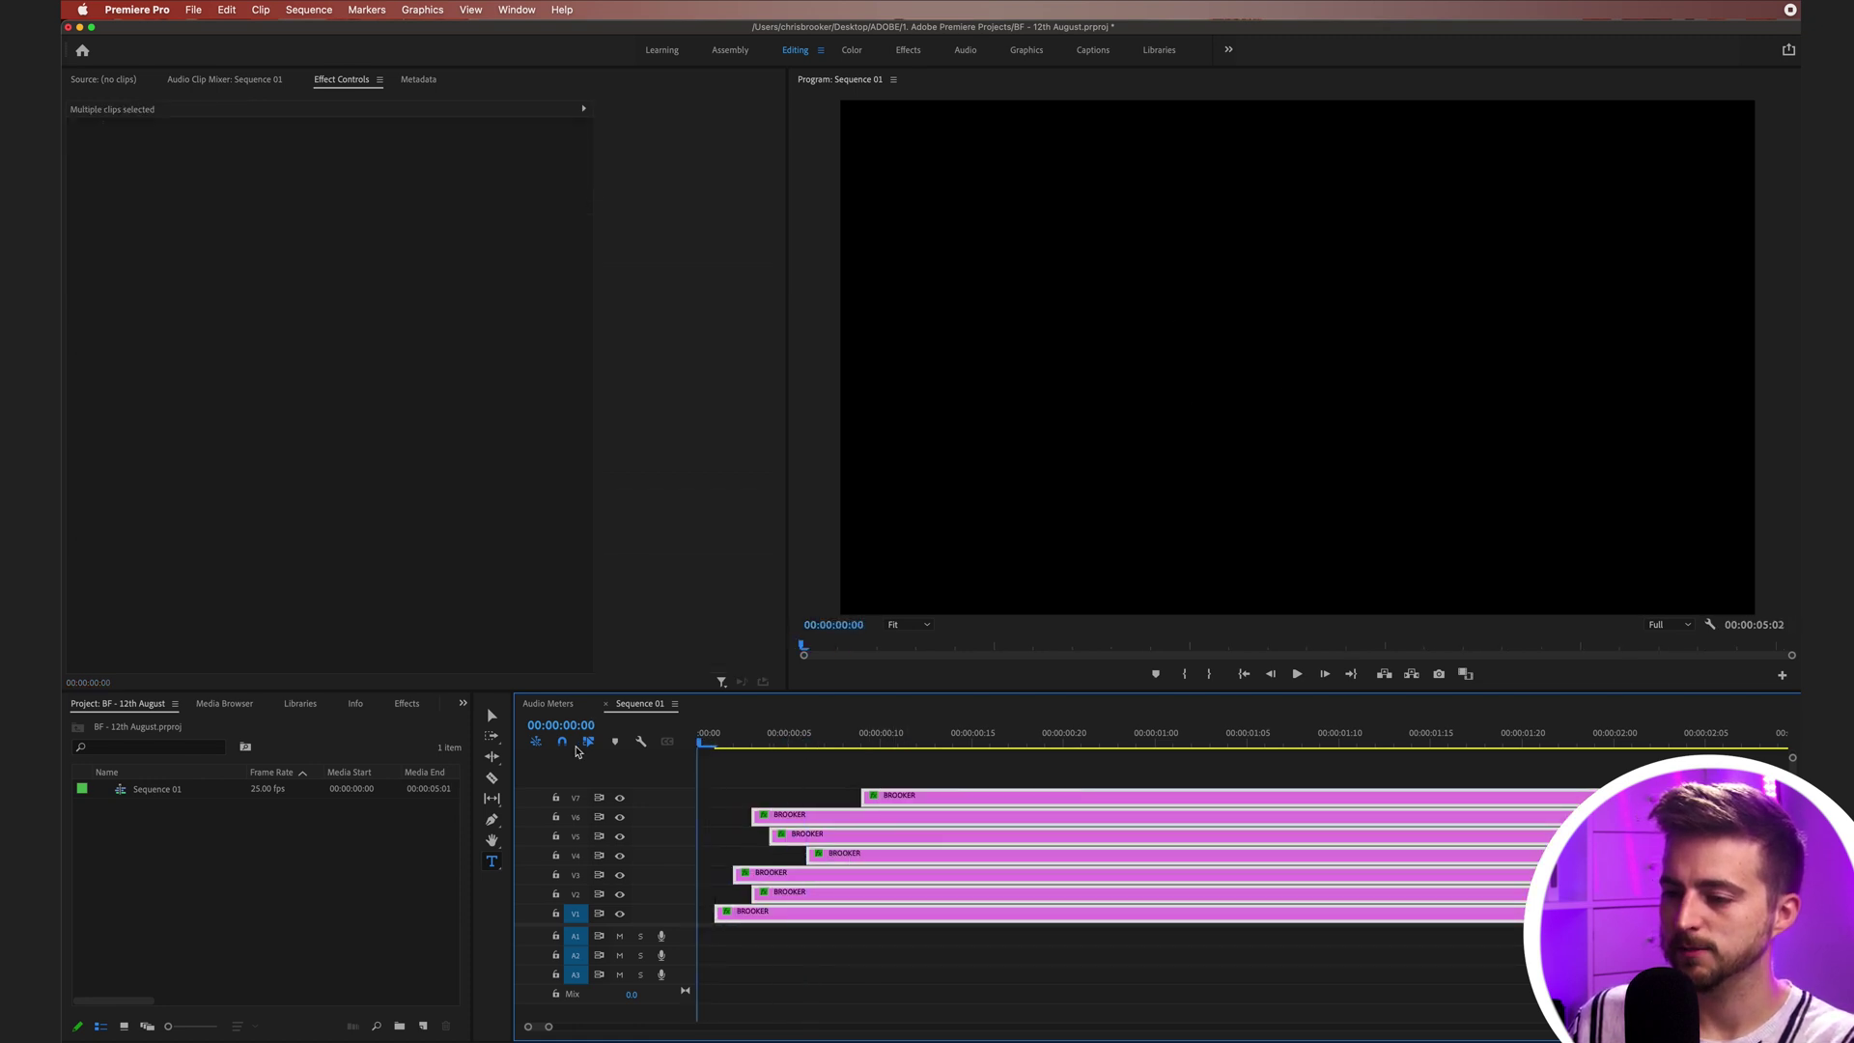
key("space")
left_click(738, 738)
left_click_drag(738, 738, 347, 732)
key("space")
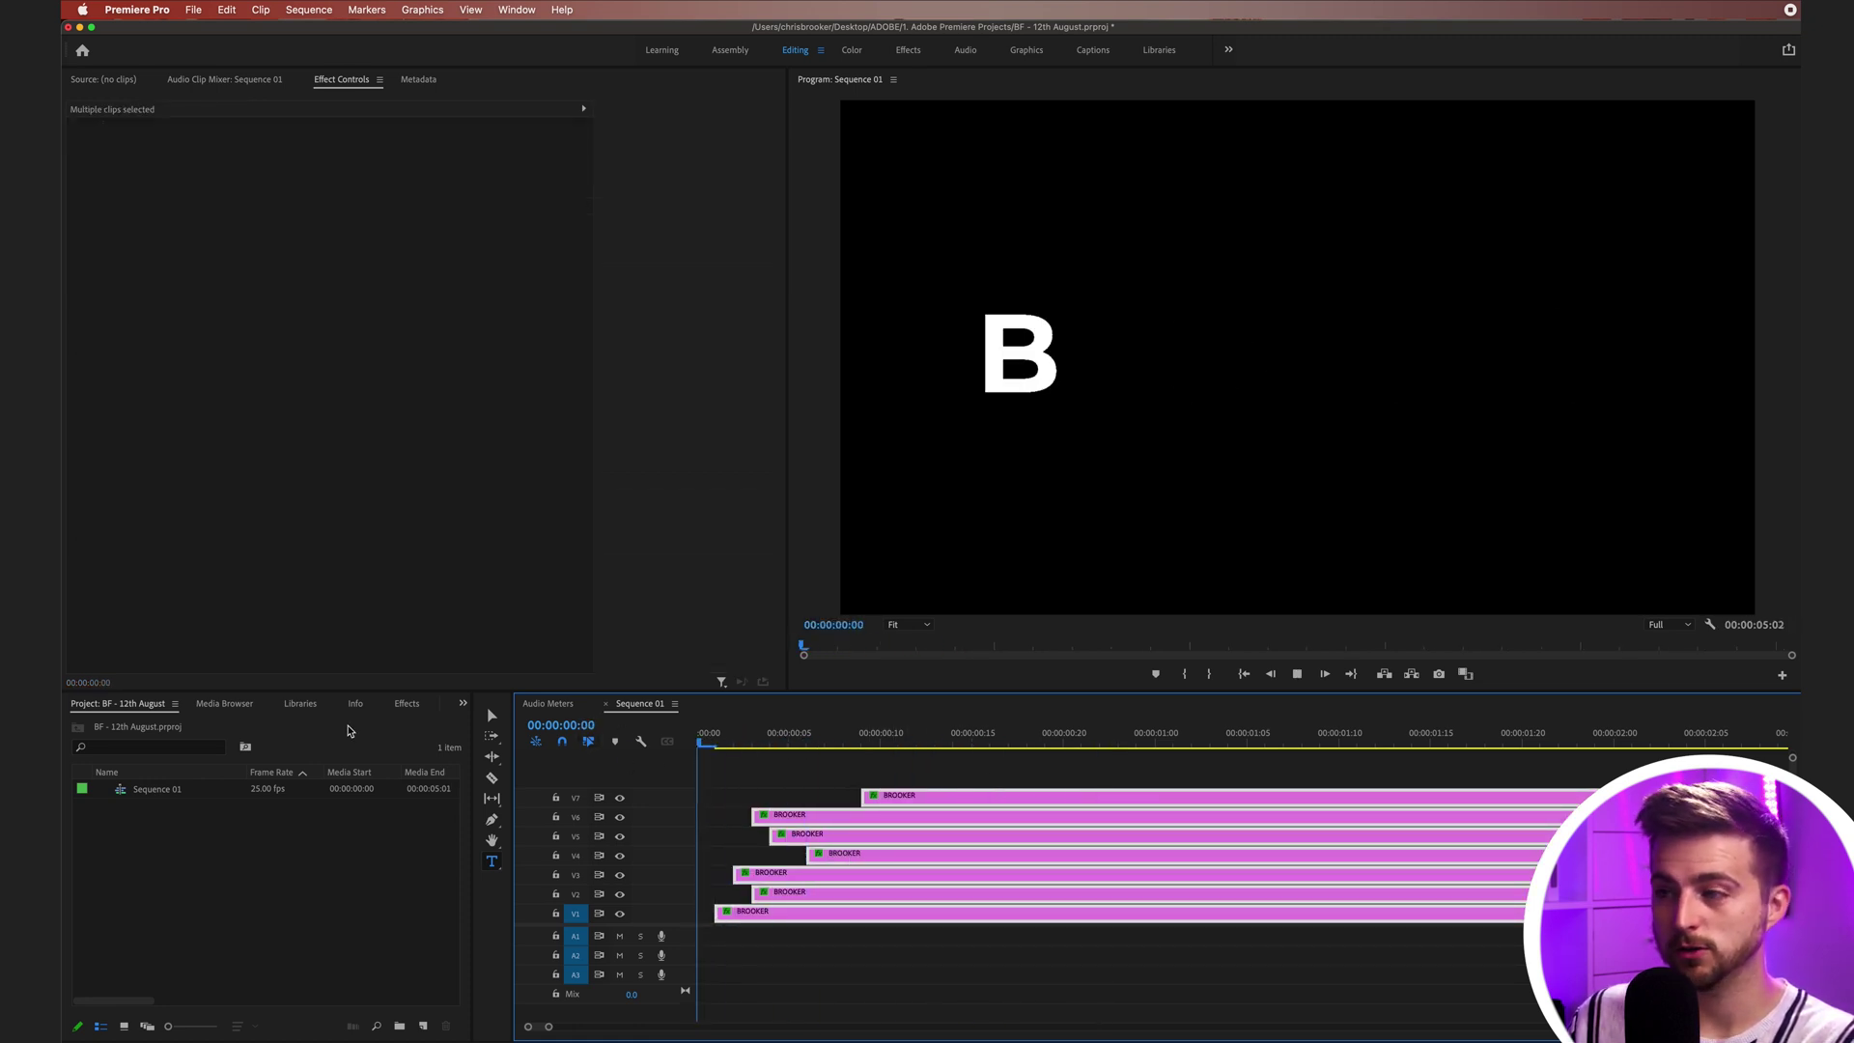
key("space")
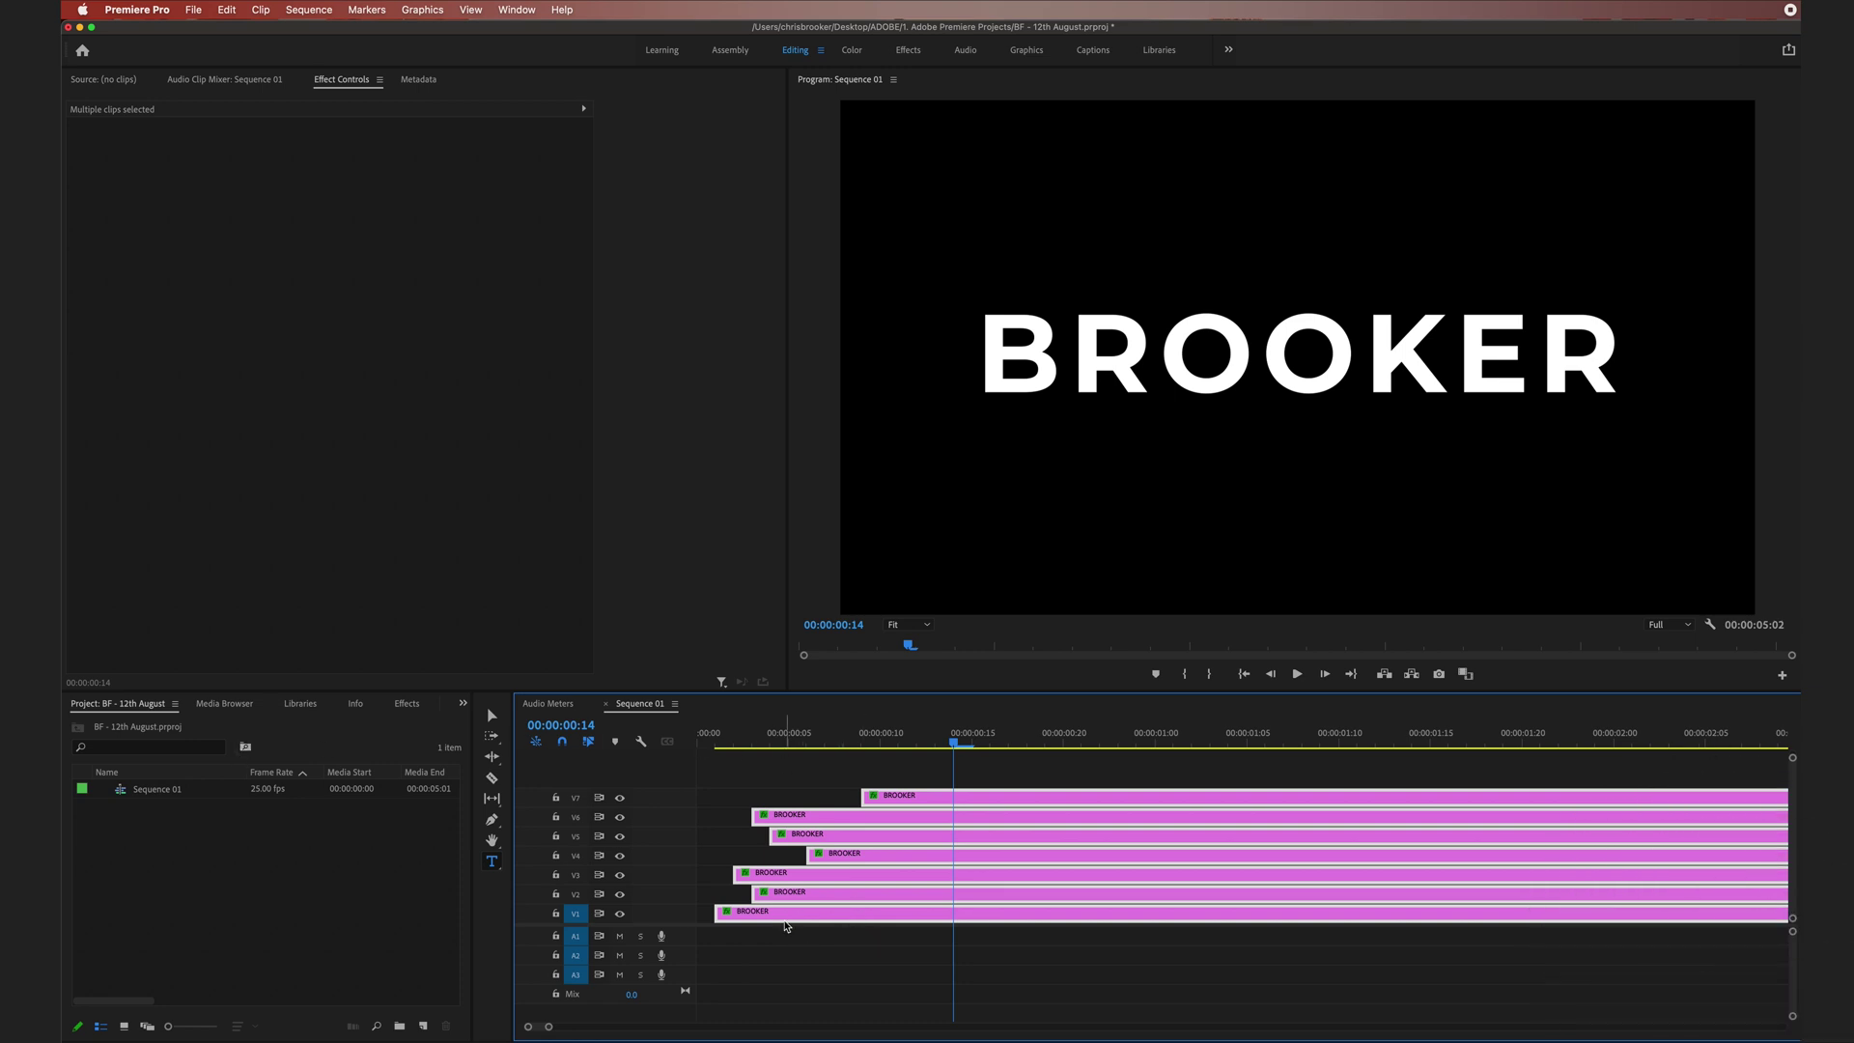
Stagger the V2–V6 letter layers two frames apart and place the V7 layer at frame 12
mouse_move(799, 914)
left_mouse_down()
mouse_move(780, 916)
mouse_move(807, 902)
mouse_move(789, 900)
left_mouse_up()
left_click(778, 929)
left_click(732, 739)
key("Right")
key("Right")
left_click_drag(780, 881, 834, 878)
left_click_drag(824, 858, 968, 819)
left_click_drag(945, 803, 1019, 804)
left_click_drag(916, 741, 583, 762)
Shift all seven letter layers two frames later and play the reveal to check timing
key("space")
key("space")
left_click_drag(1062, 771, 787, 916)
left_click_drag(744, 739, 381, 791)
key("space")
key("space")
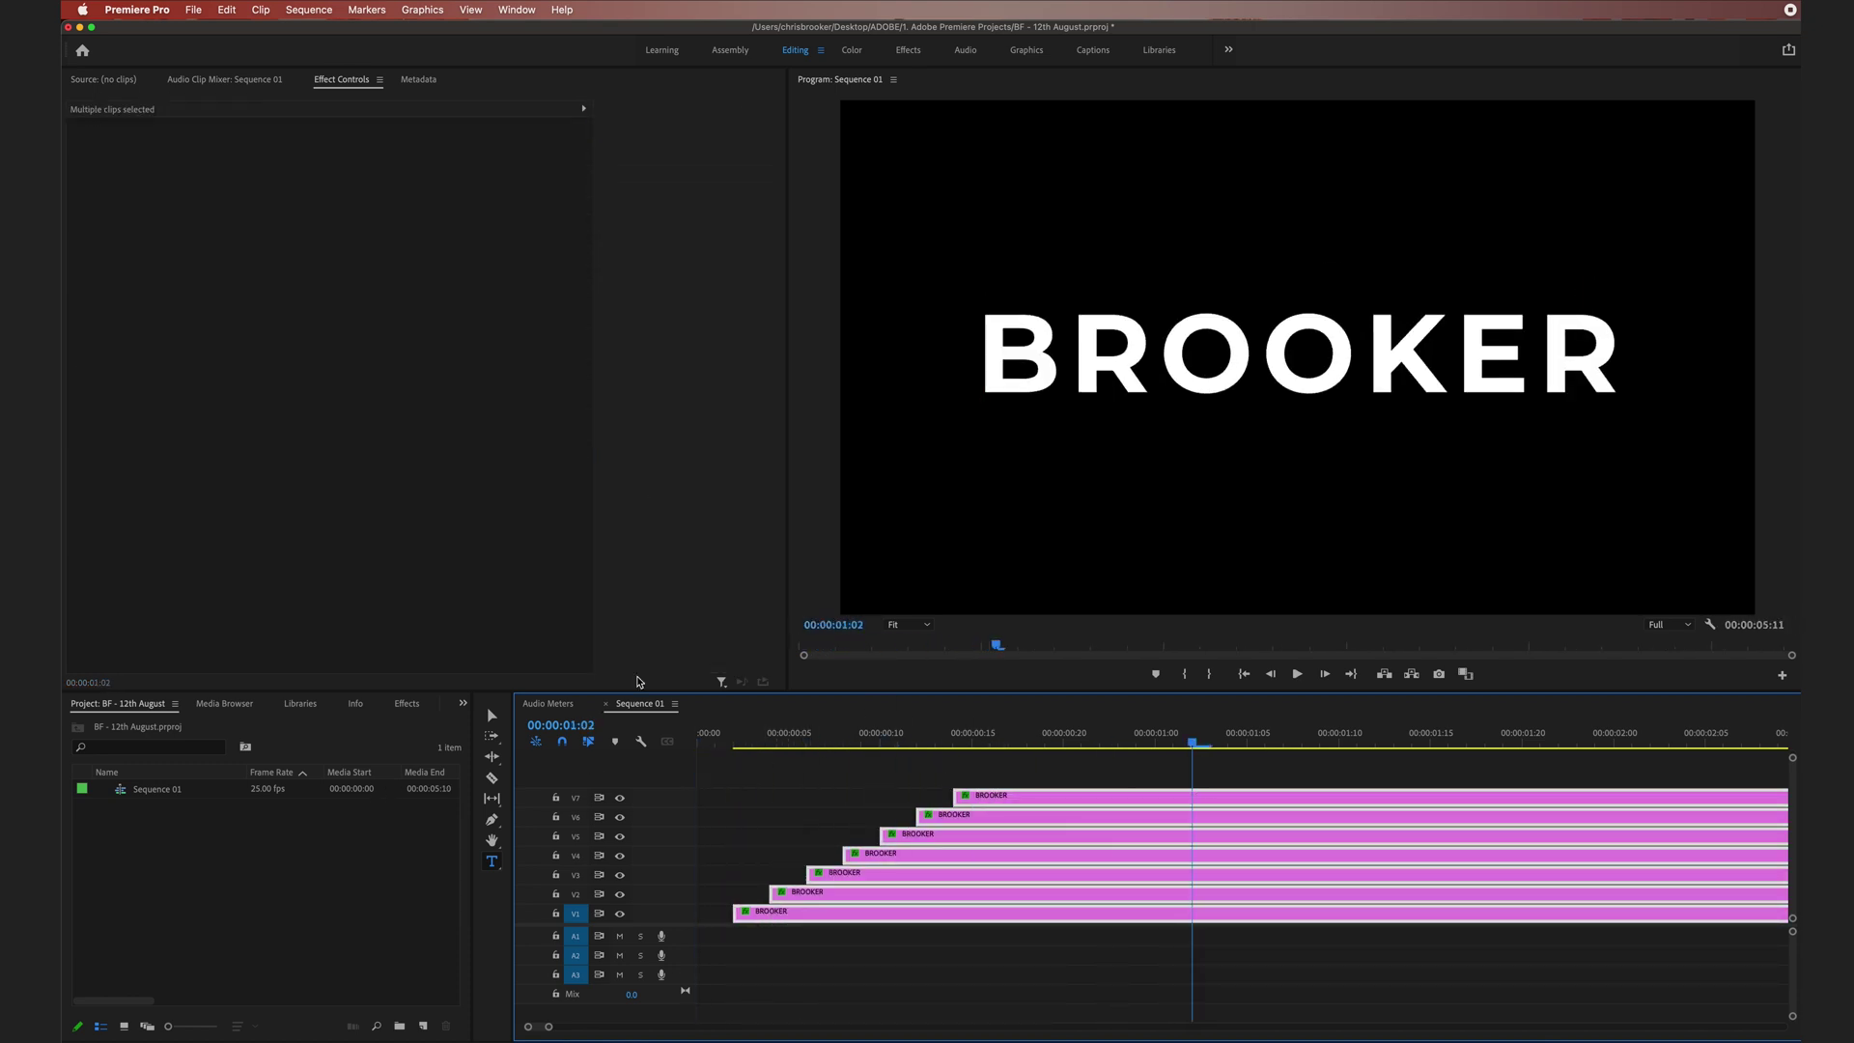
left_click(722, 740)
key("space")
key("space")
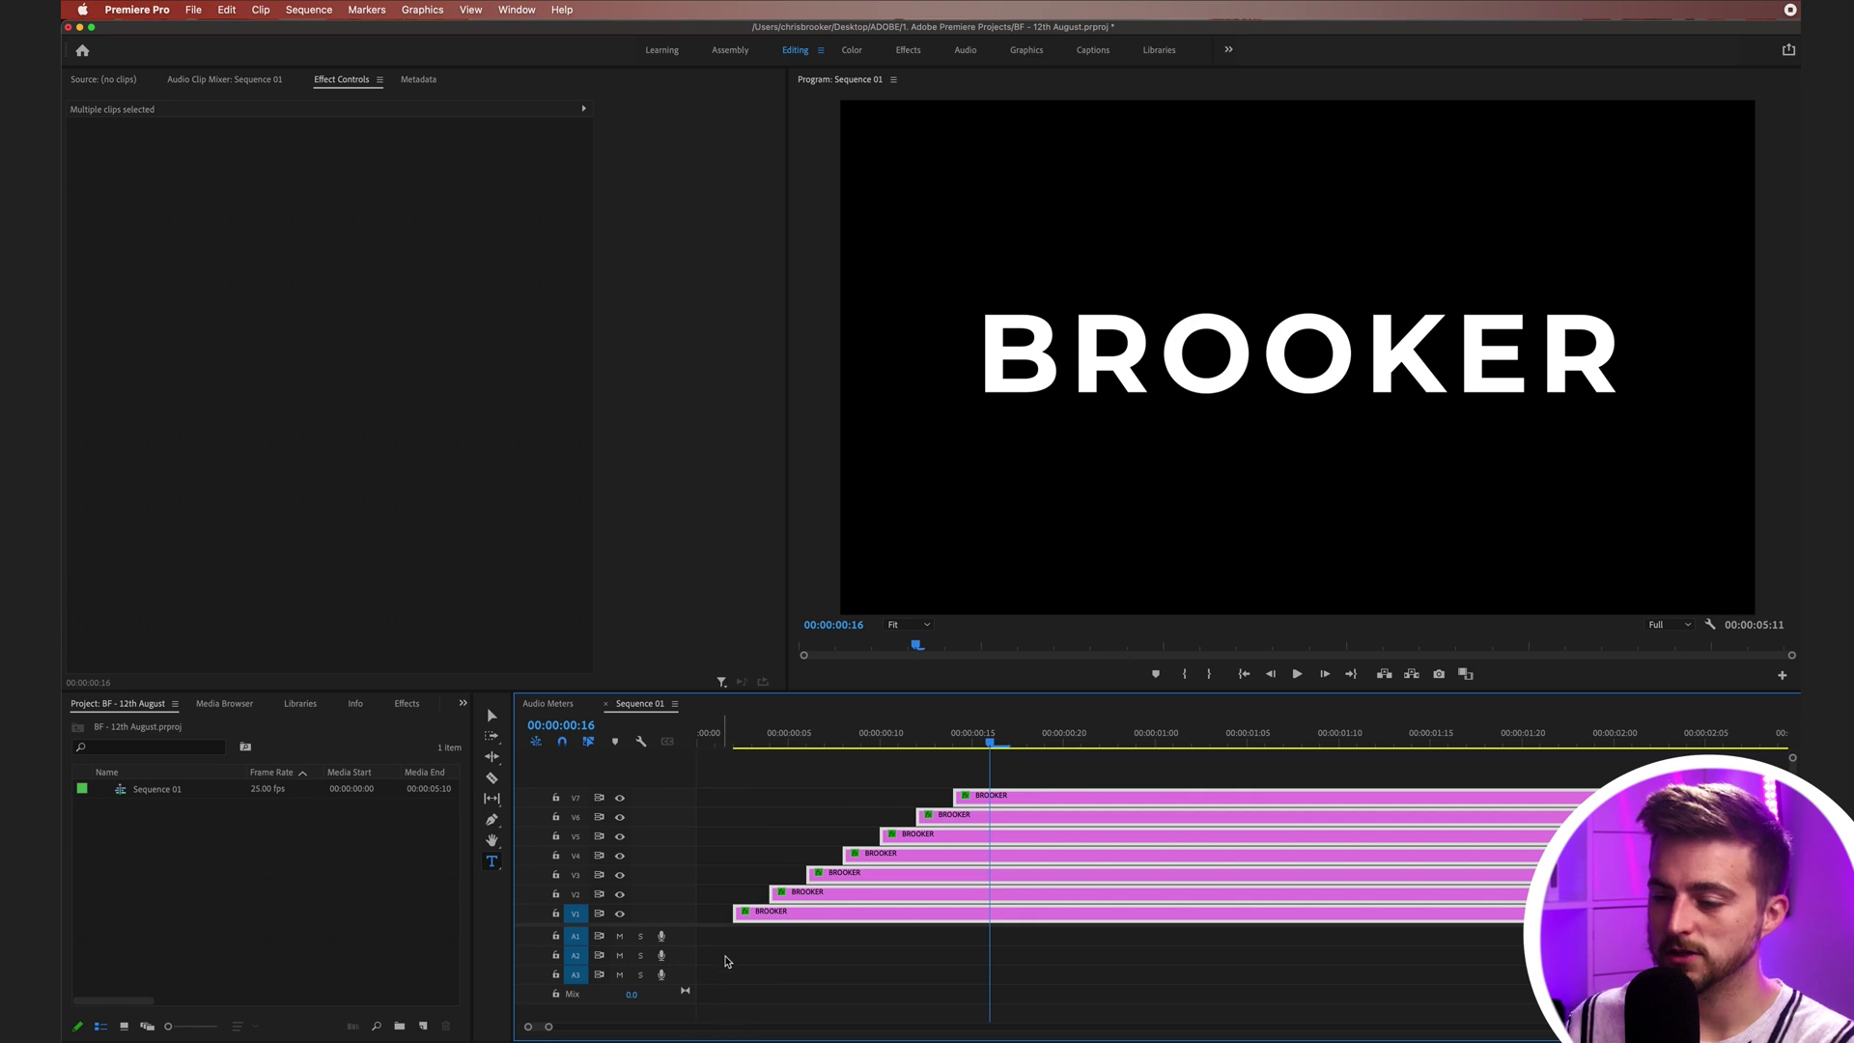
Select the V1–V5 letter layers and preview the BROOKER reveal from the start
left_click(732, 941)
left_click(758, 912)
left_click(793, 892)
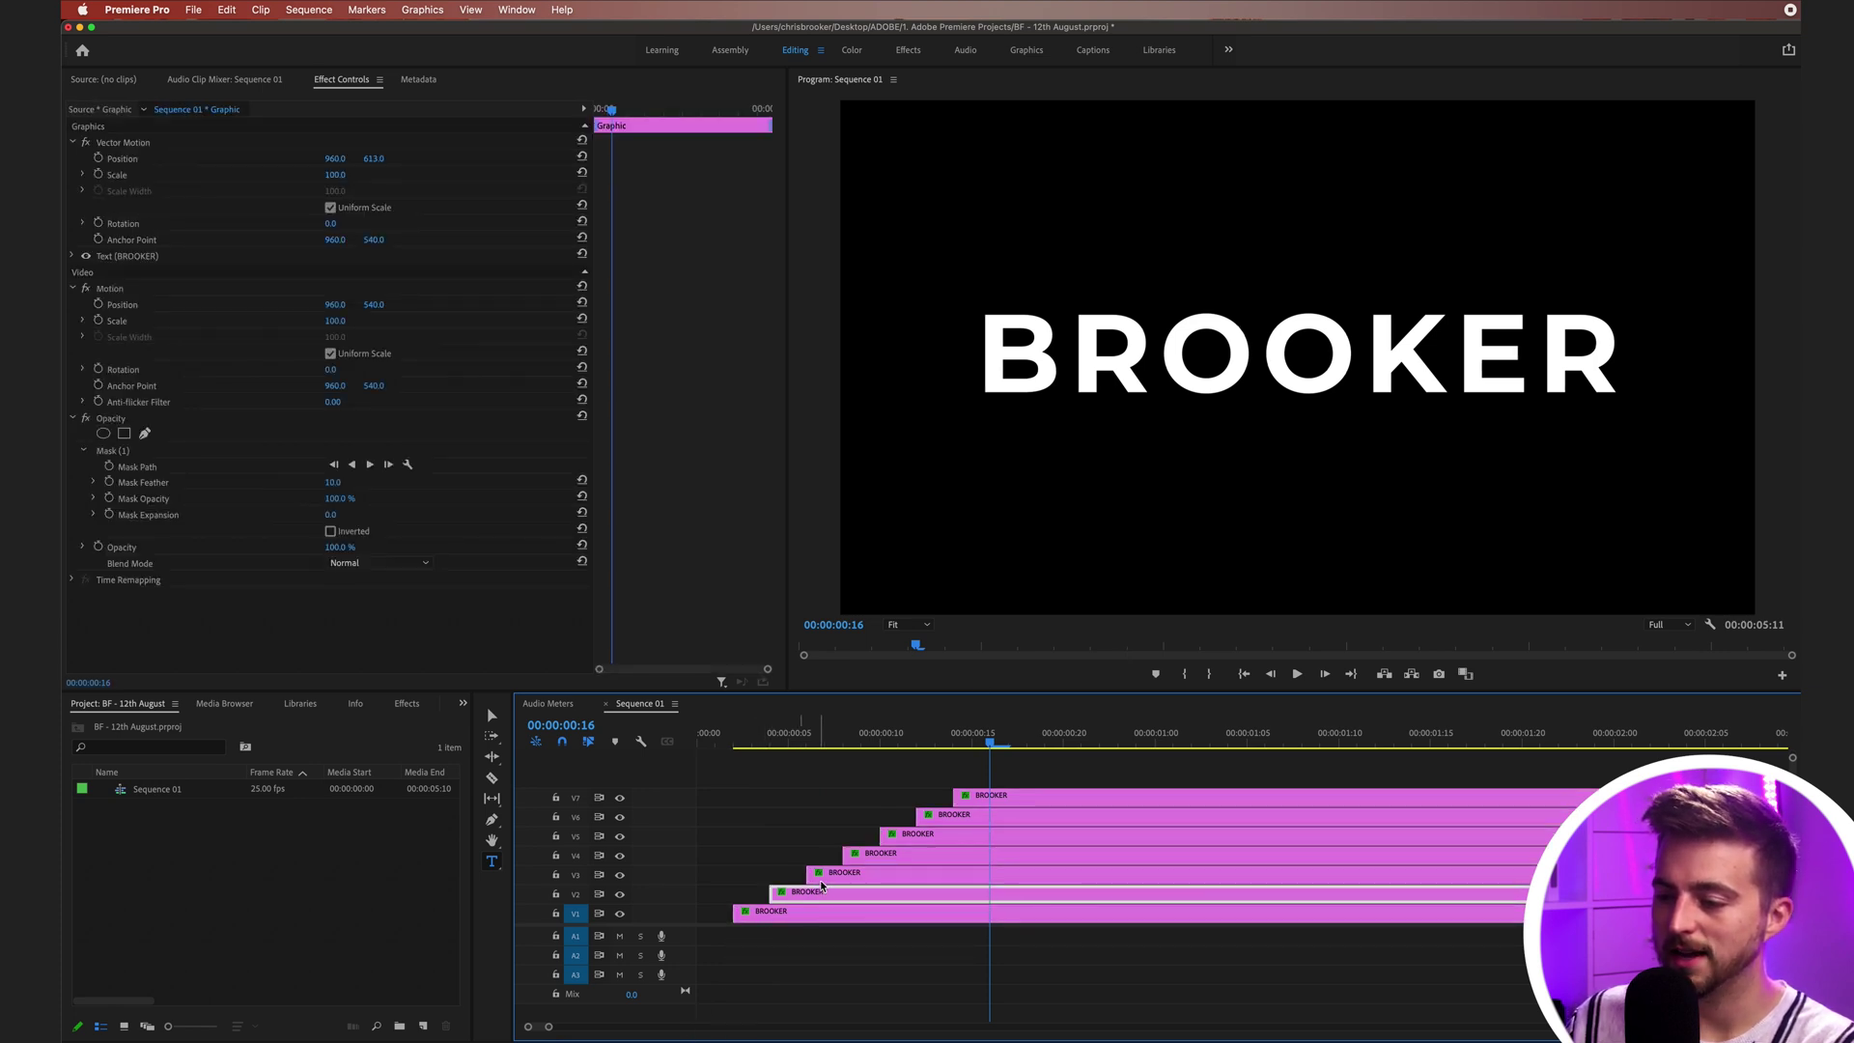
left_click(832, 873)
left_click(873, 856)
left_click(928, 835)
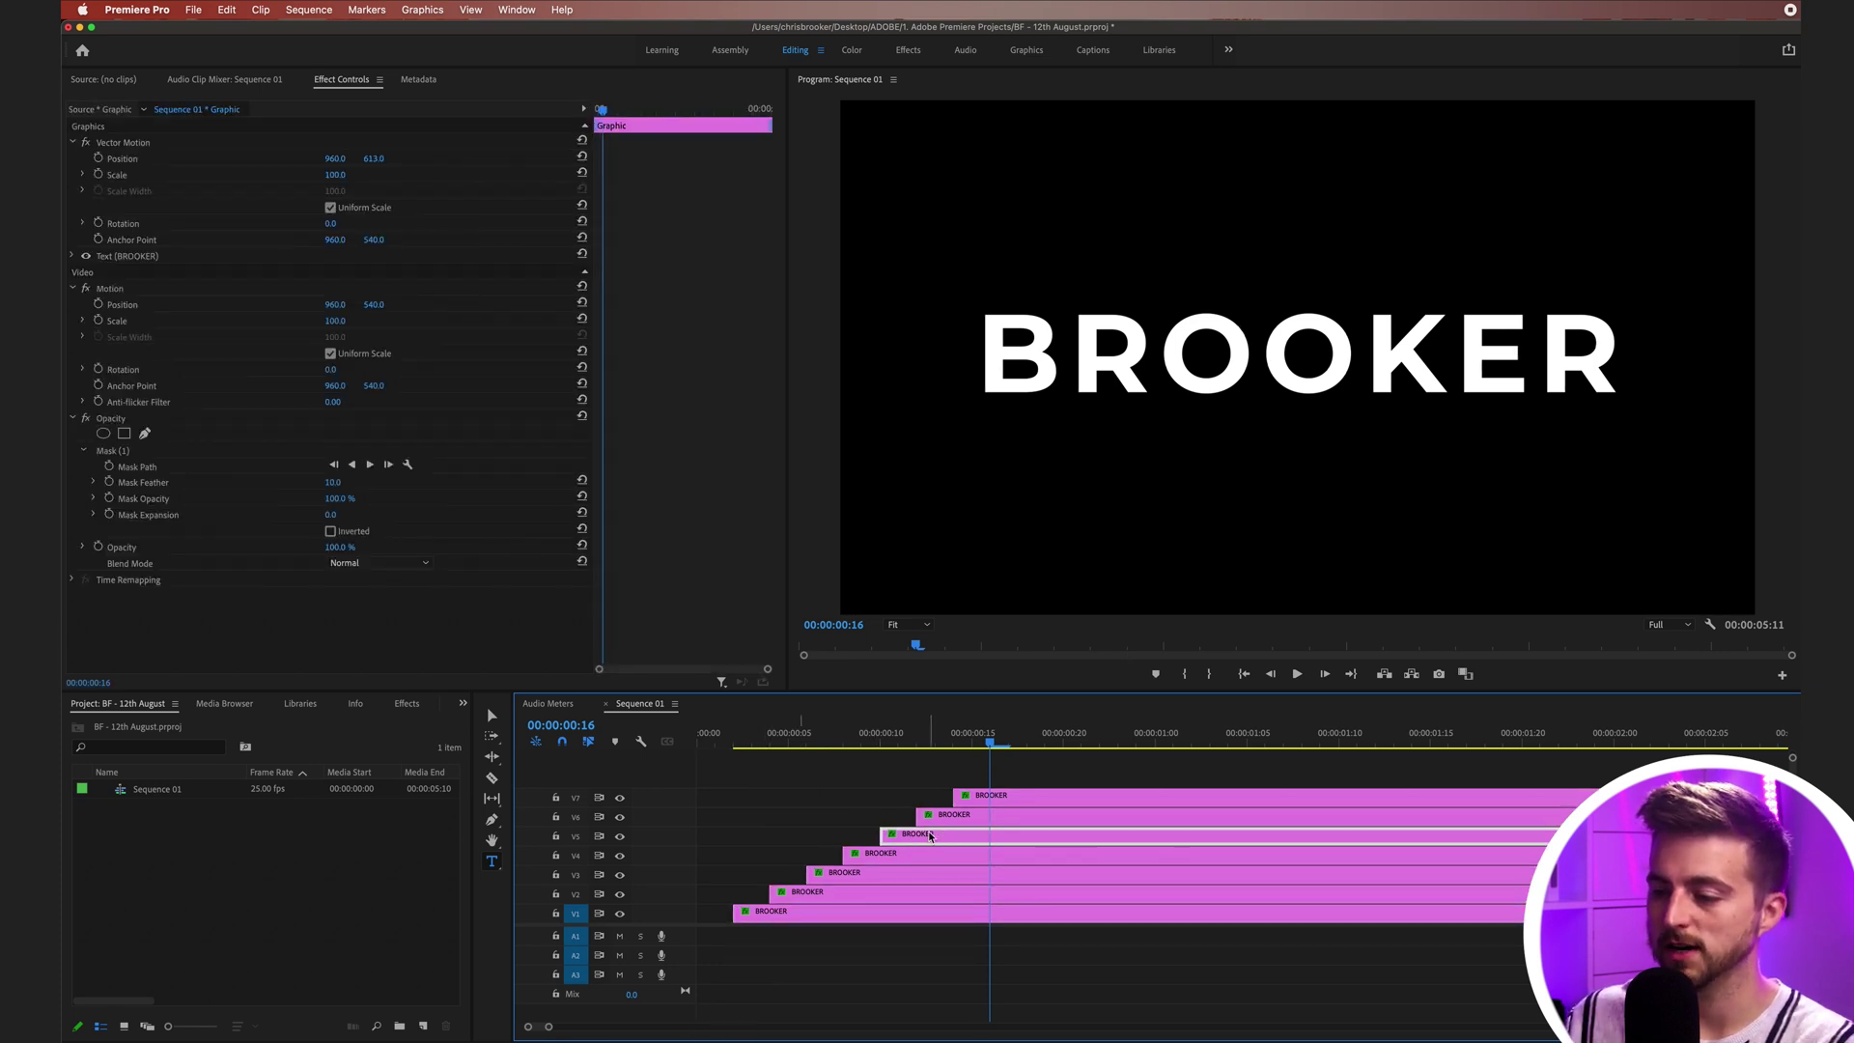
left_click_drag(974, 739, 579, 791)
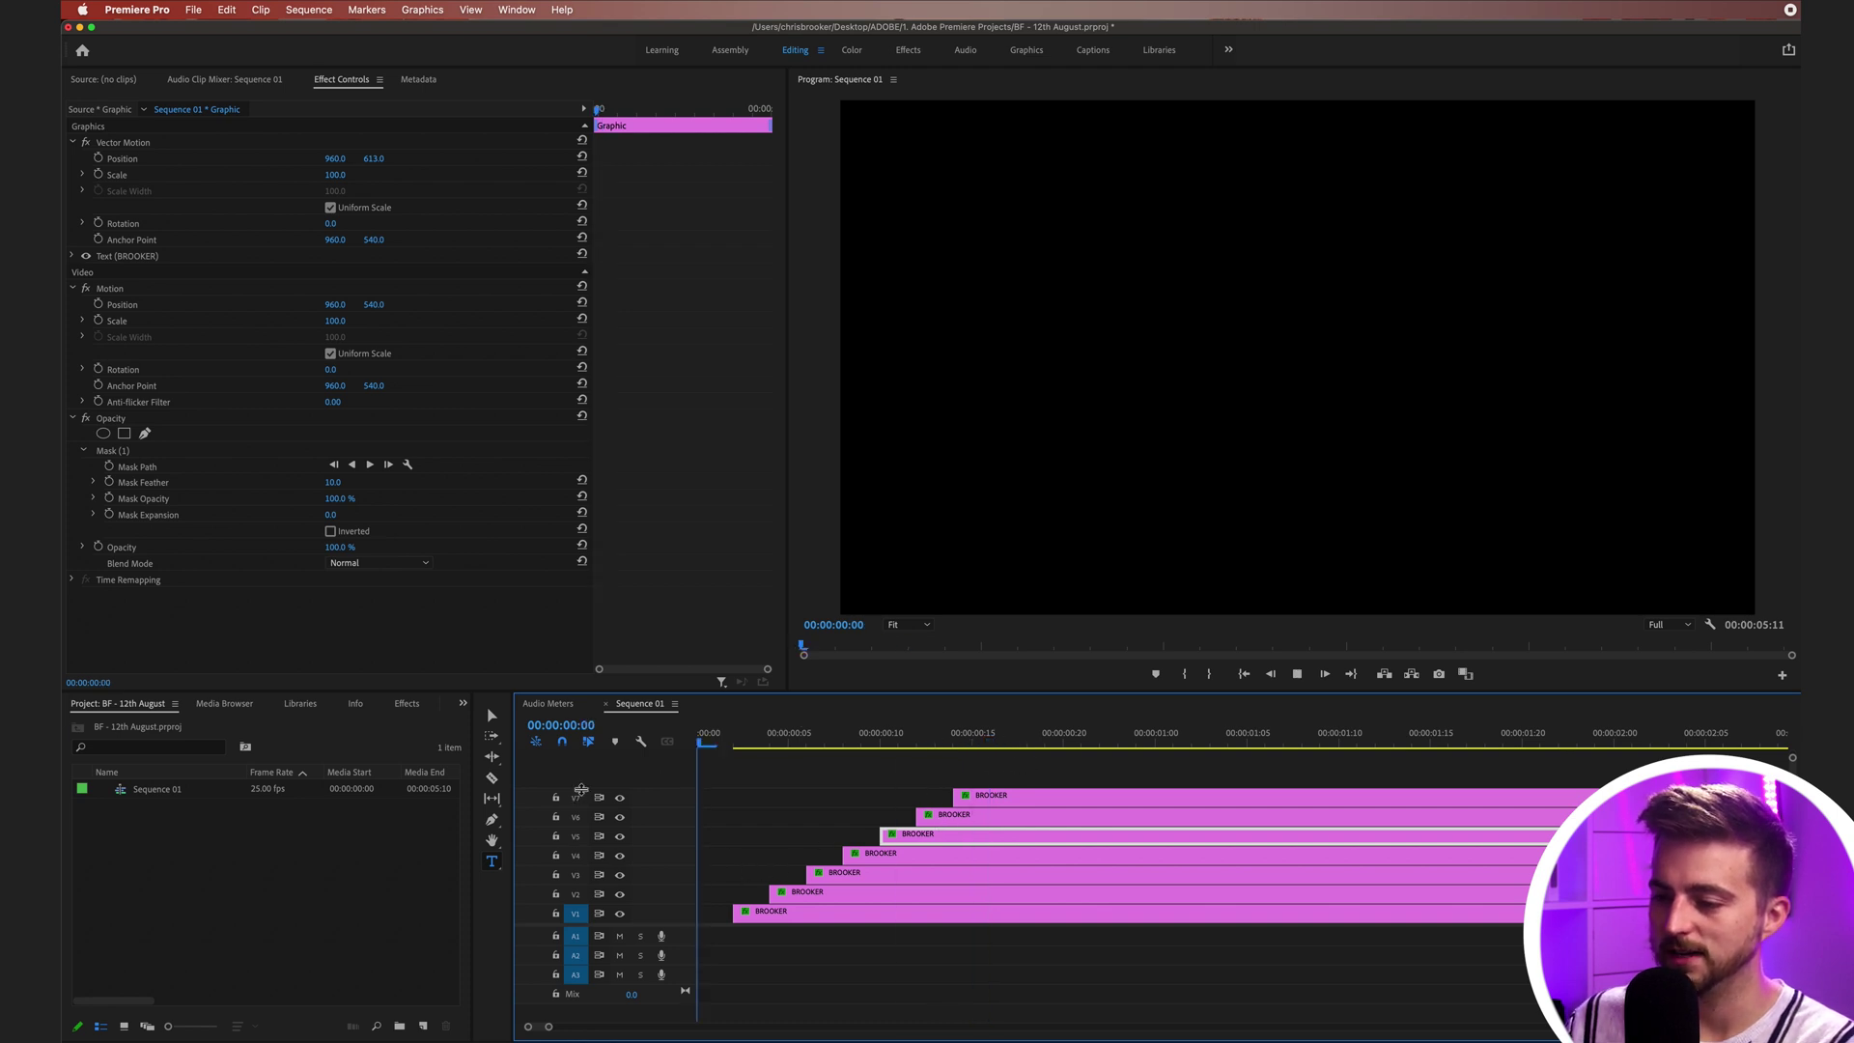
key("space")
left_click_drag(915, 741, 143, 754)
key("space")
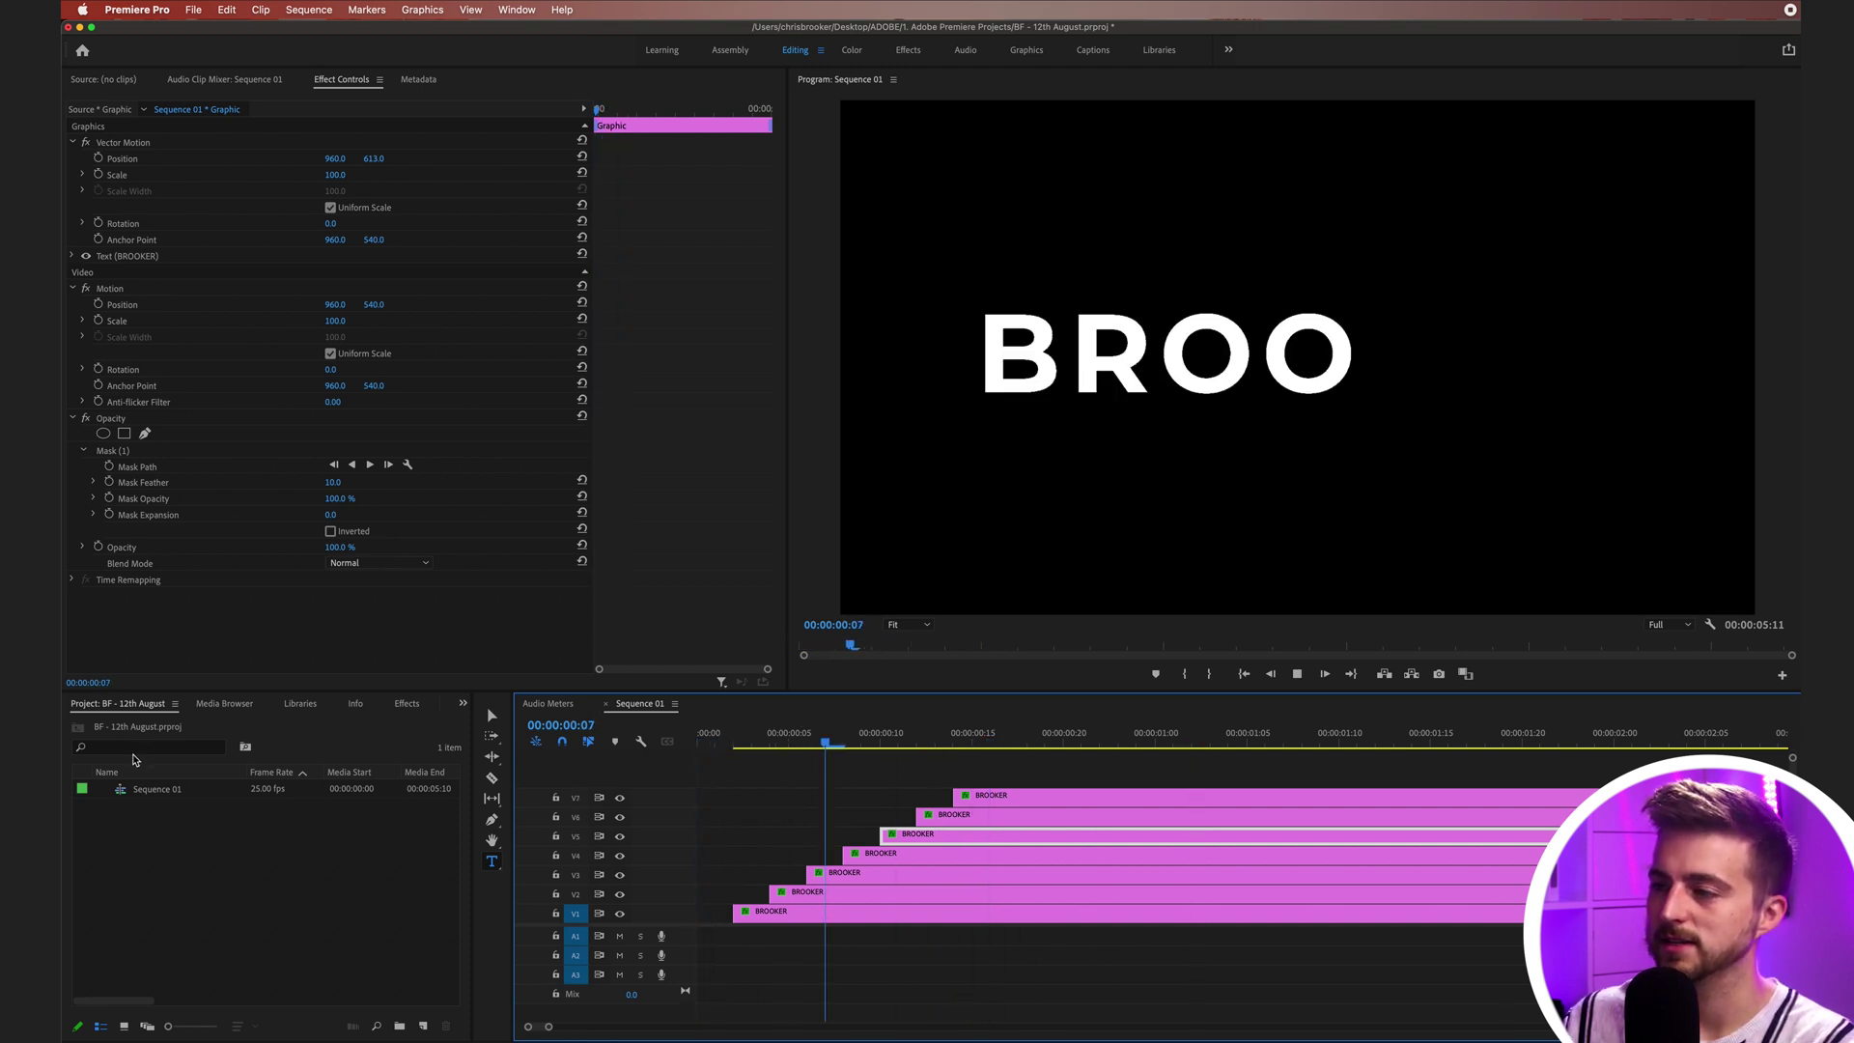
key("space")
Move the V3–V5 layers earlier, undo the last move, replay and fit the timeline view
left_click_drag(866, 879, 757, 877)
mouse_move(898, 858)
left_mouse_down()
mouse_move(788, 859)
mouse_move(884, 836)
left_mouse_up()
key("super+z")
key("super+z")
key("super+z")
key("super+z")
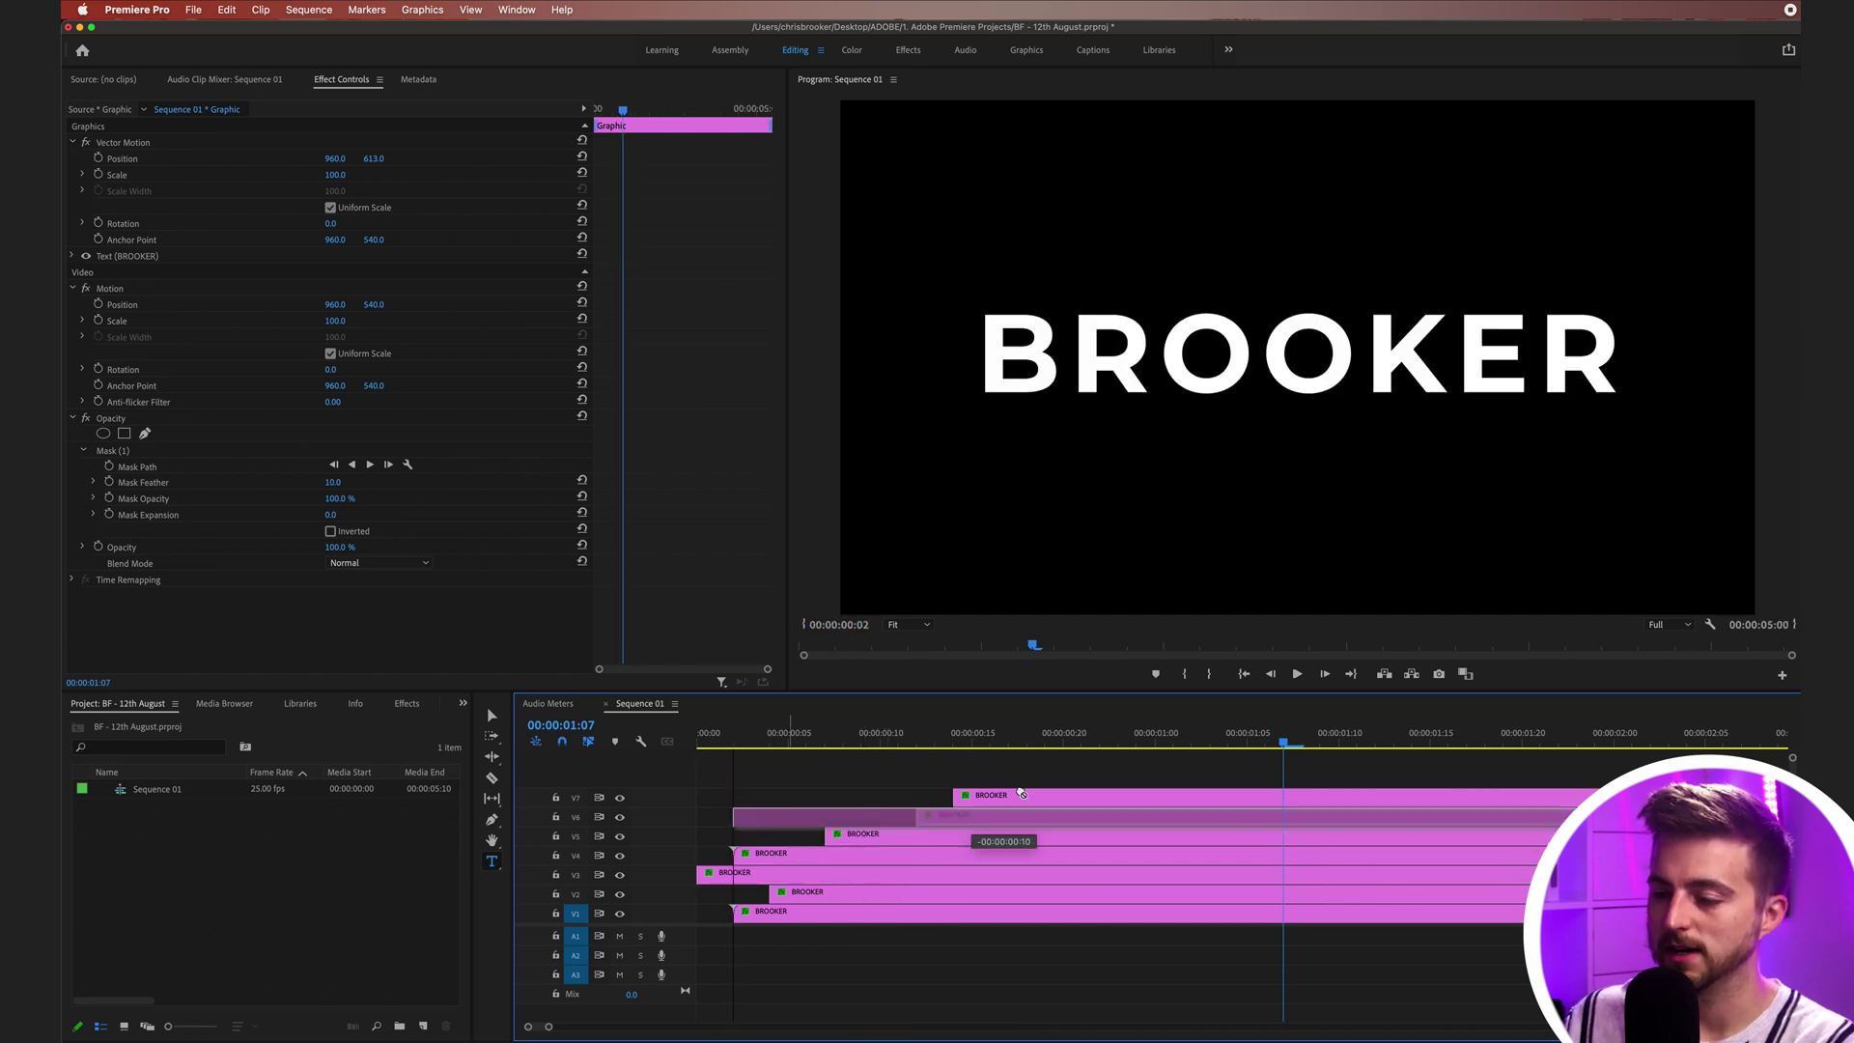
key("Home")
key("space")
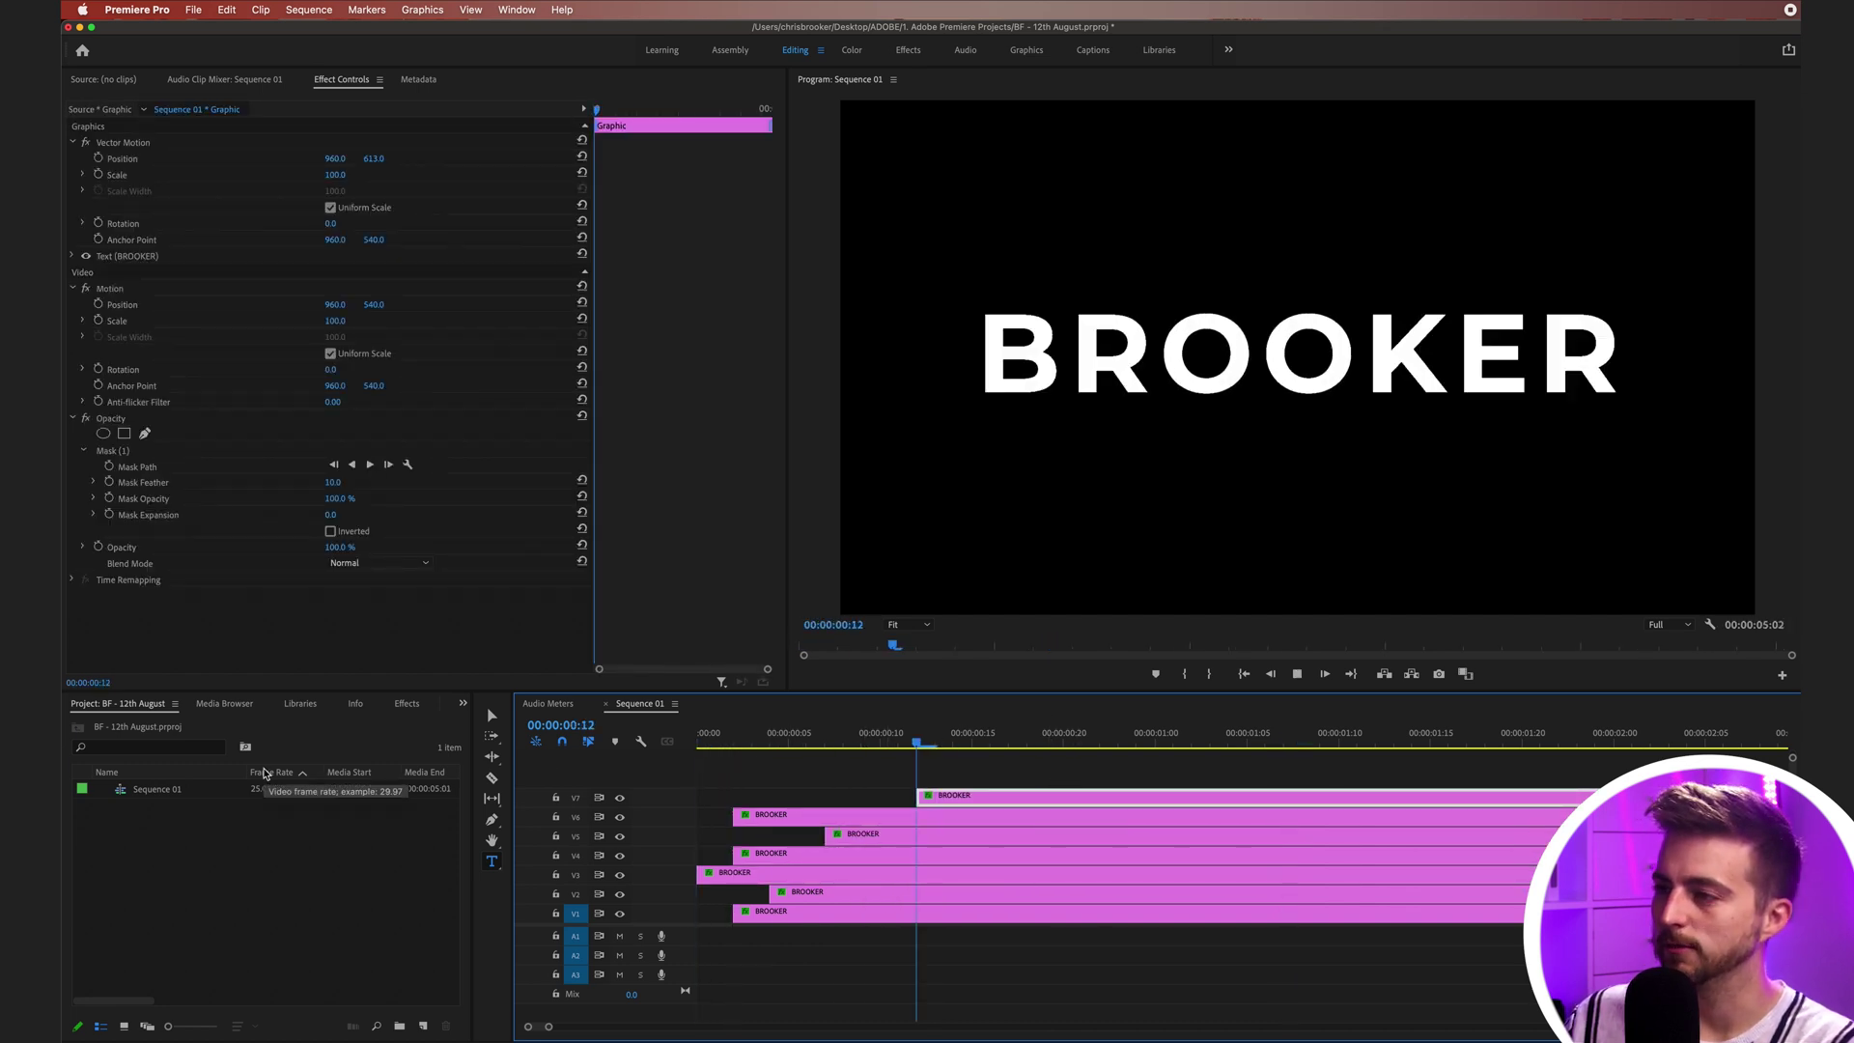
key("space")
key("Home")
key("space")
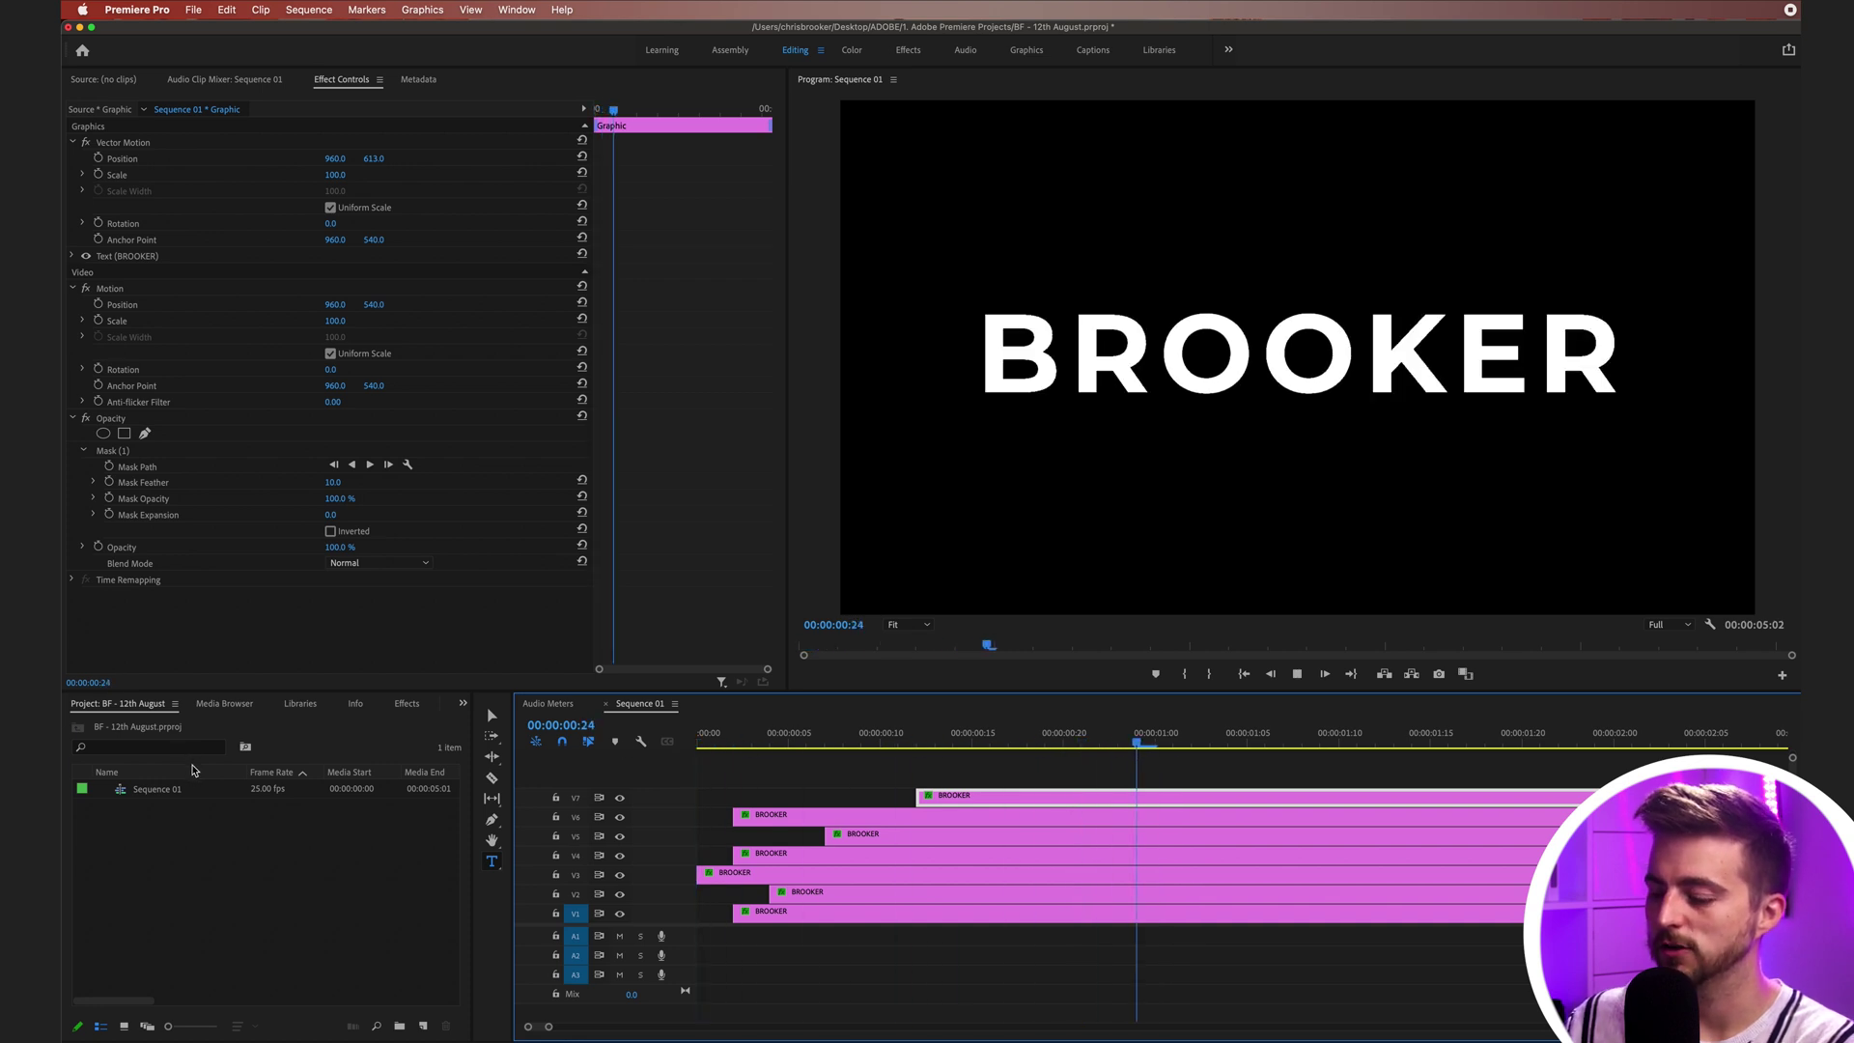
key("space")
key("minus")
key("minus")
key("minus")
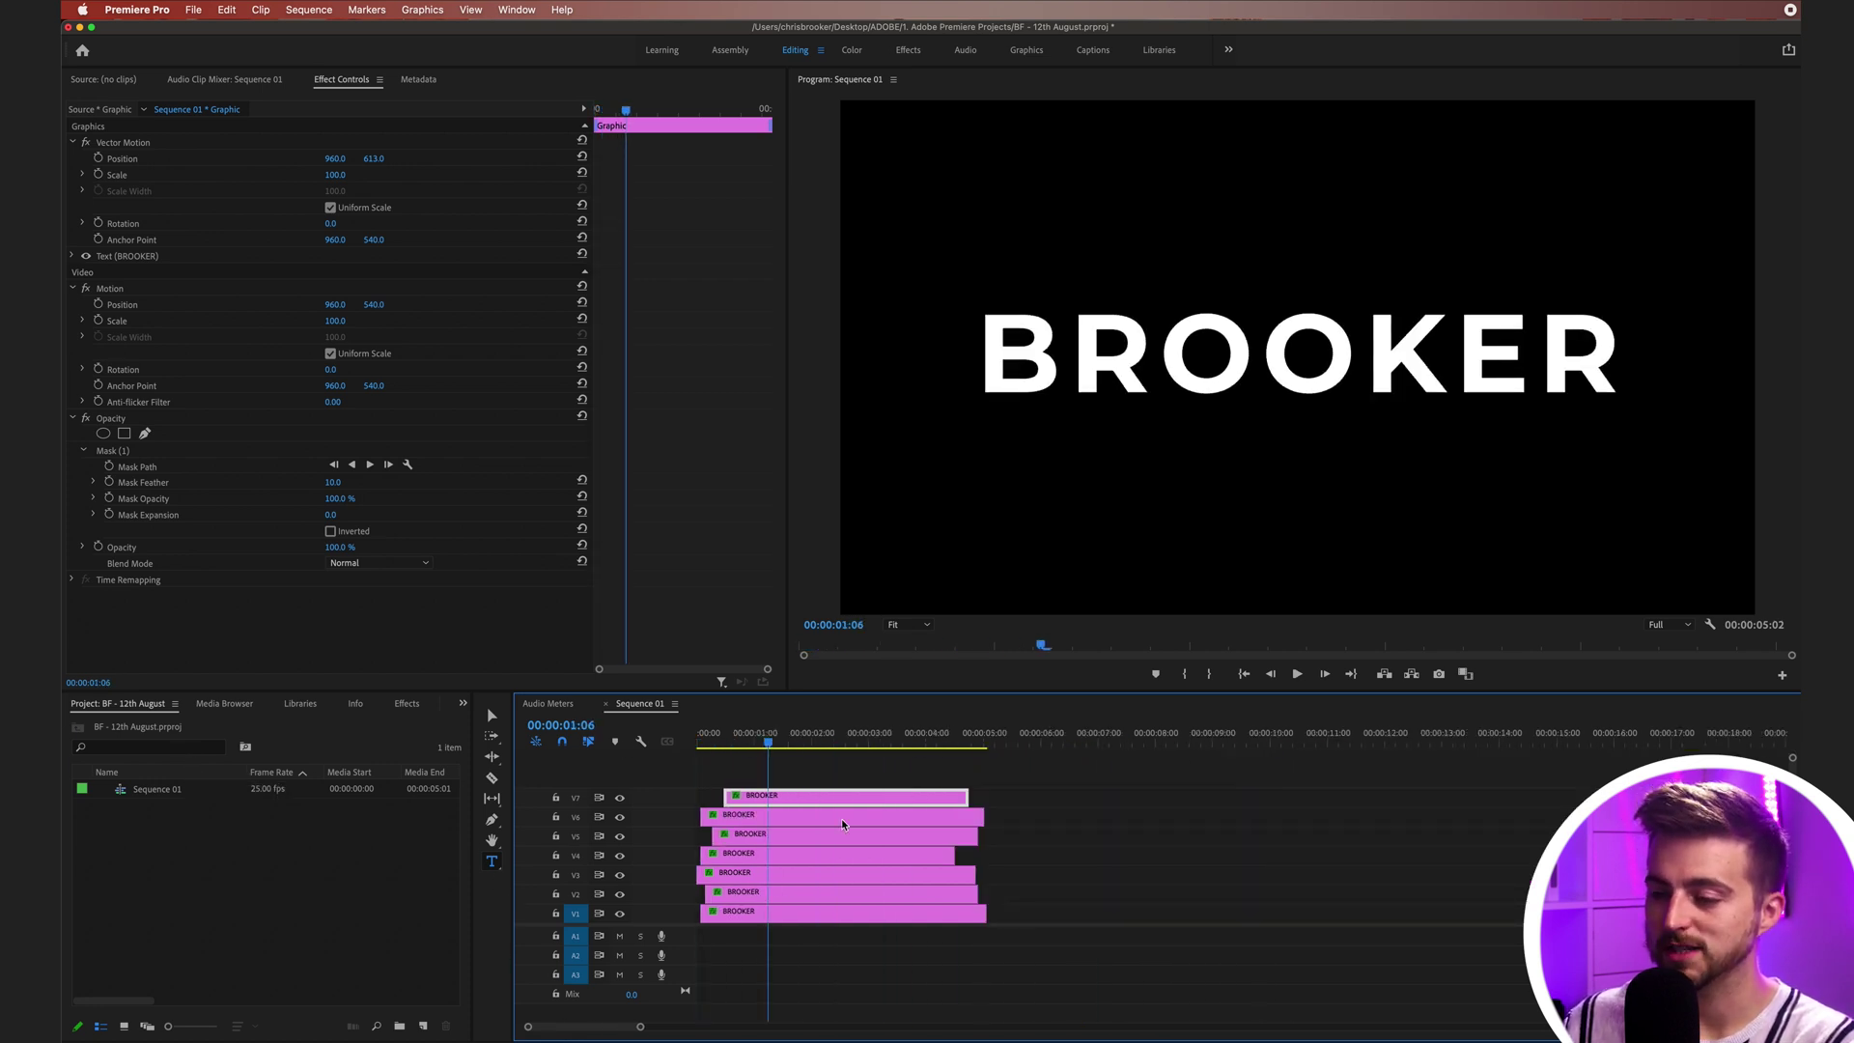
Extend the V4 clip's out-point a few frames so the letters drop away one by one
left_click(939, 738)
key("equal")
key("equal")
key("space")
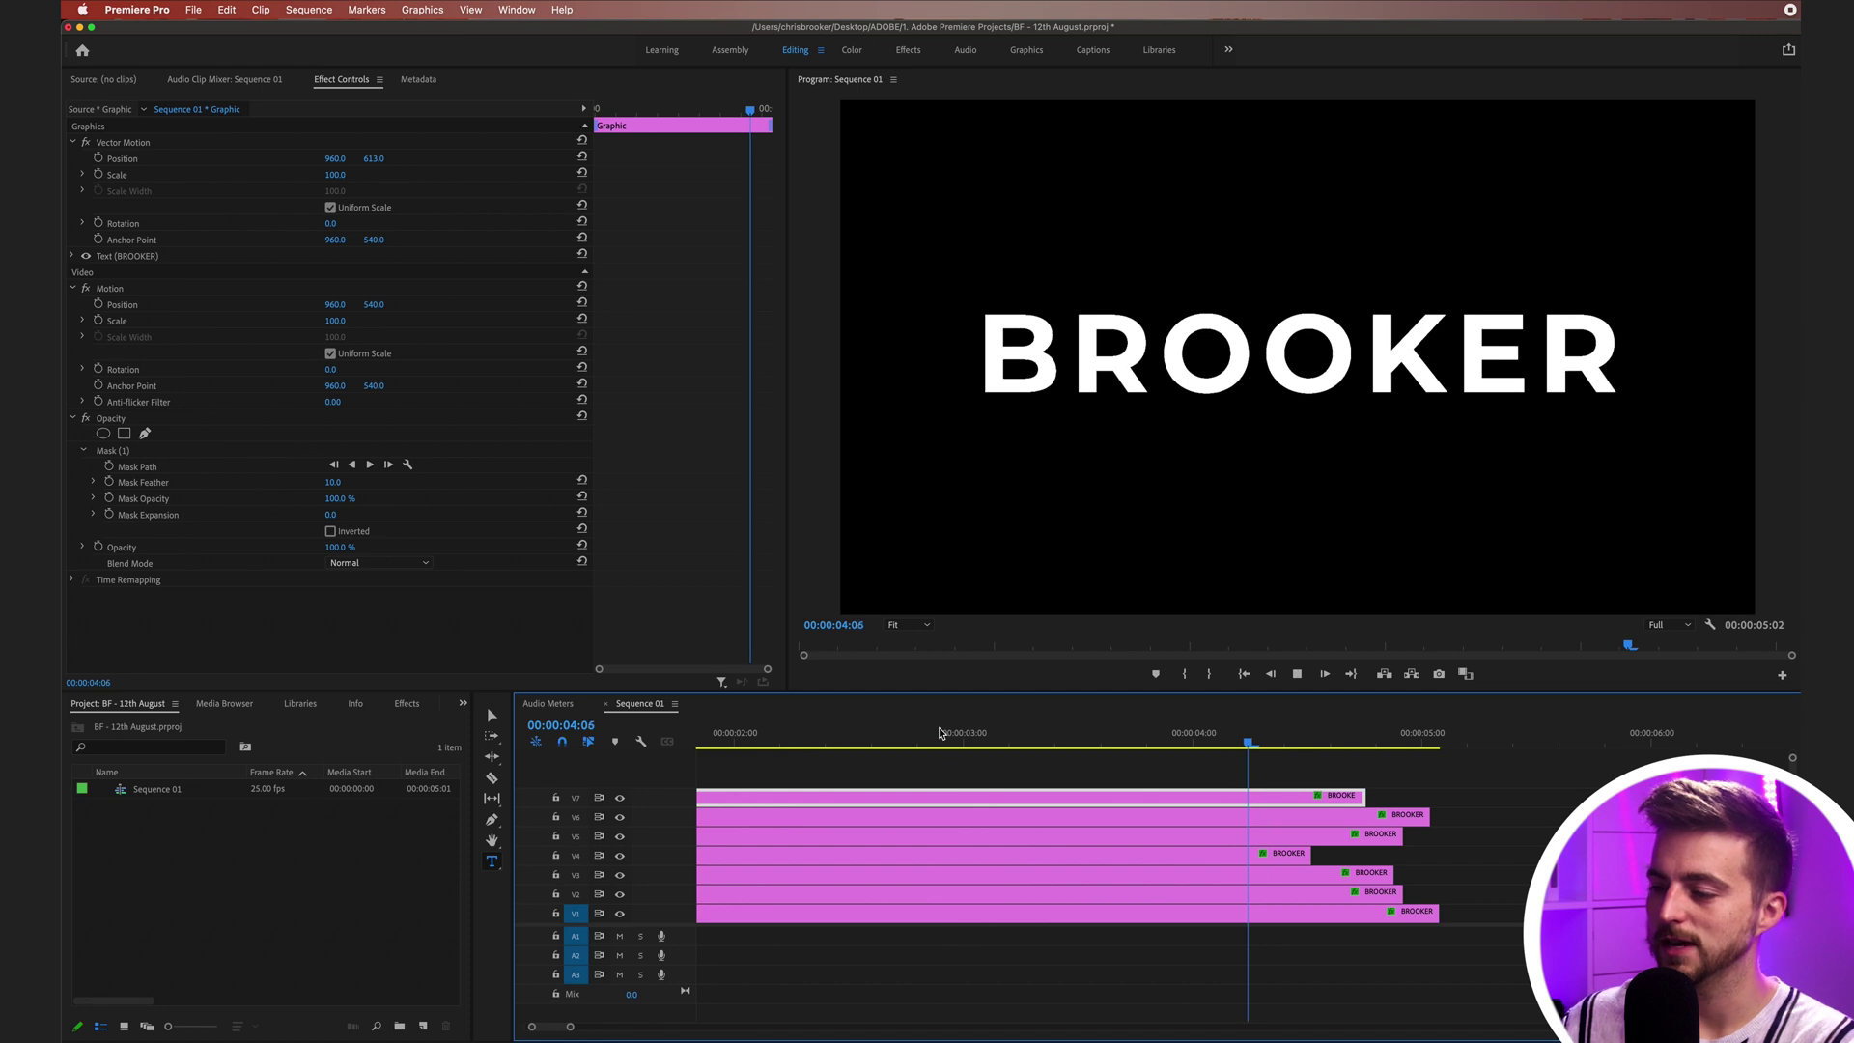
key("space")
left_click(1316, 739)
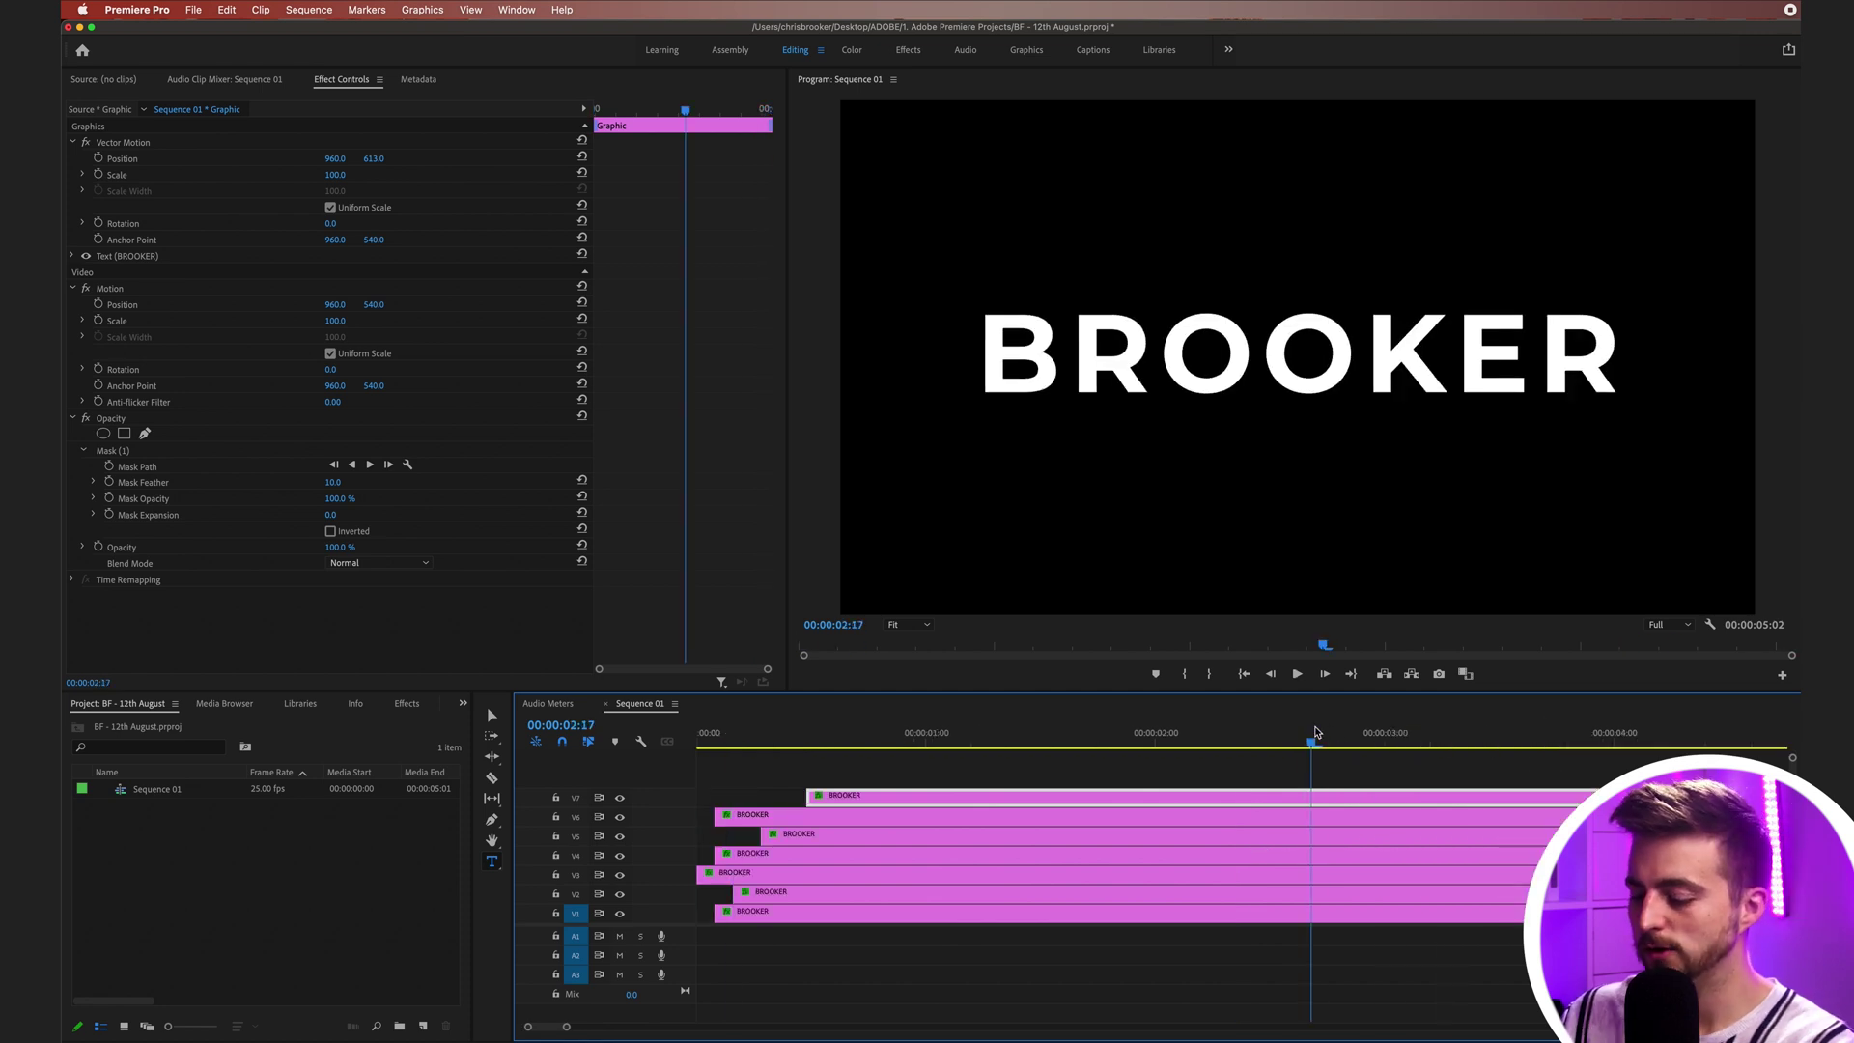
key("minus")
left_click(1195, 738)
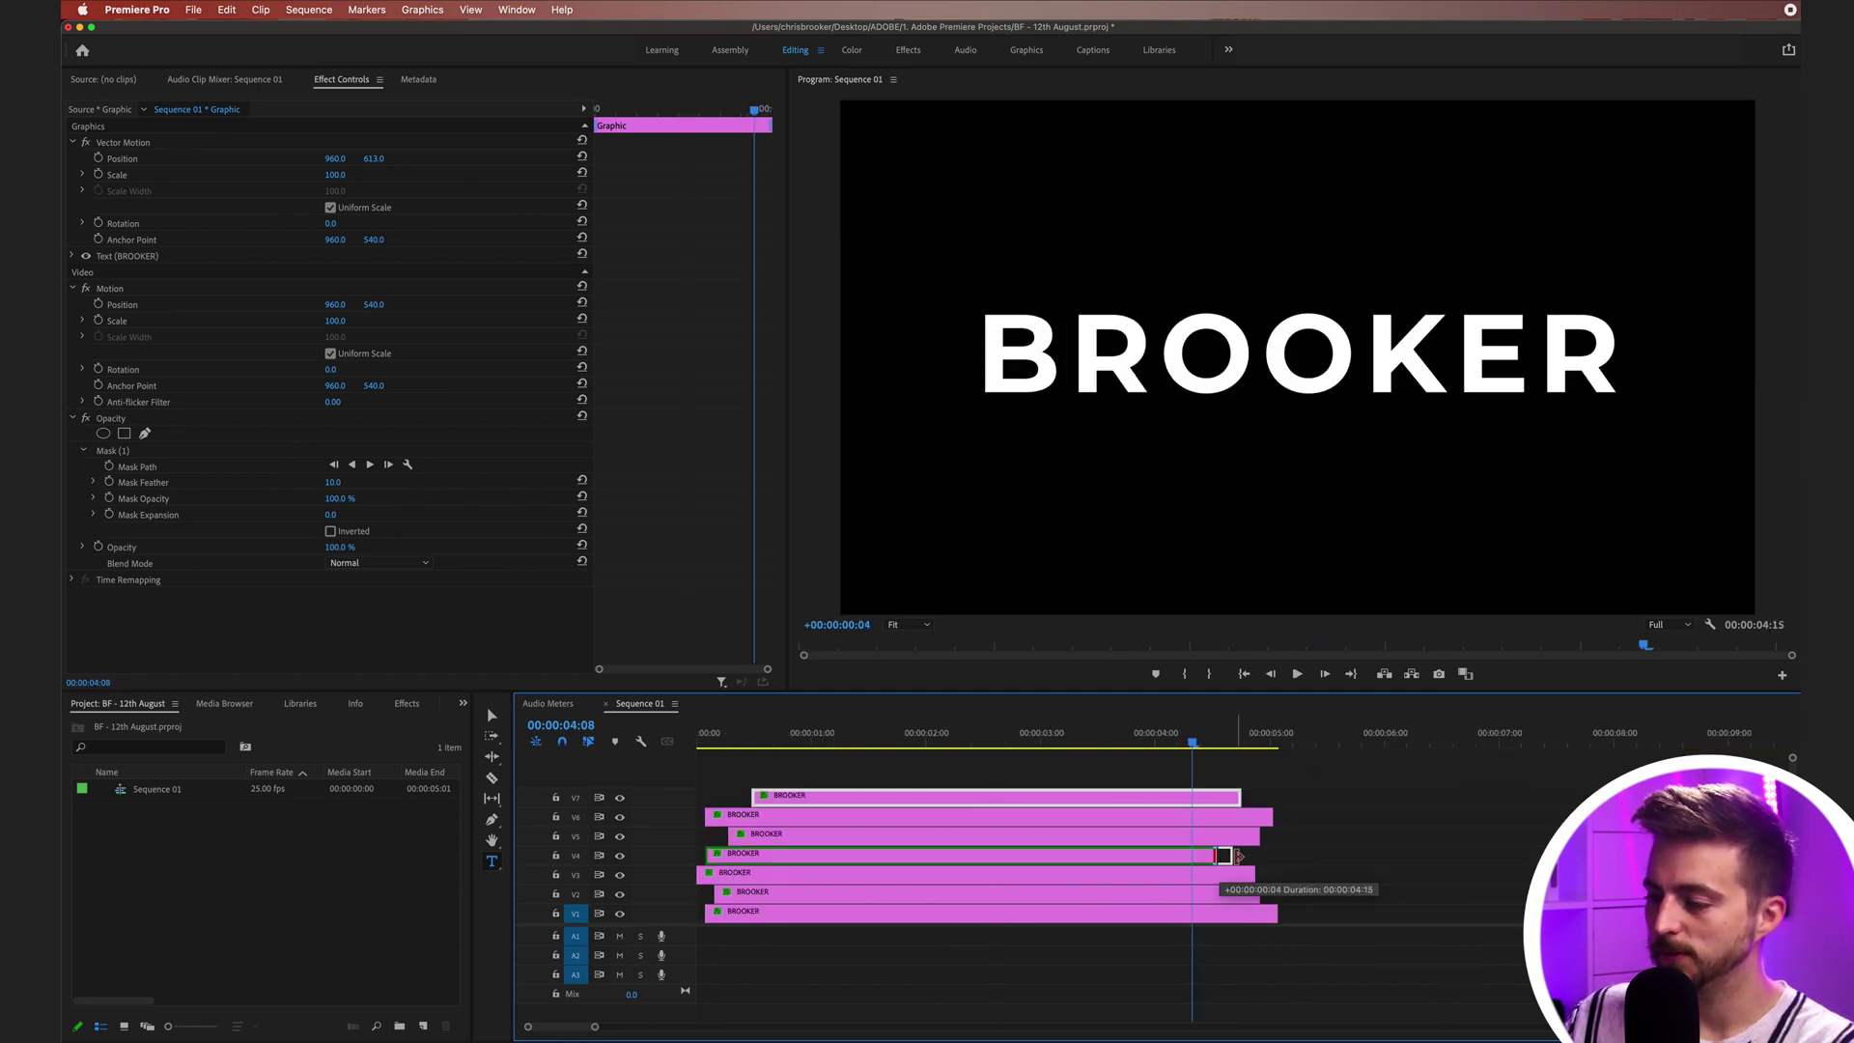
left_click_drag(1224, 856, 1233, 857)
key("space")
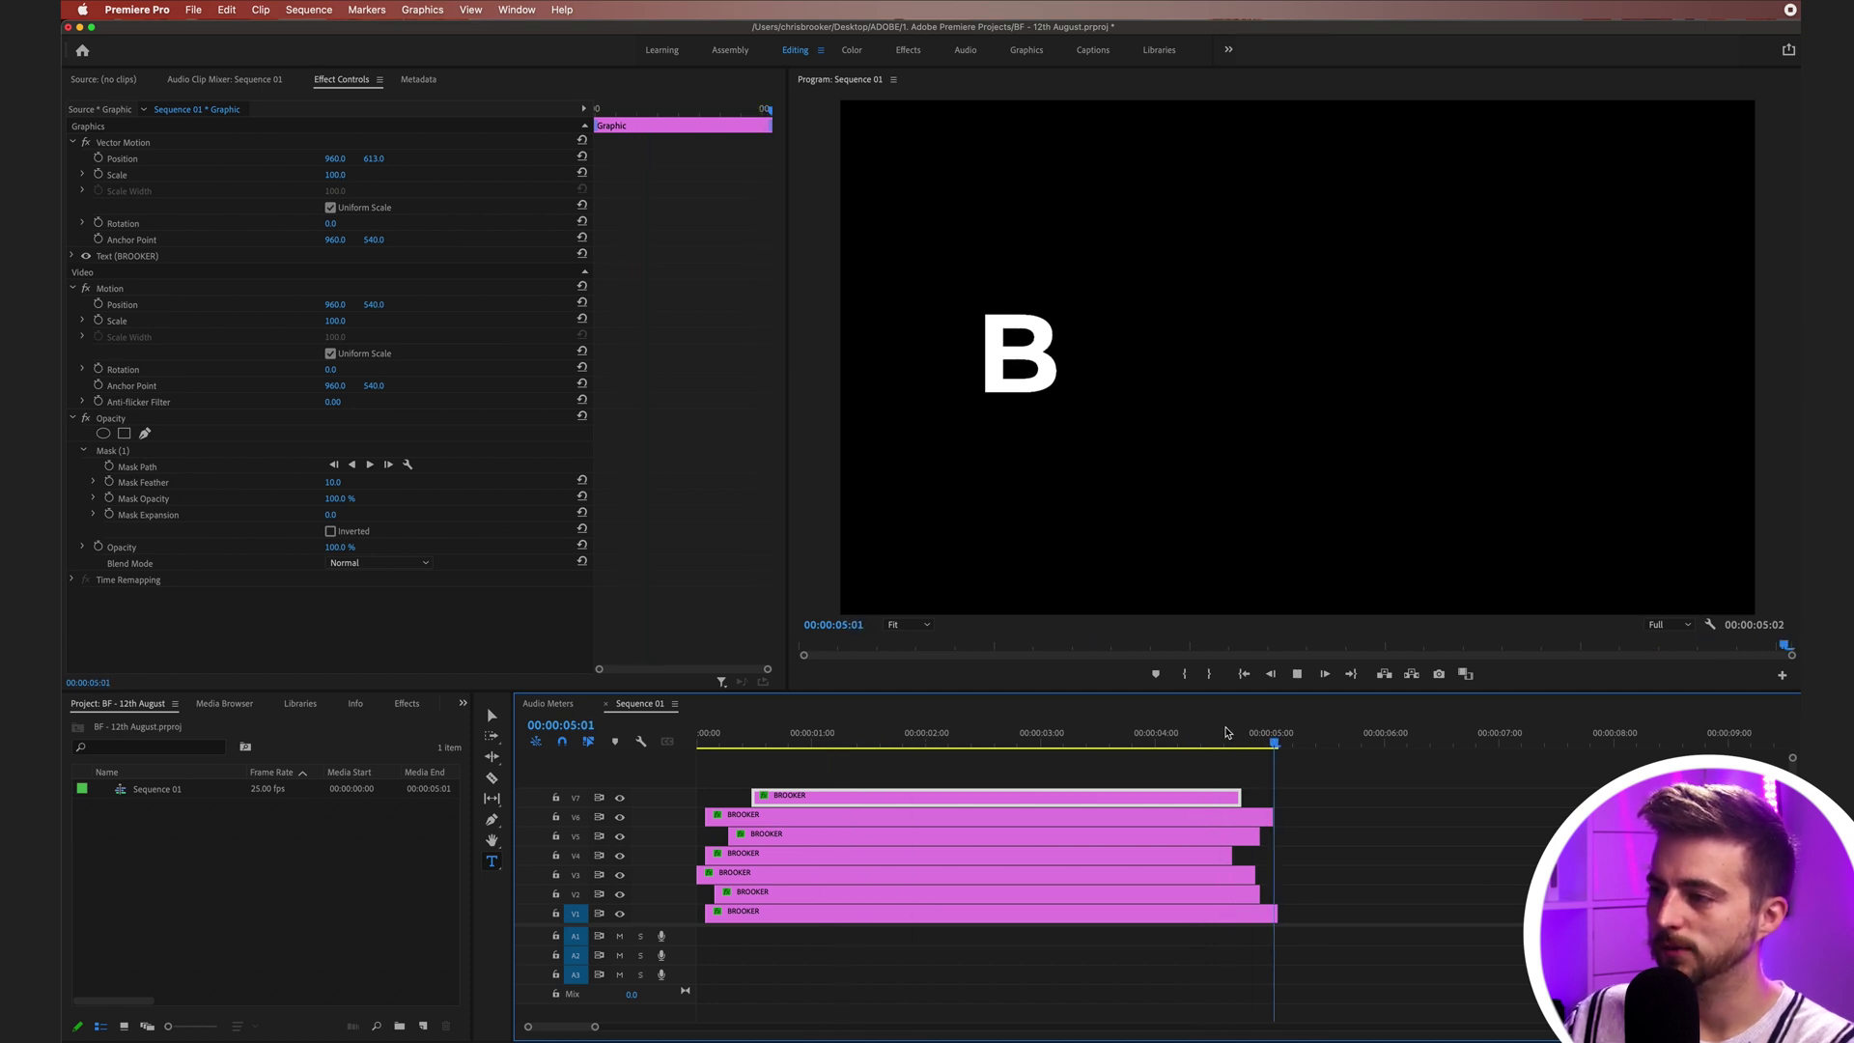
key("space")
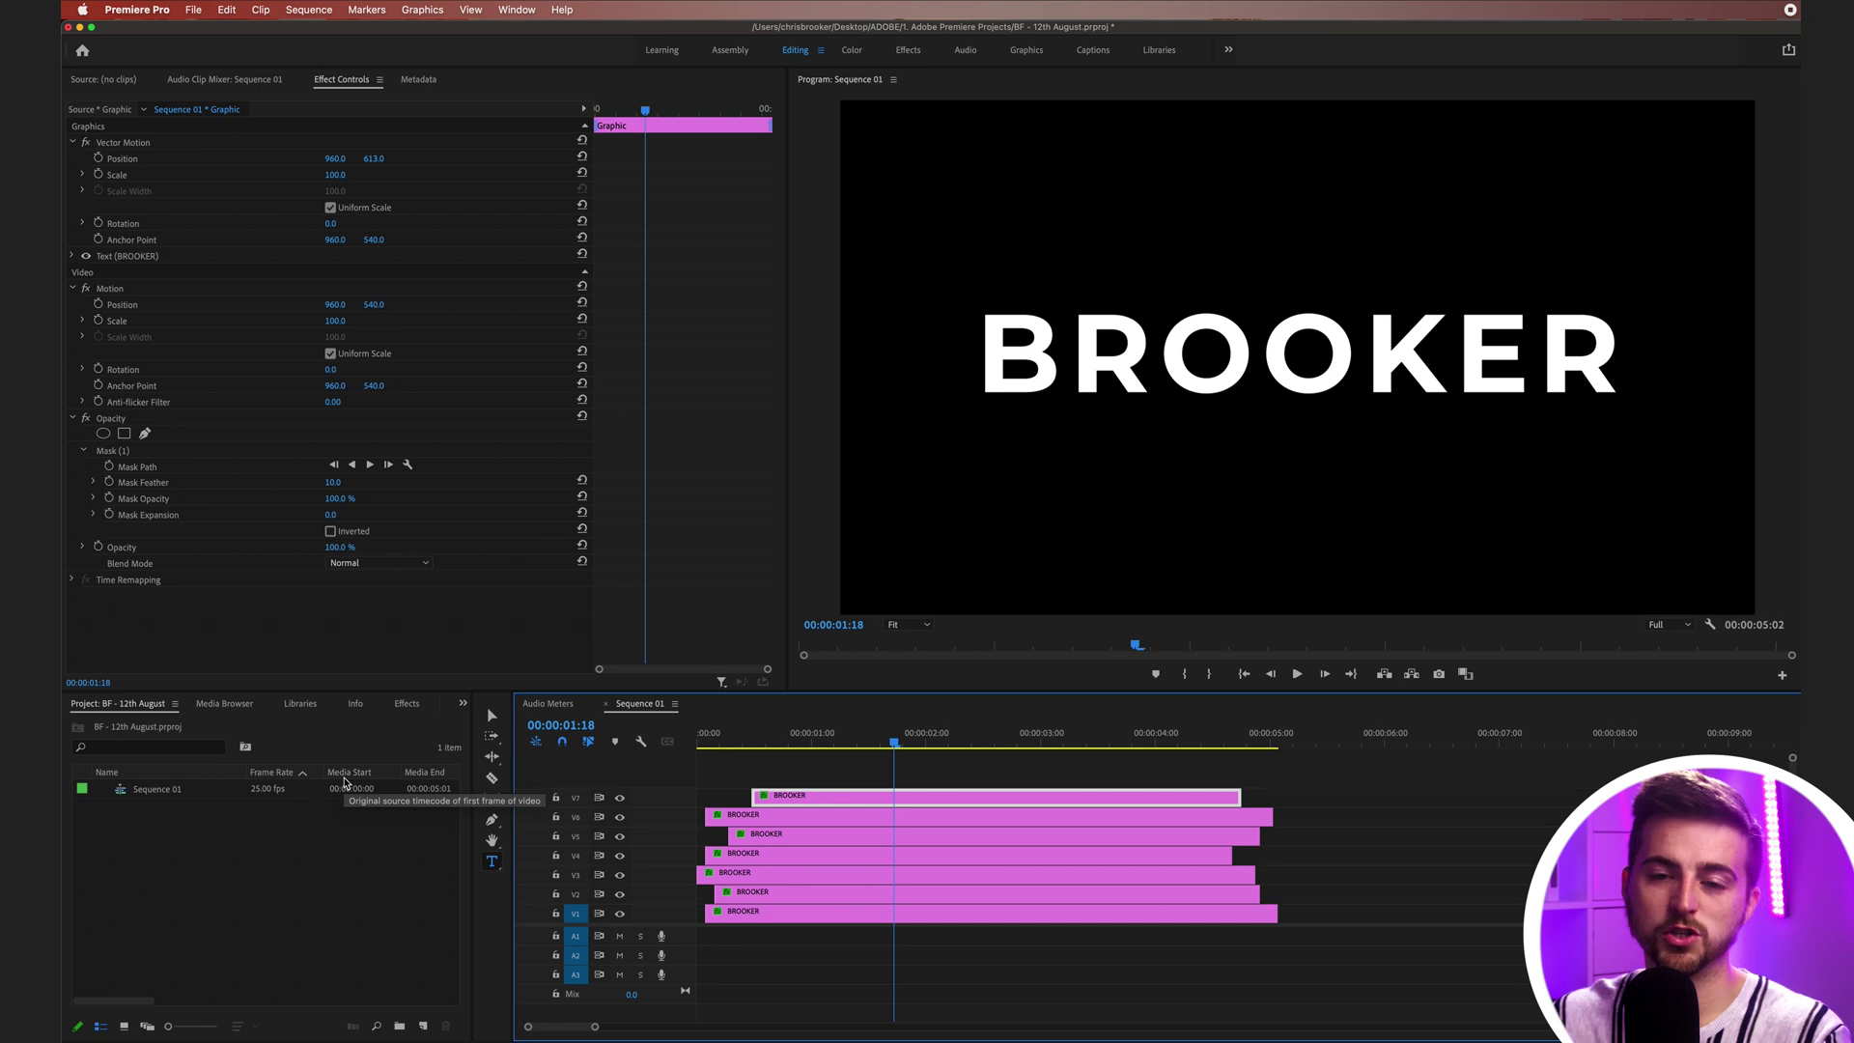
key("=")
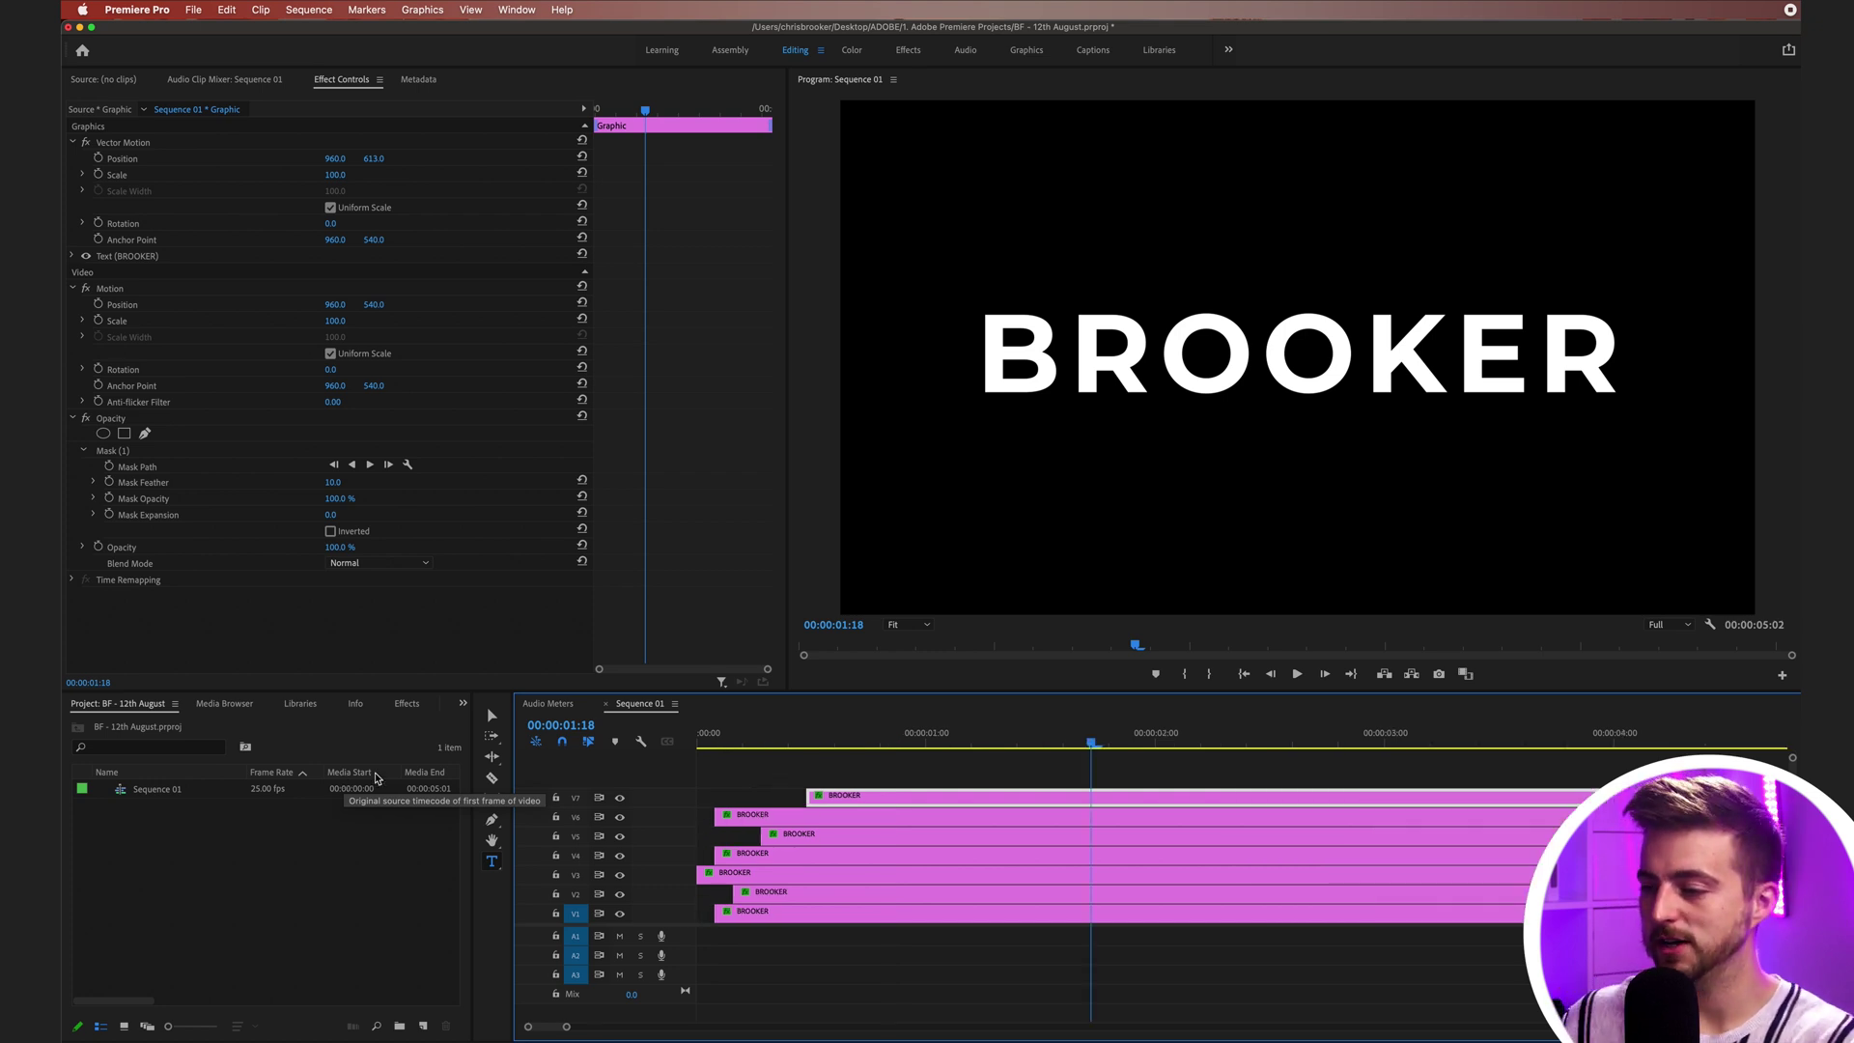
Razor-cut the V7, V6, V1 and V5 letter clips at staggered points near 00:00:02:08
left_click_drag(1131, 749, 1228, 741)
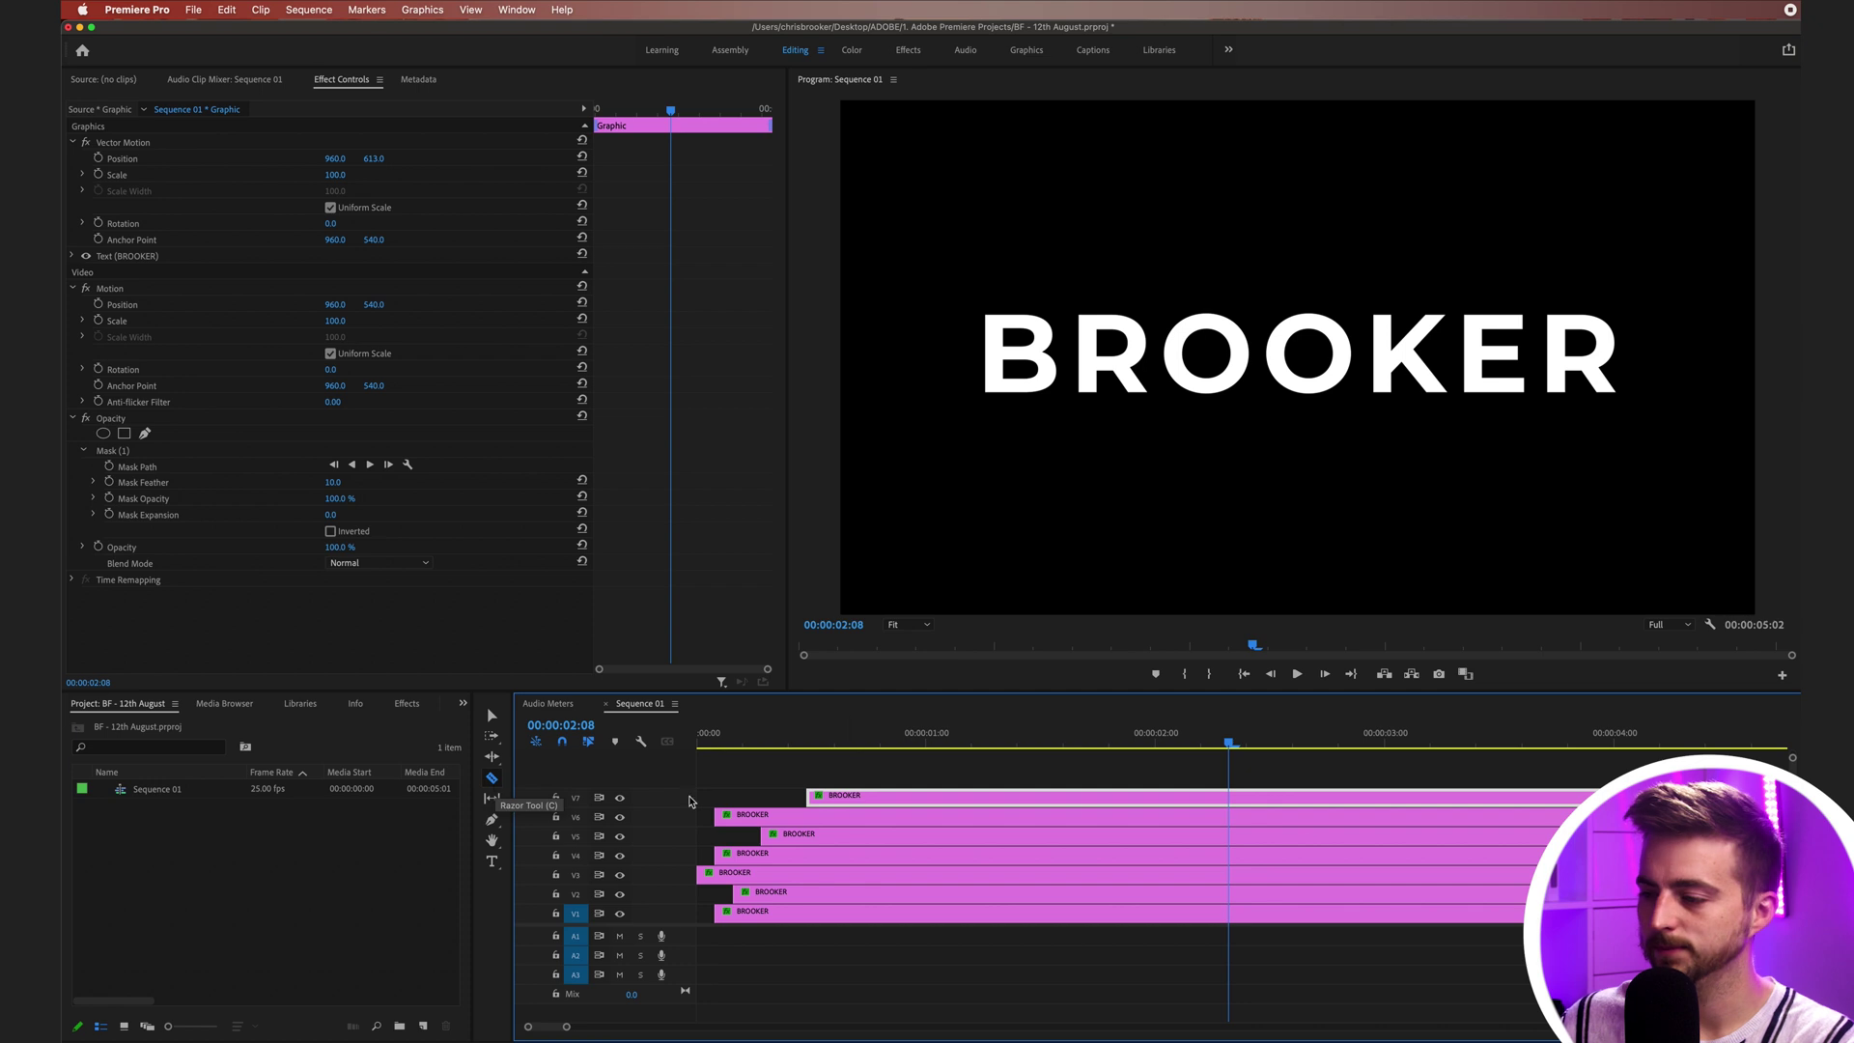
left_click(1240, 797)
left_click(1249, 816)
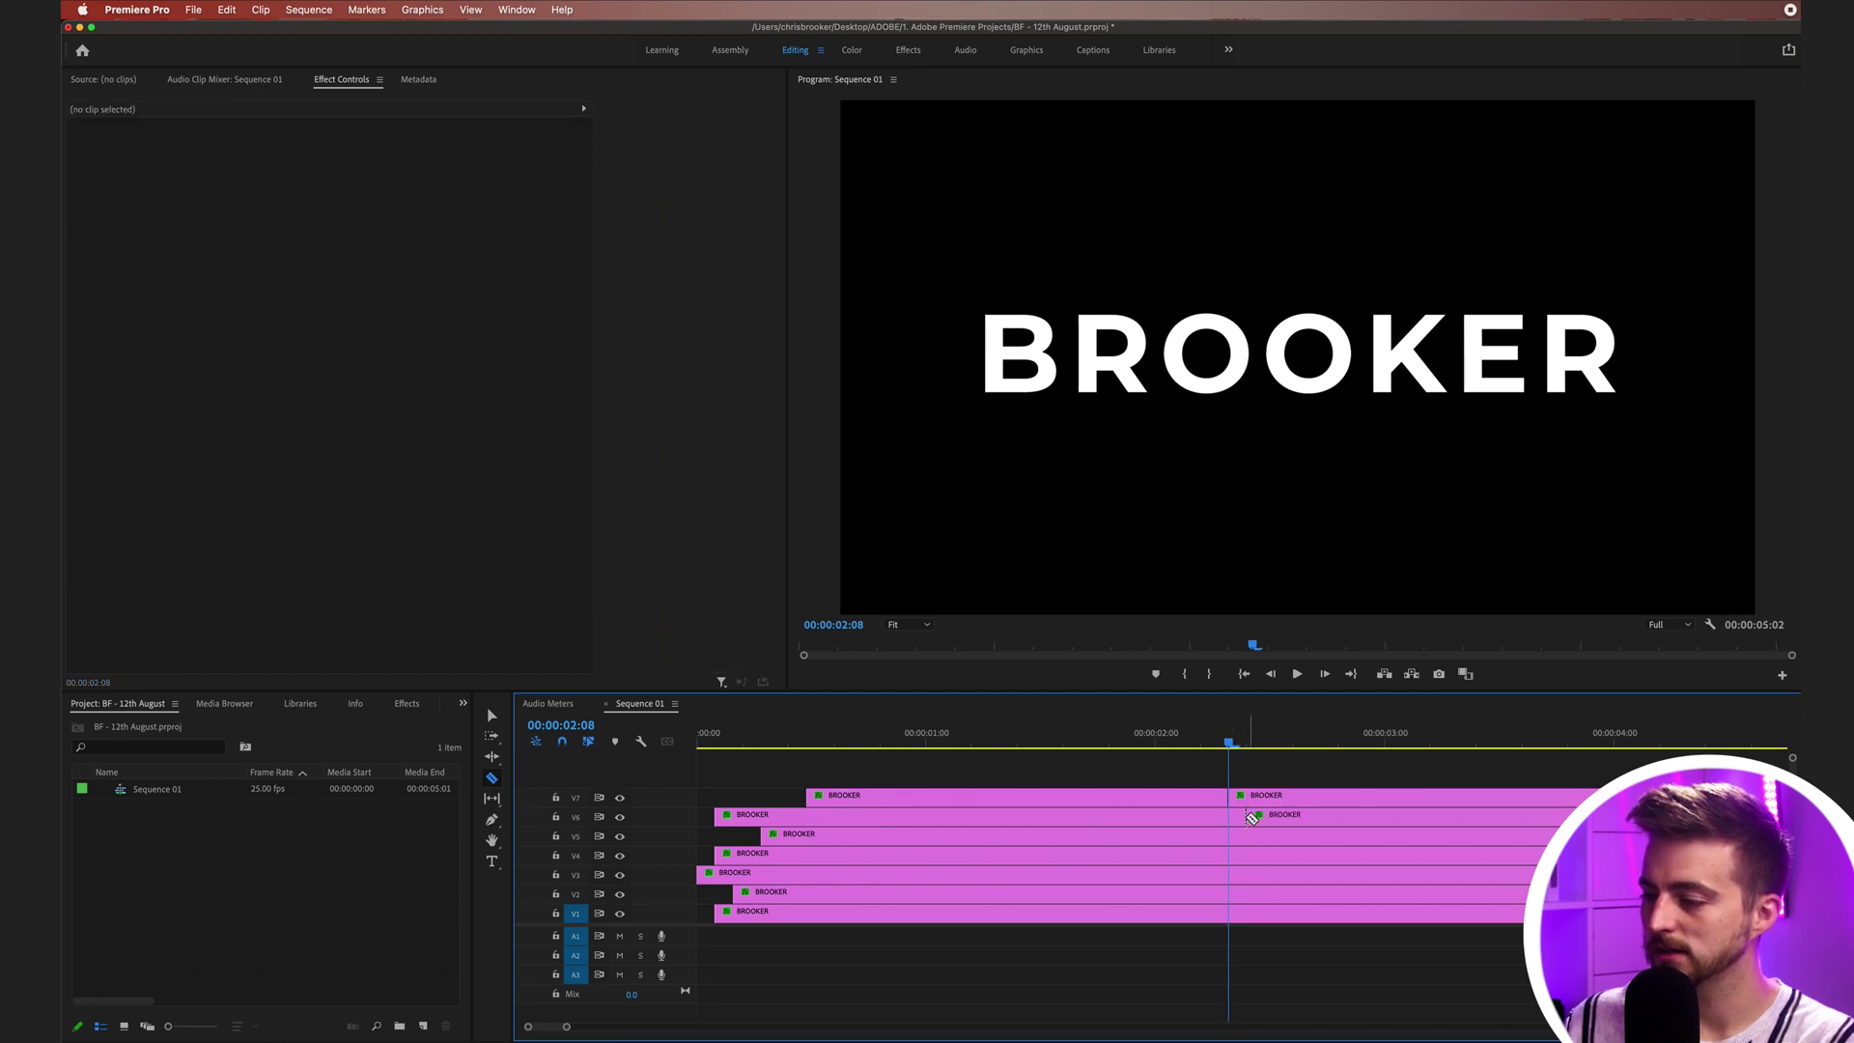
left_click(1210, 911)
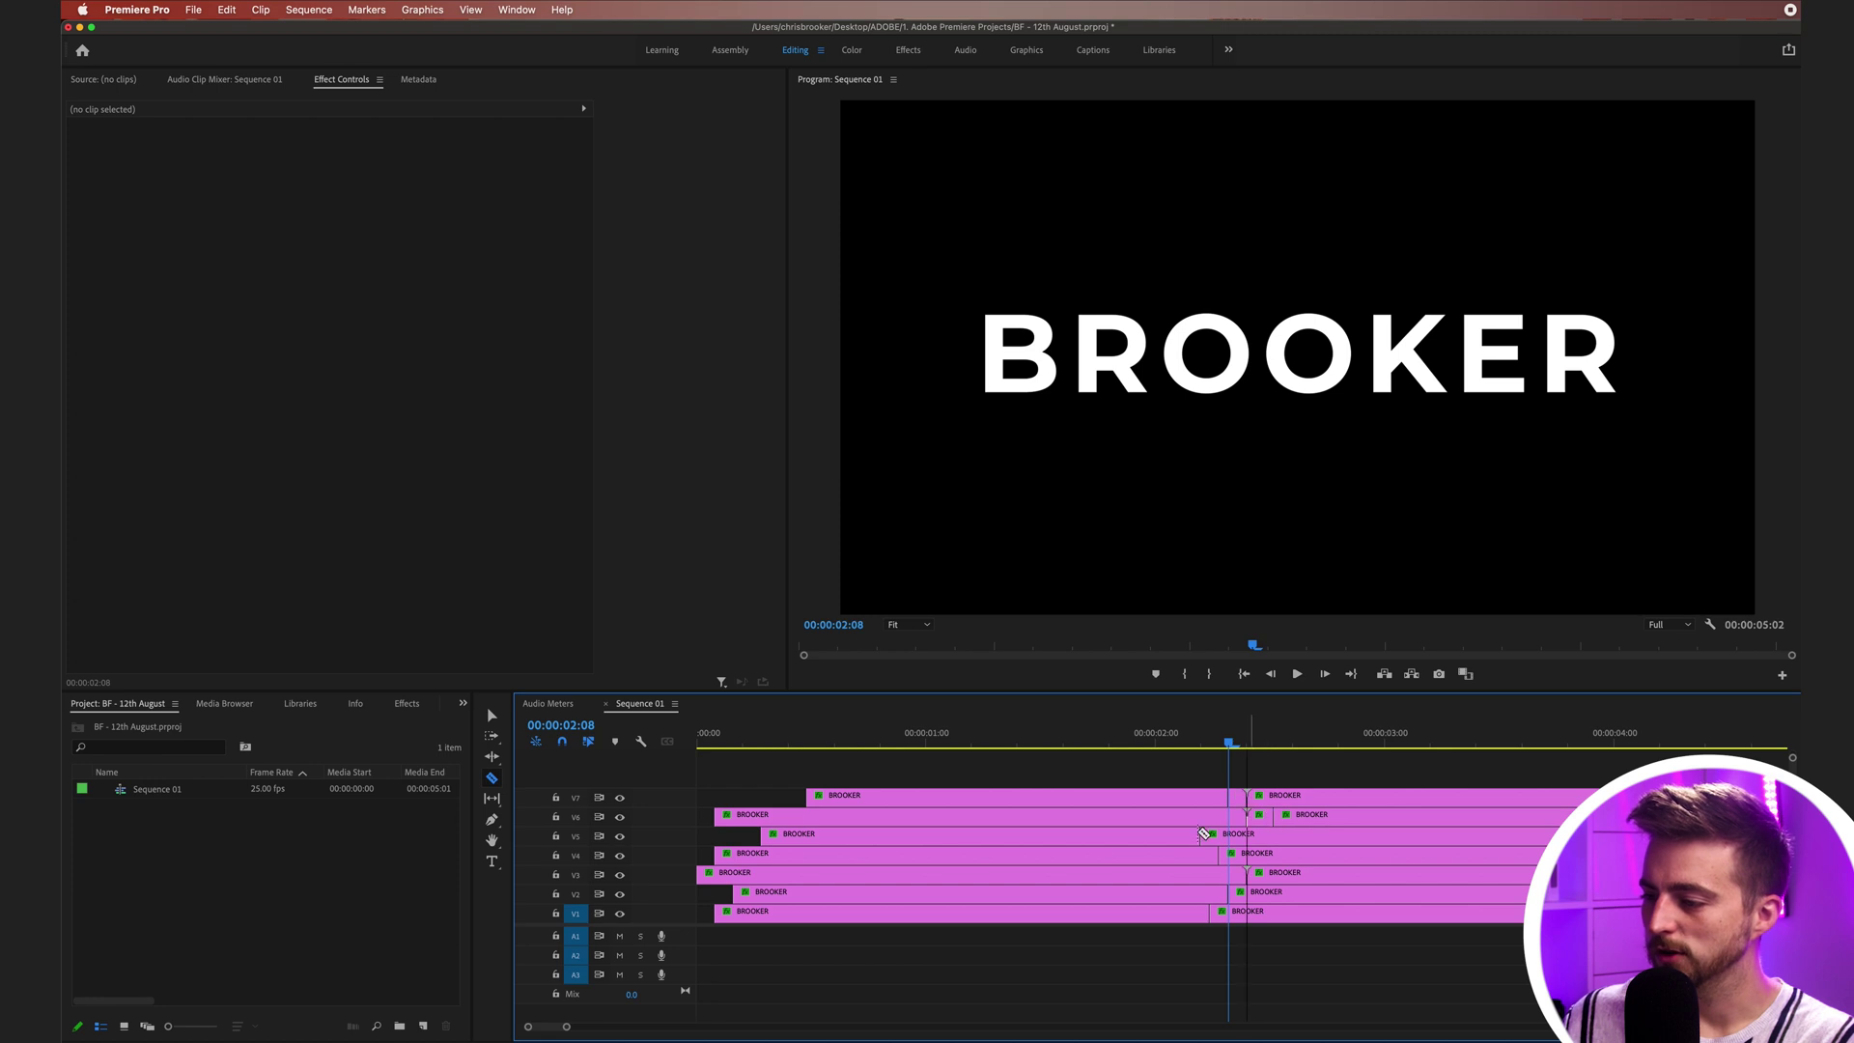
left_click(1224, 835)
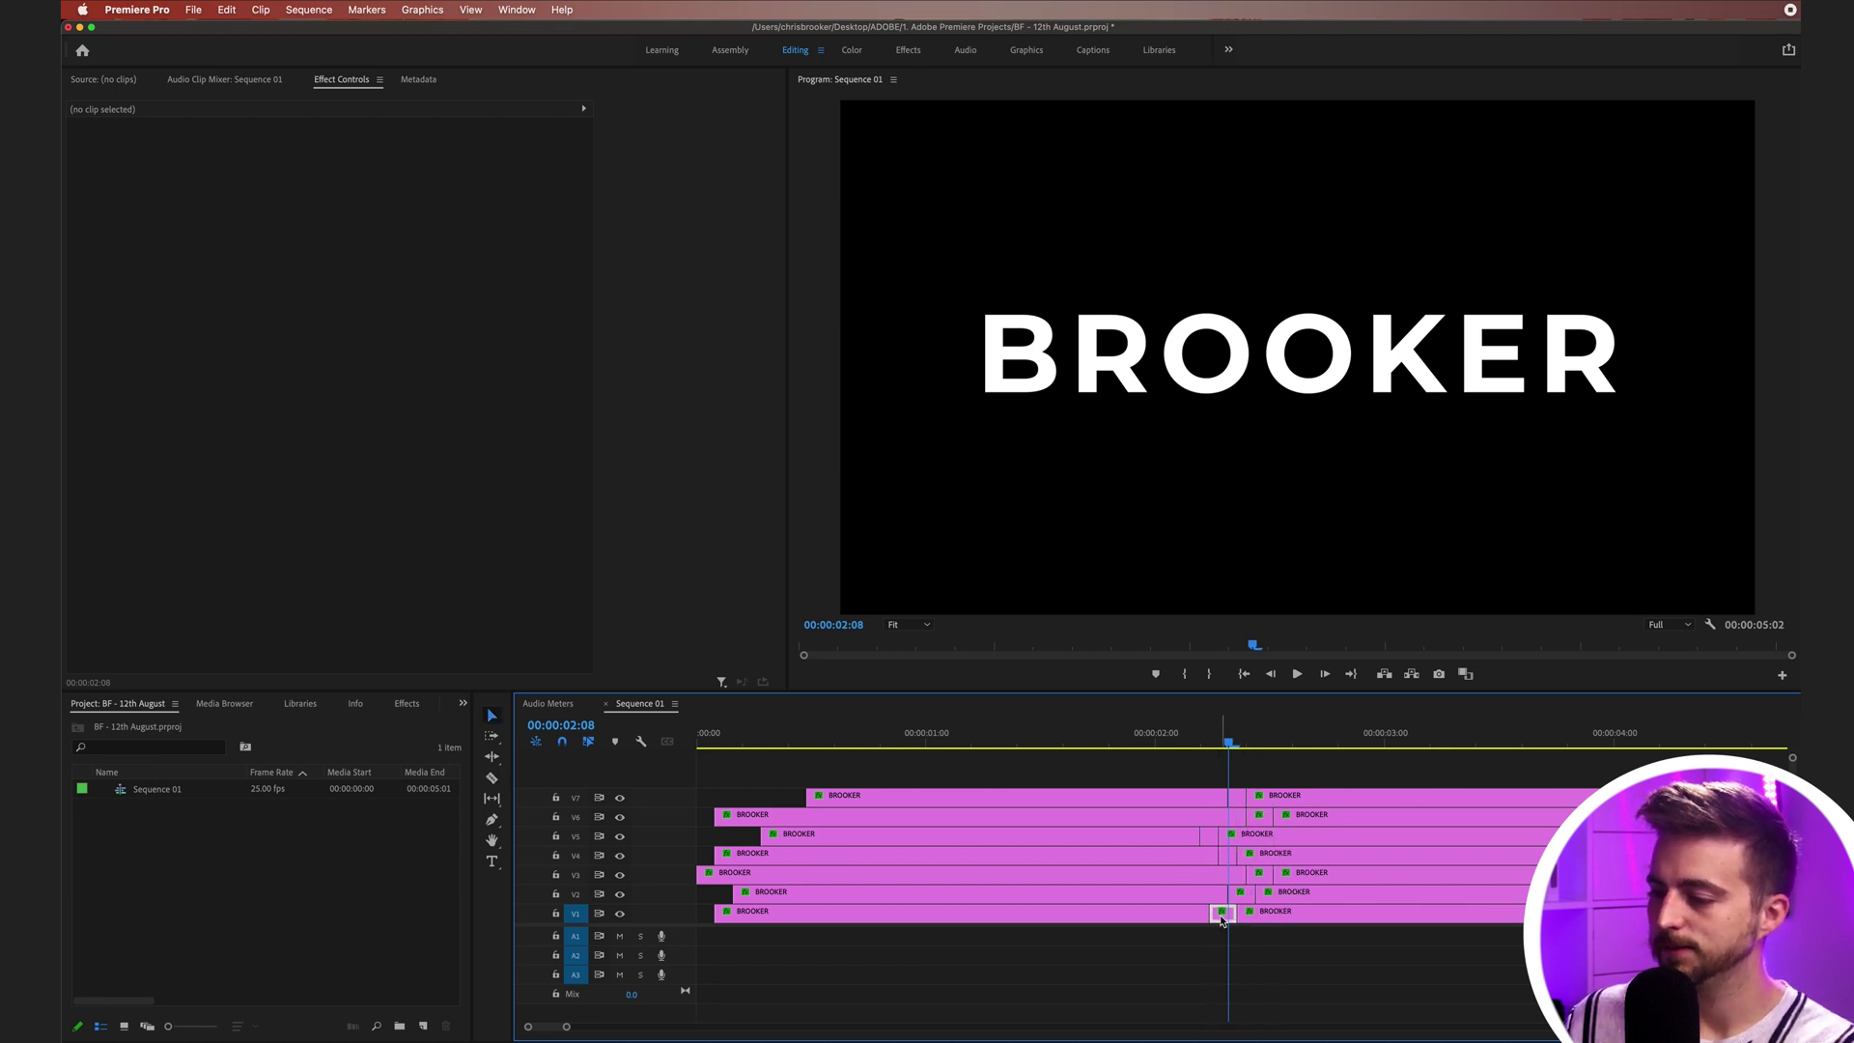
Delete the small cut pieces on each track, leaving short staggered gaps
key("Delete")
left_click(1242, 896)
key("Delete")
left_click(1259, 875)
key("Delete")
left_click(1227, 857)
key("Delete")
left_click(1208, 838)
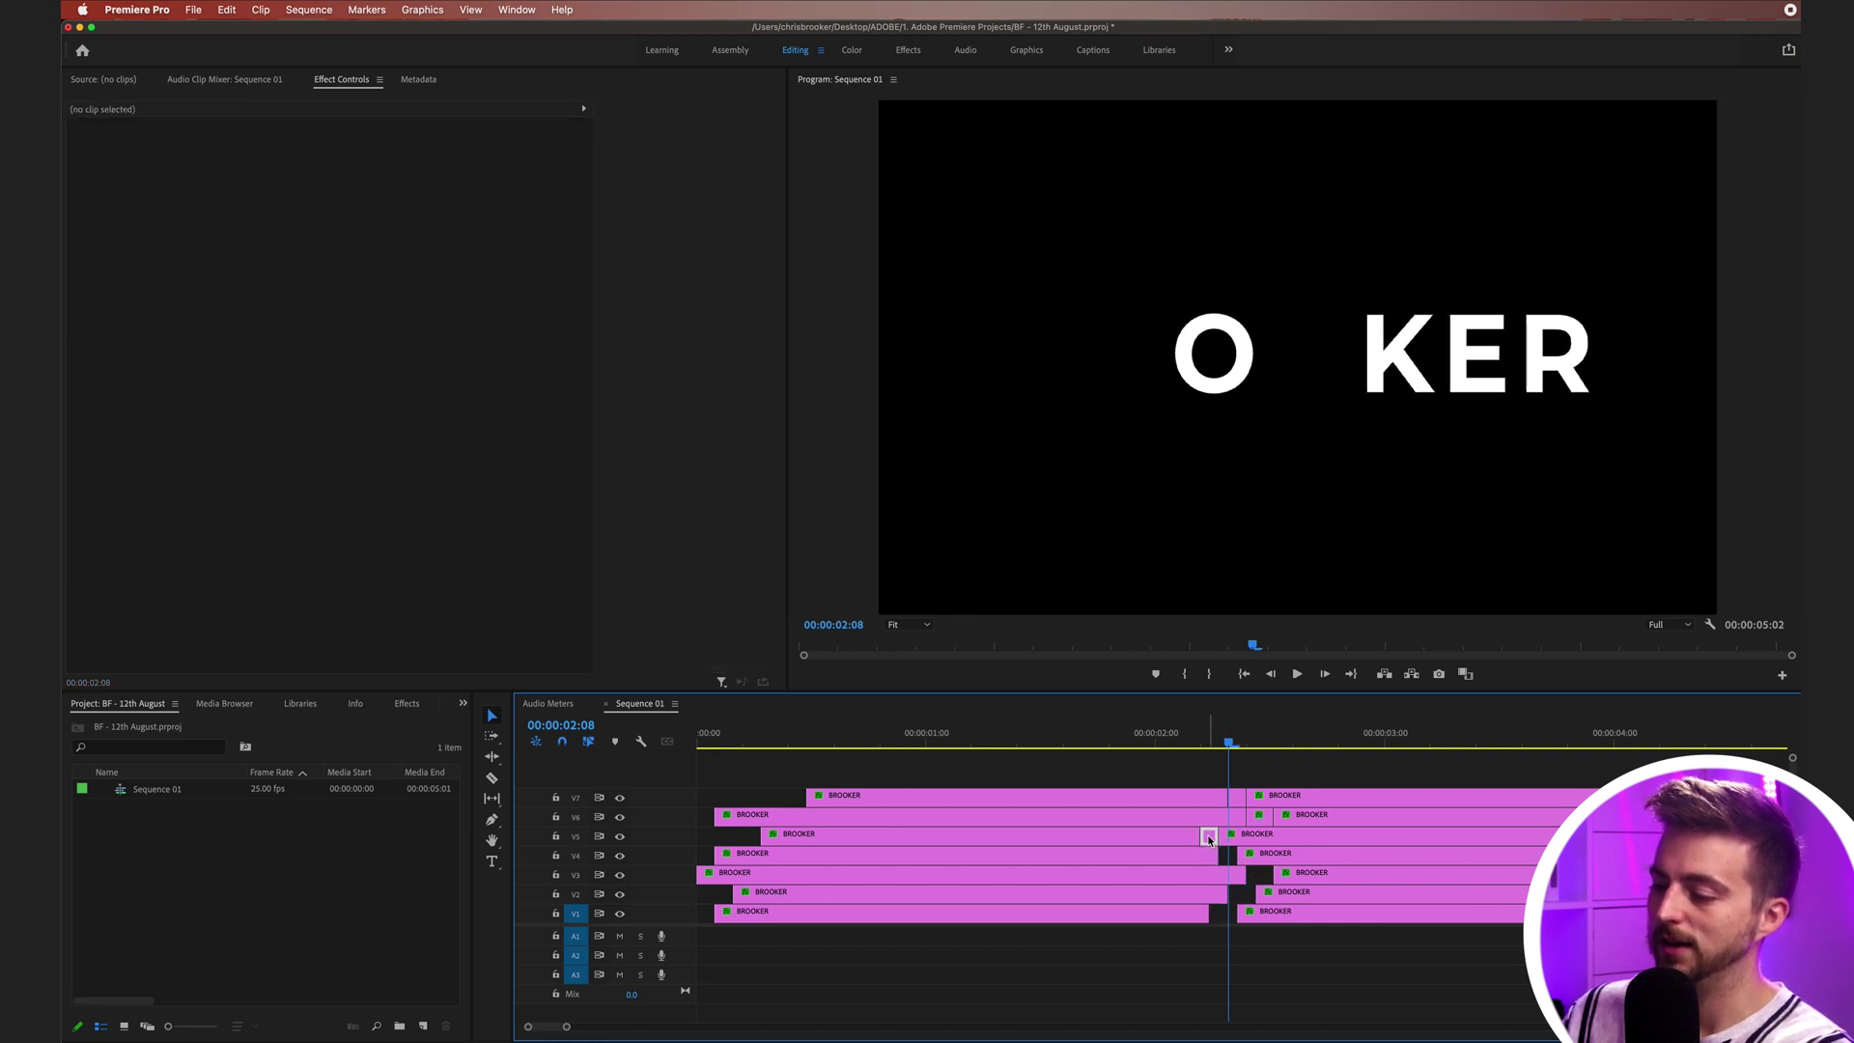
left_click(1207, 834)
key("Delete")
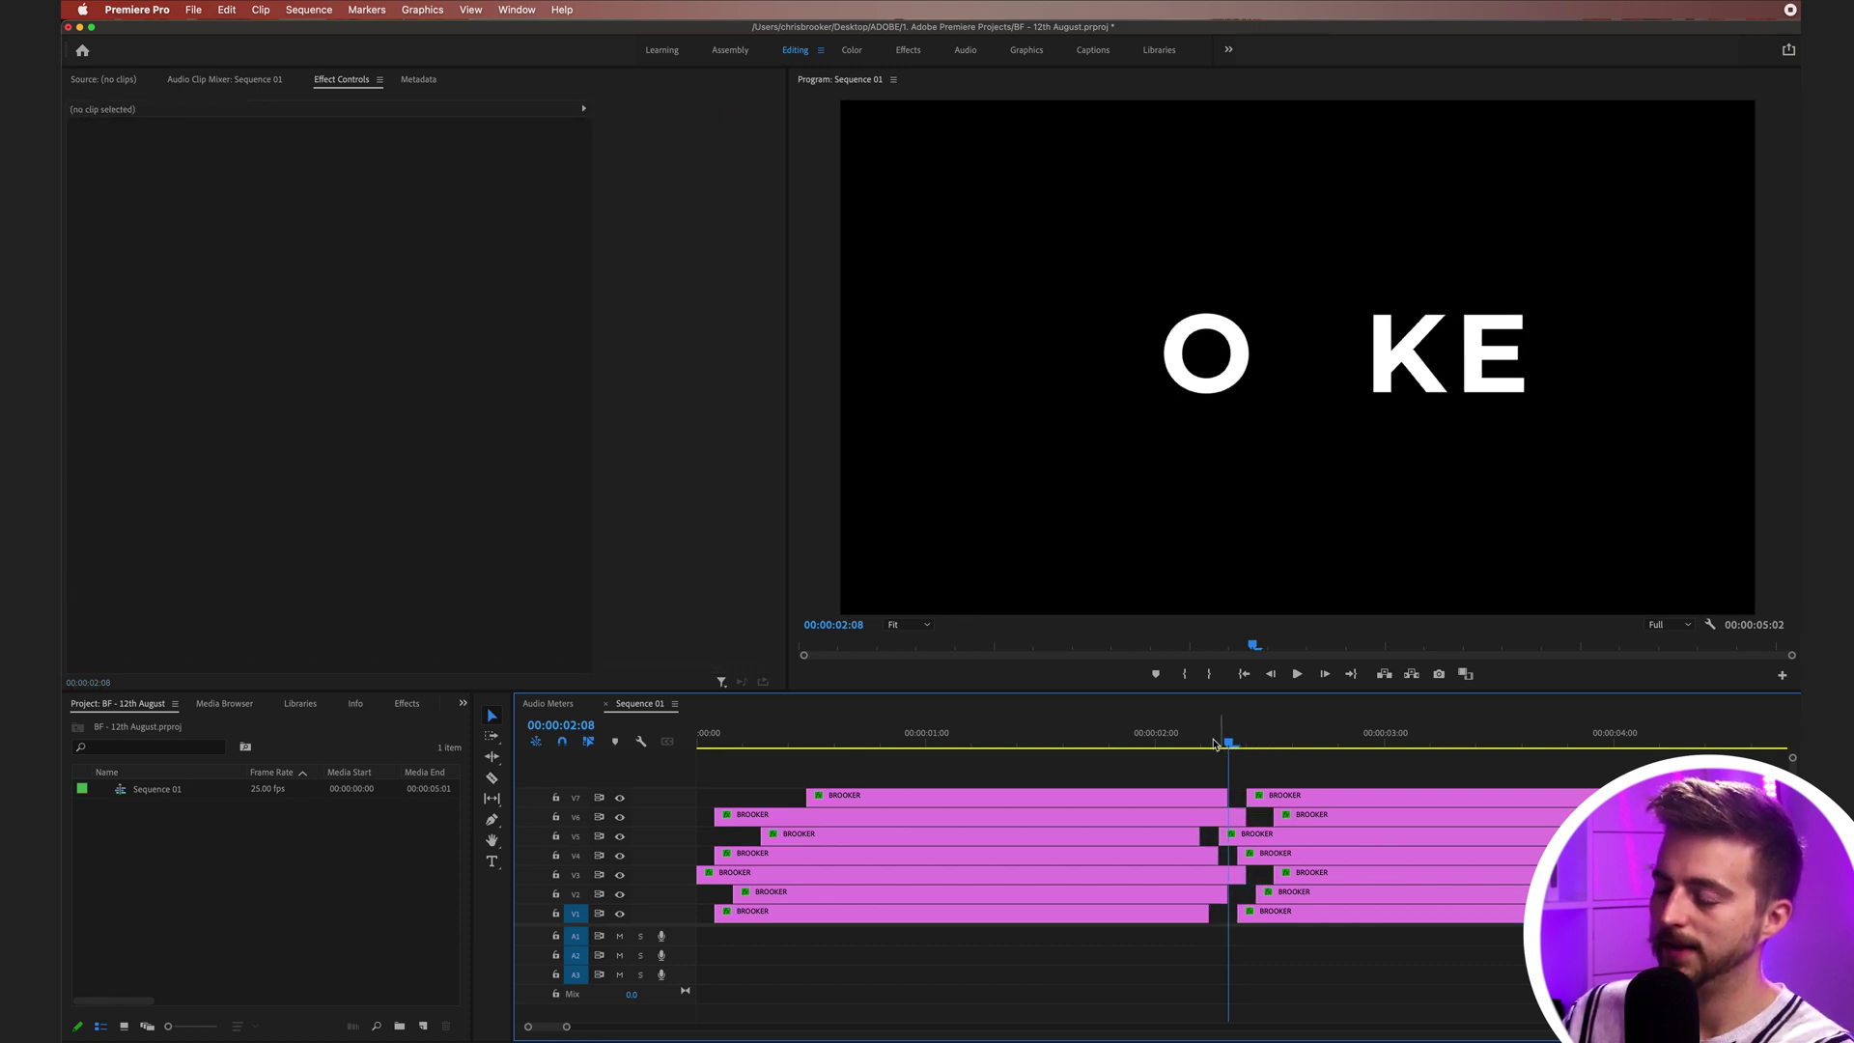
Replay the section before the gaps to check the letters flicker off
left_click(1048, 743)
key("space")
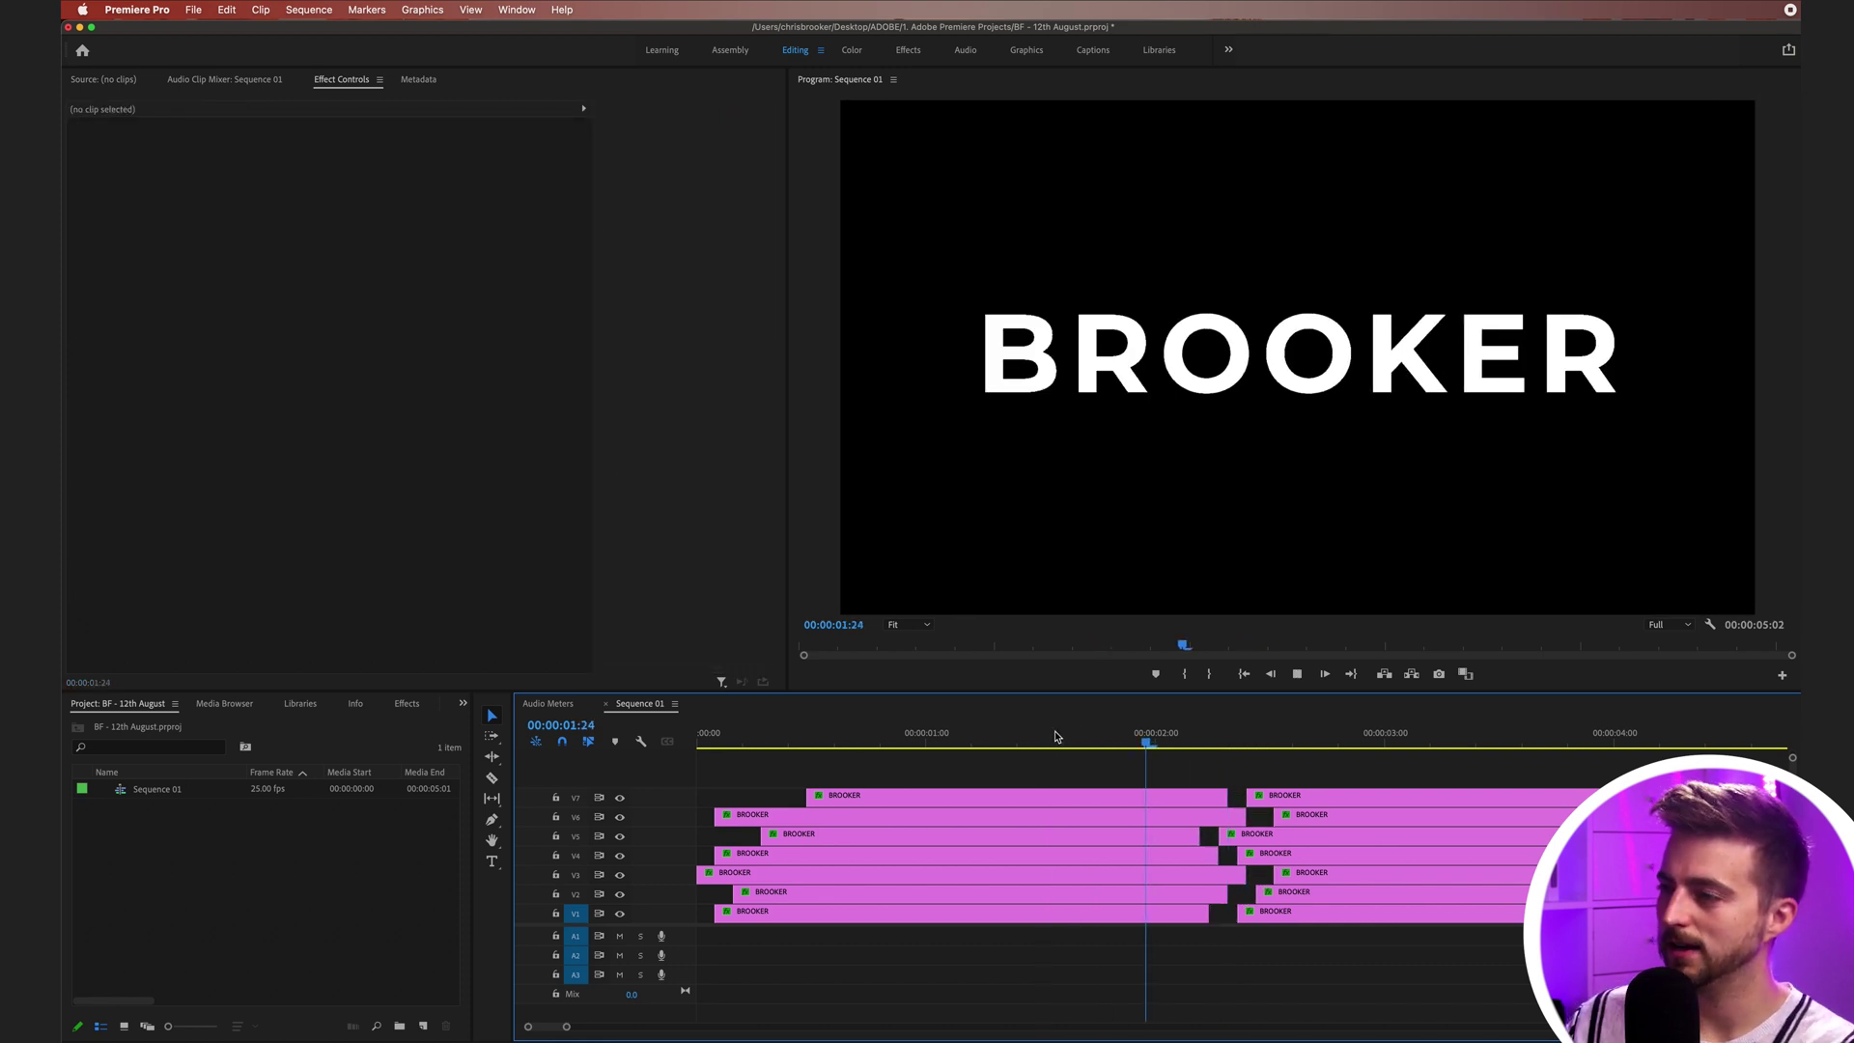
left_click(1156, 743)
left_click(1167, 749)
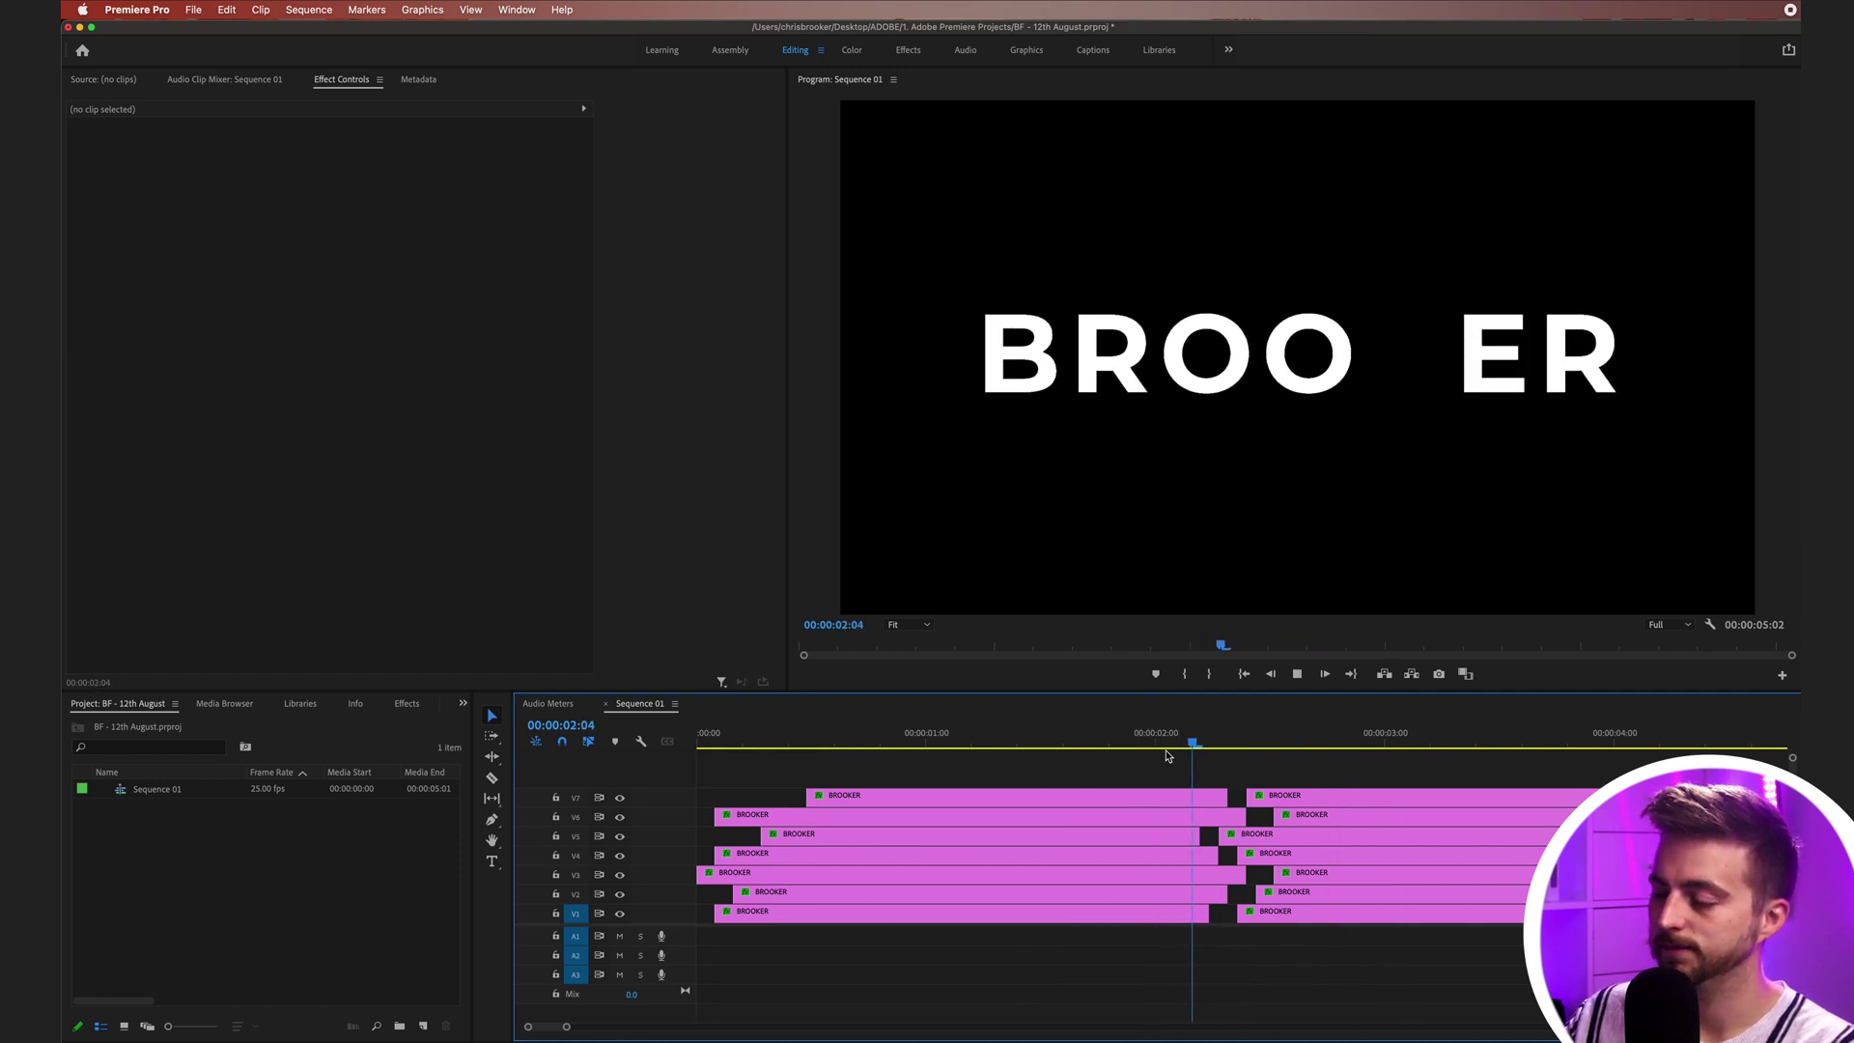
left_click(1081, 743)
Select all fourteen BROOKER clips and nest them into a sequence named 'Flicket'
key("minus")
key("minus")
key("space")
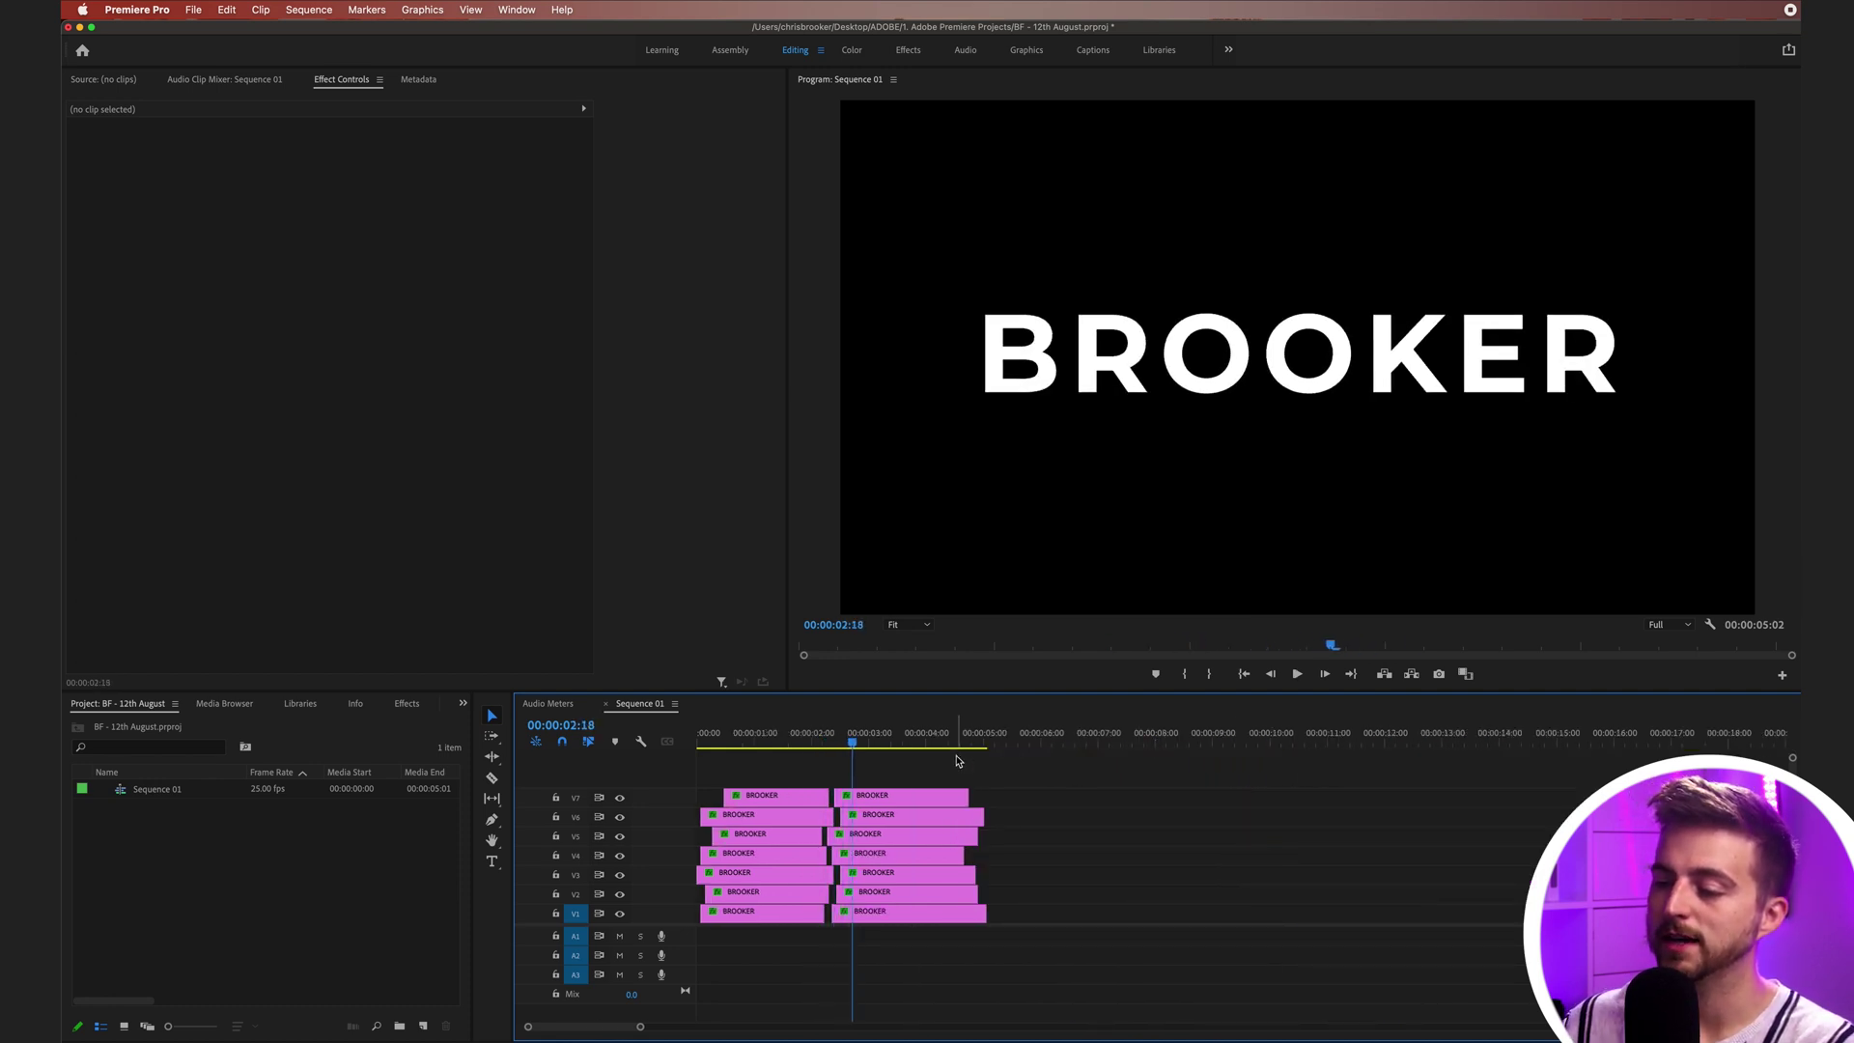
left_click_drag(1078, 787, 546, 983)
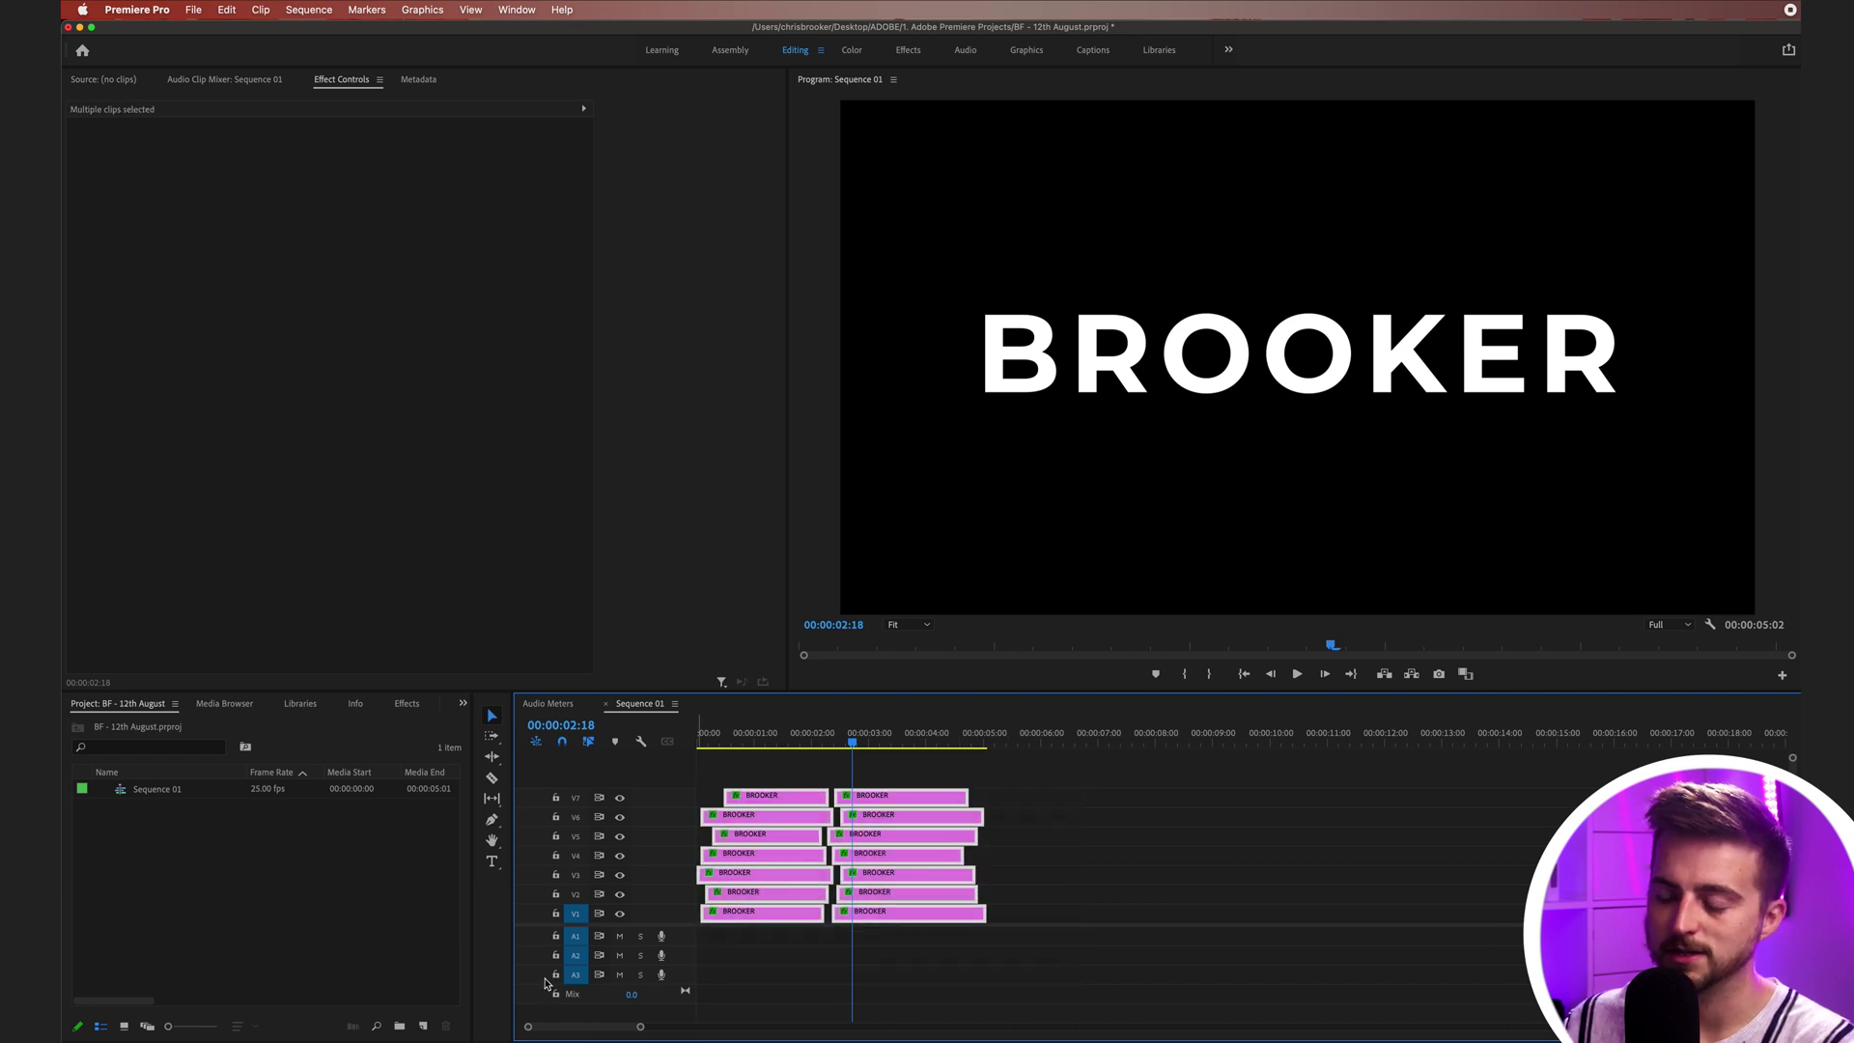
right_click(734, 922)
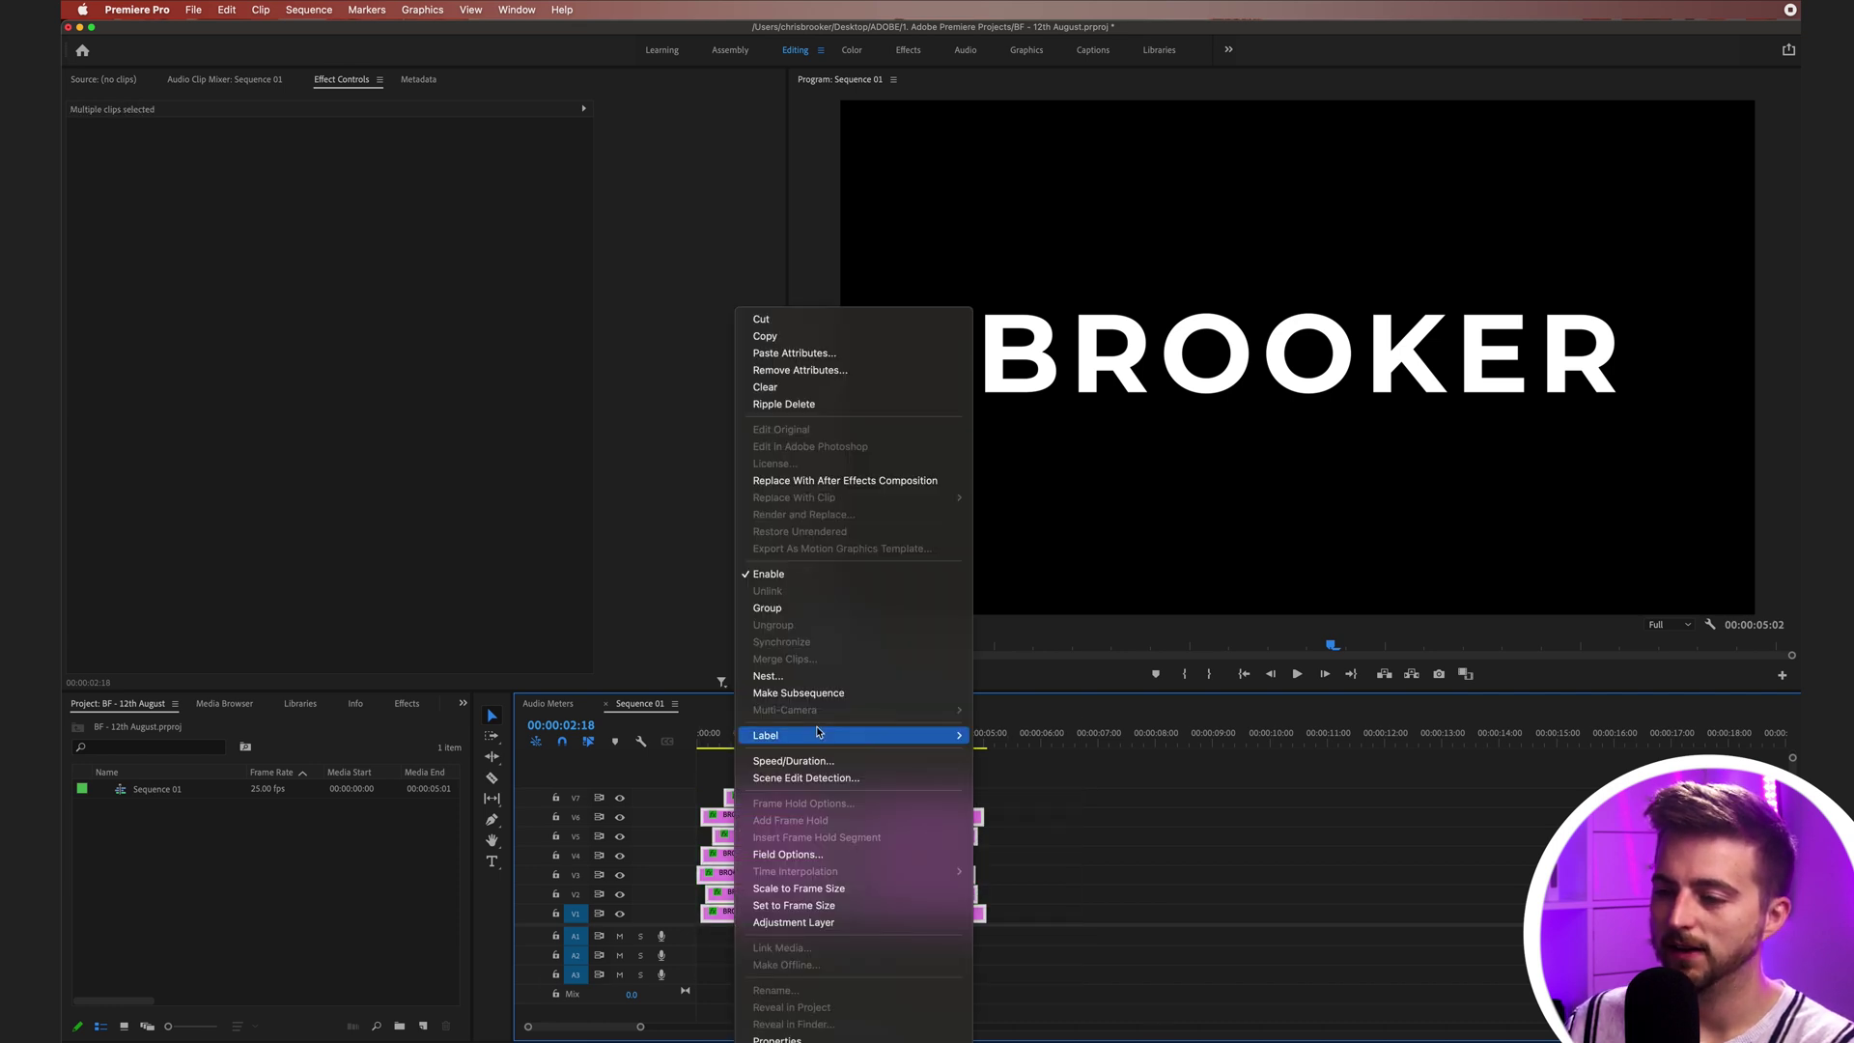
left_click(811, 681)
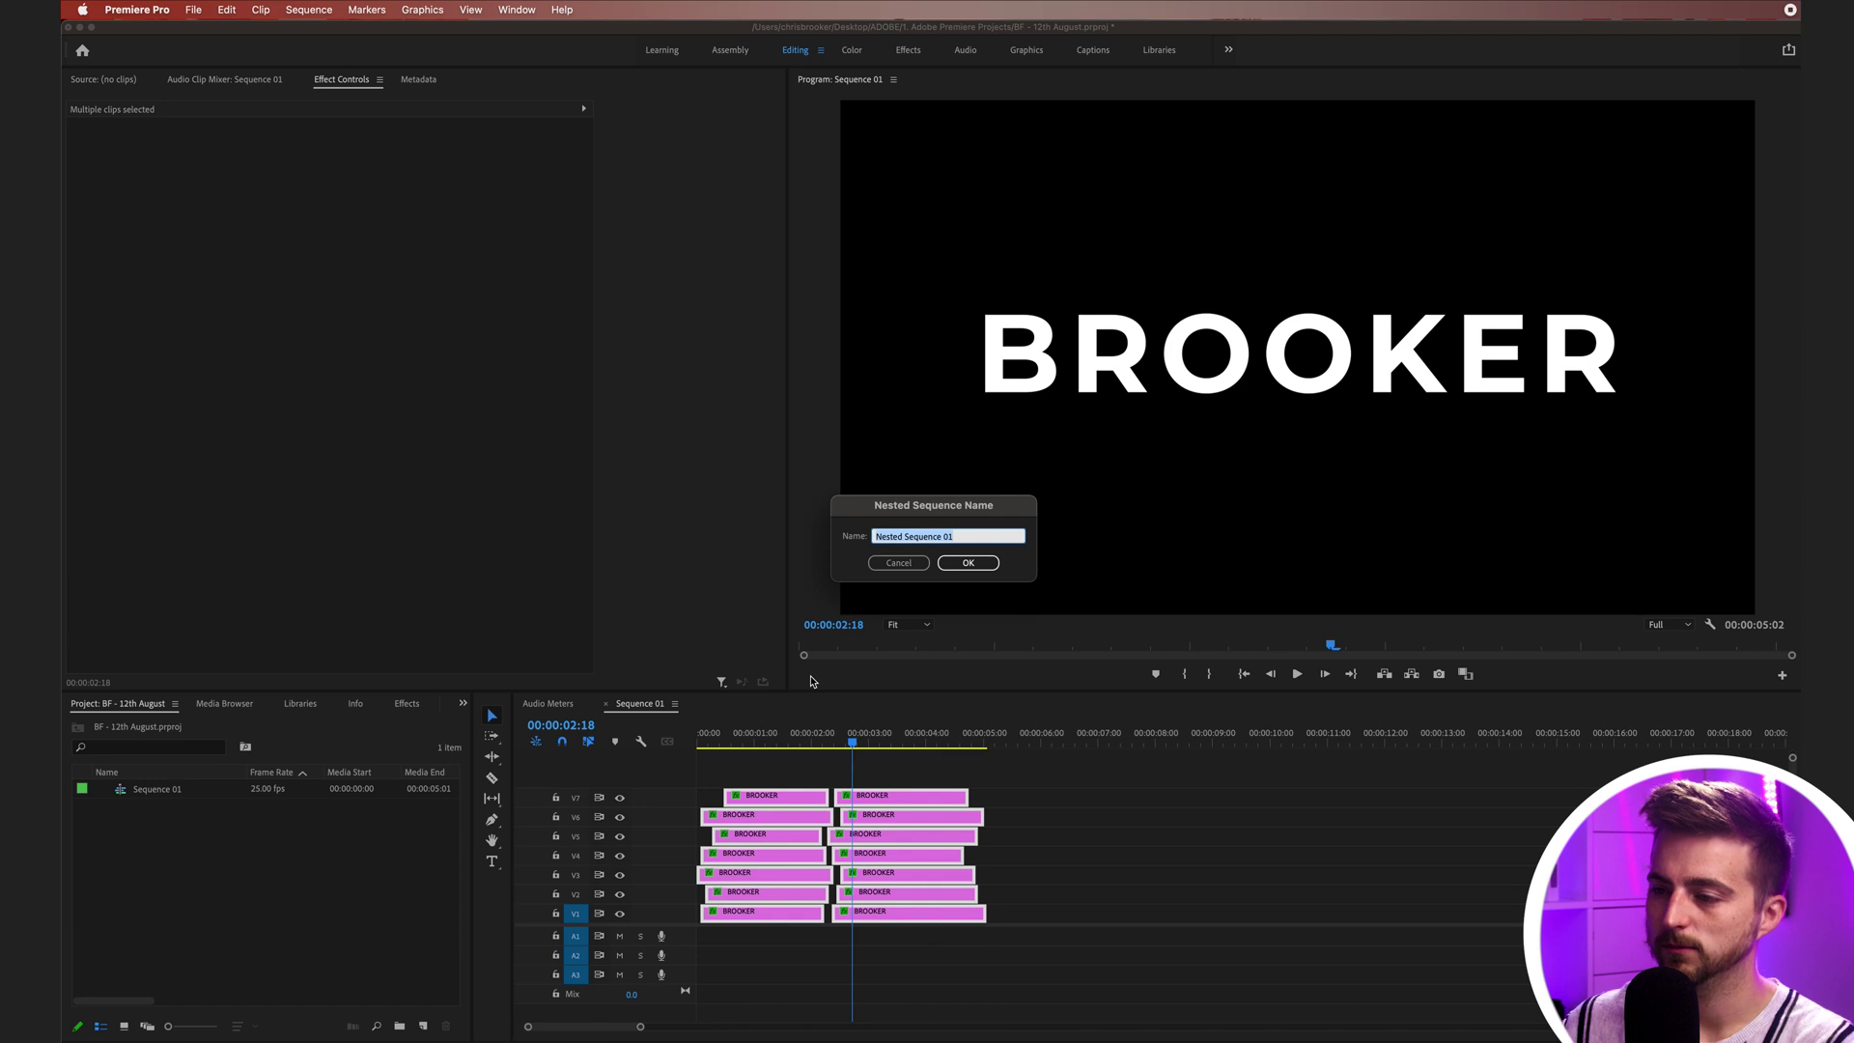
type("Flicket")
key("Return")
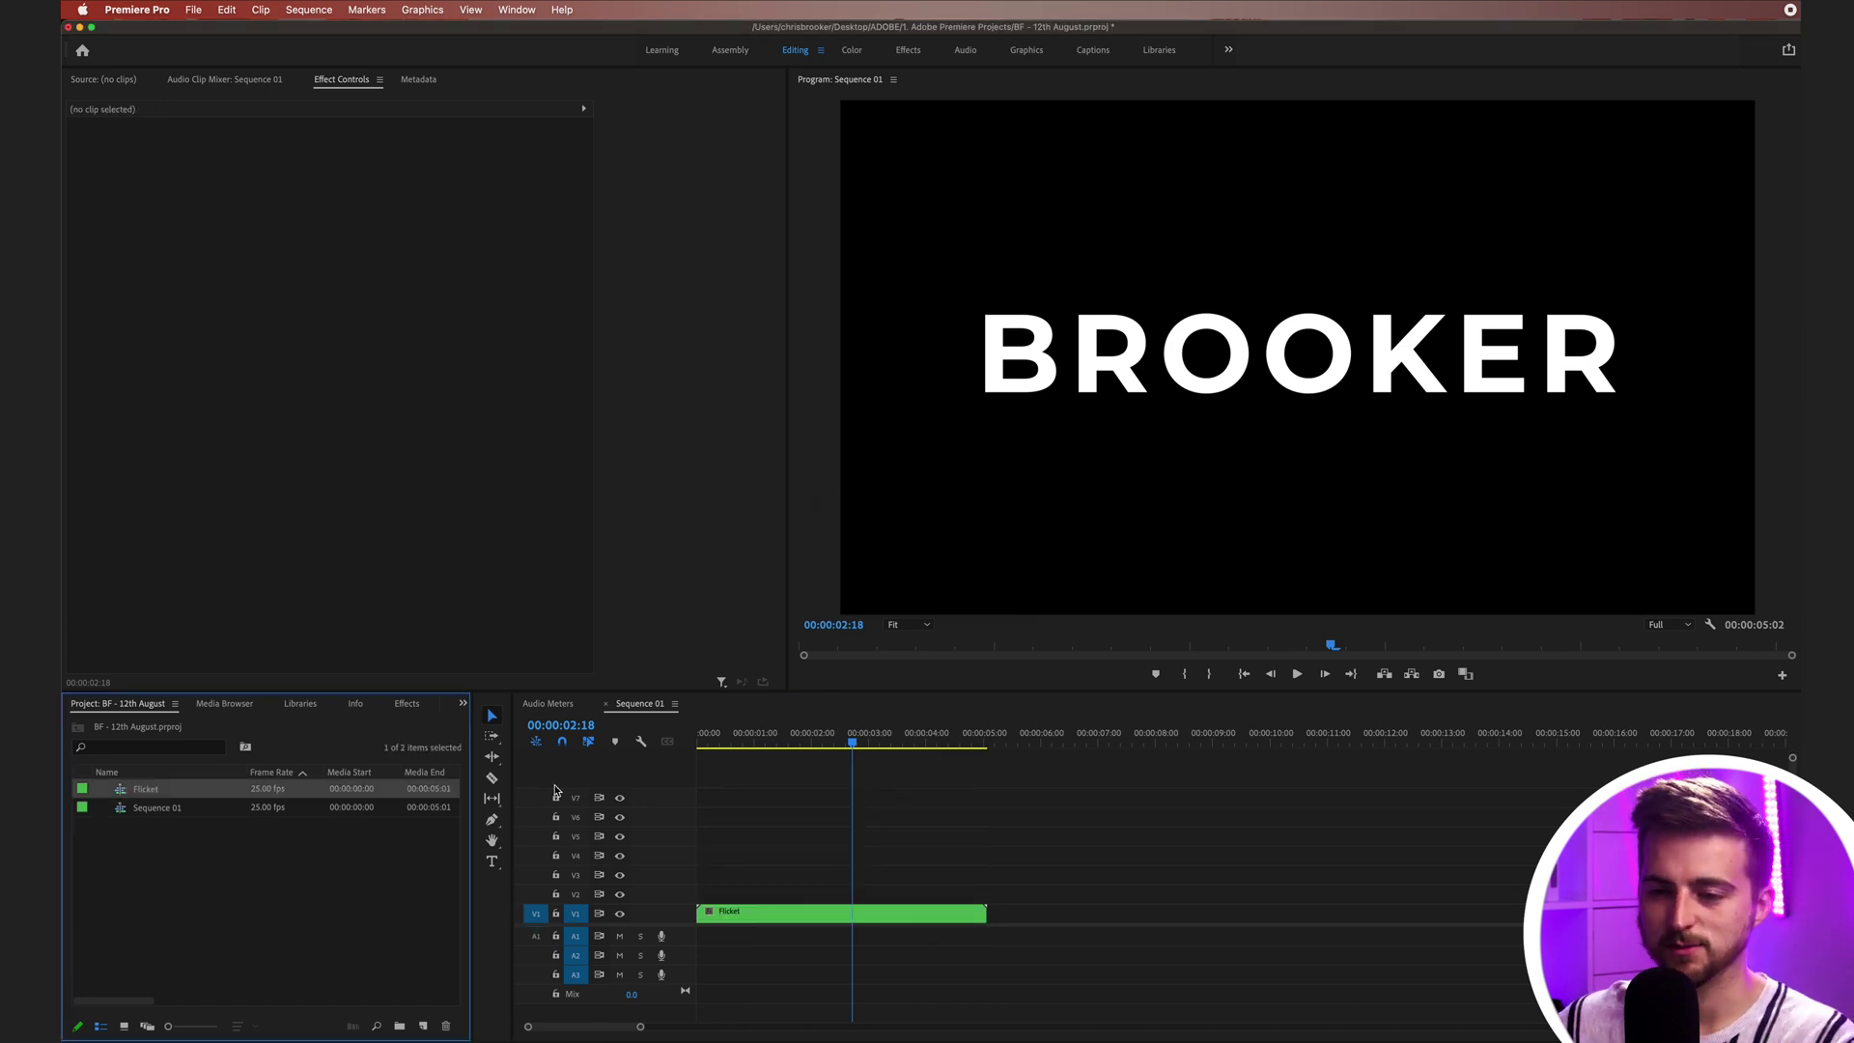
Set the Flicket clip's Motion Scale to 68, undo the position shift, and preview
left_click(768, 908)
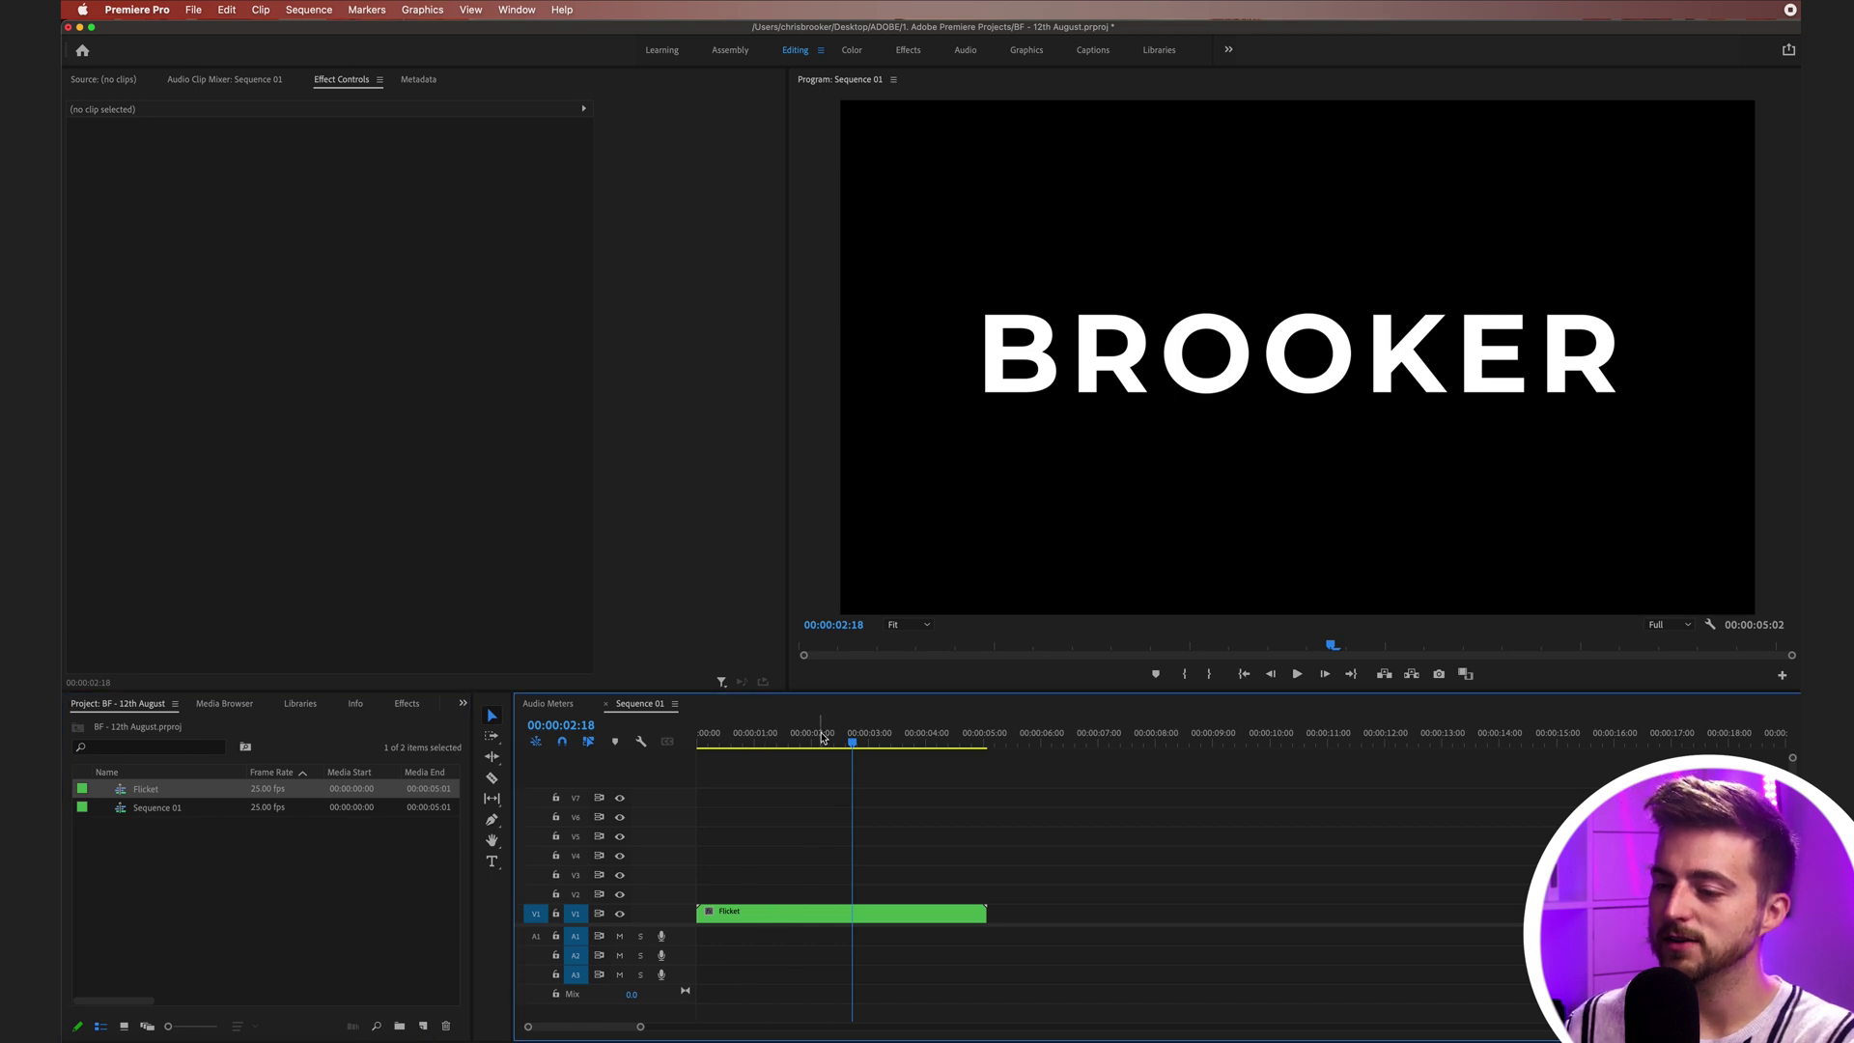
key("Home")
key("space")
left_click(780, 911)
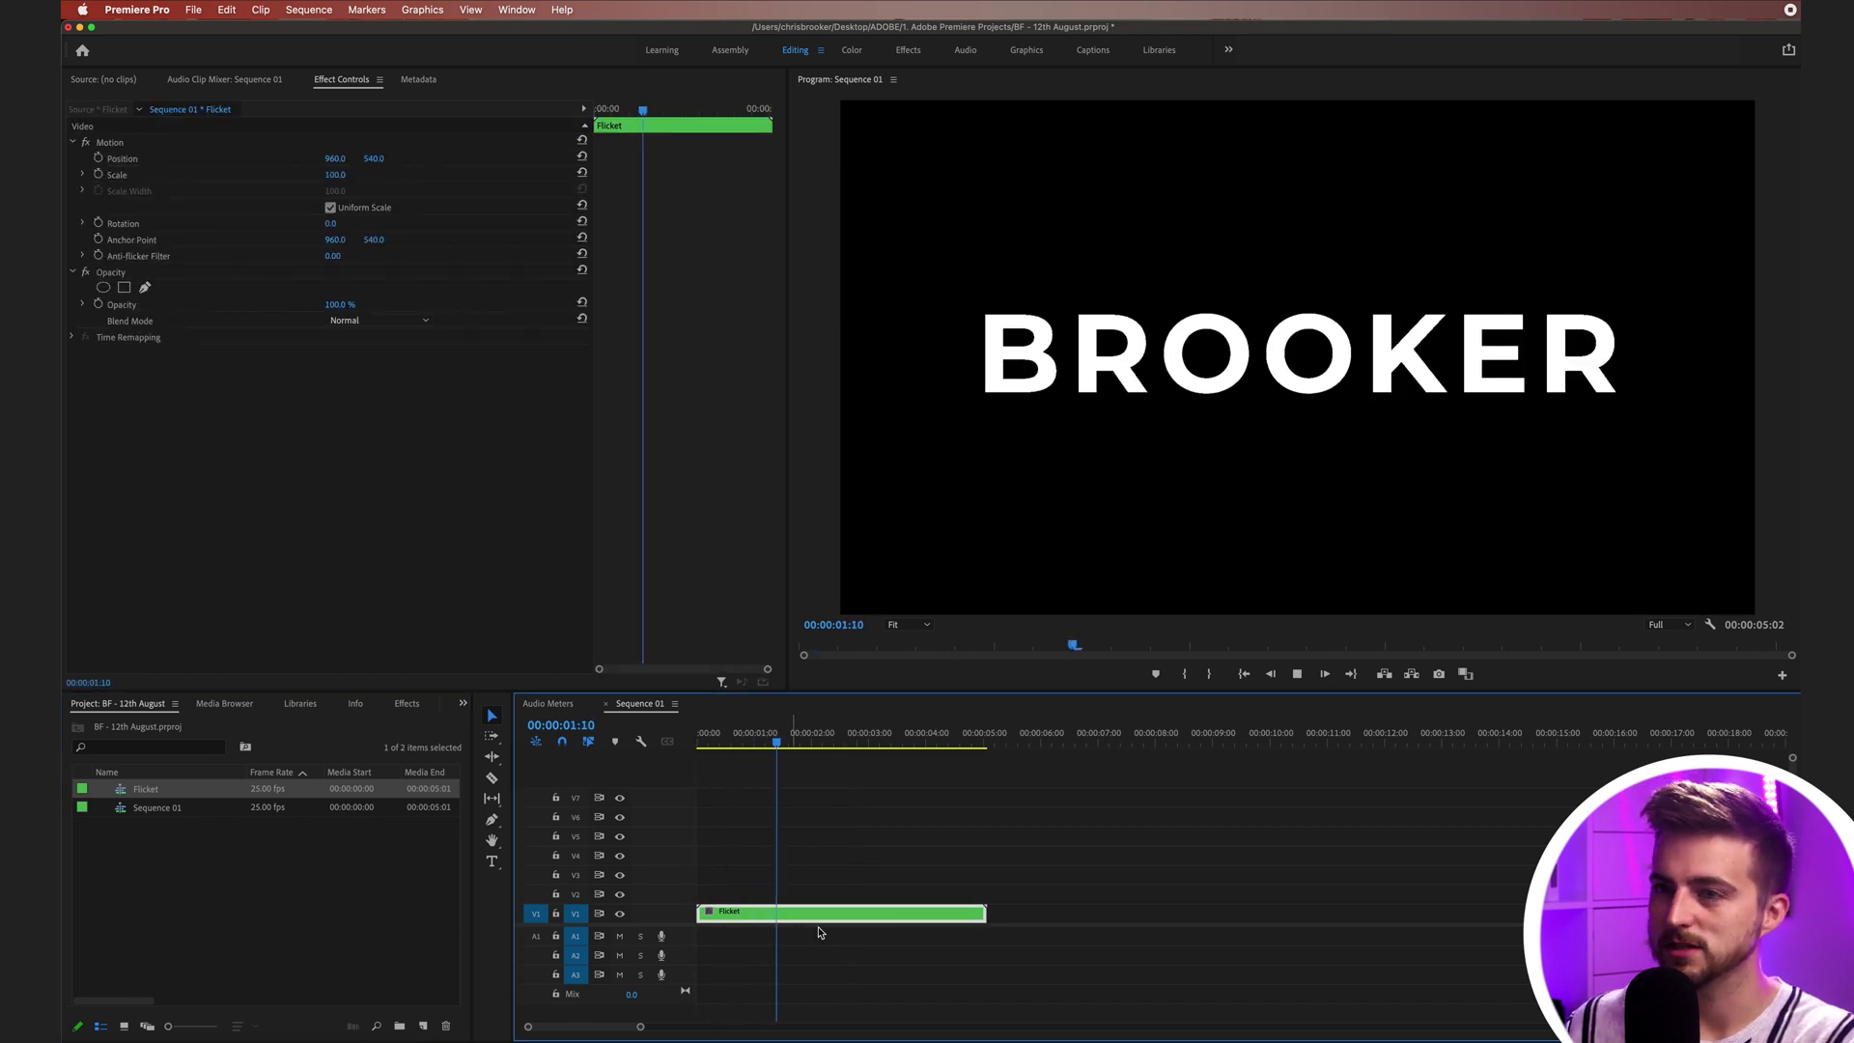
key("space")
left_click_drag(340, 176, 216, 161)
key("super+z")
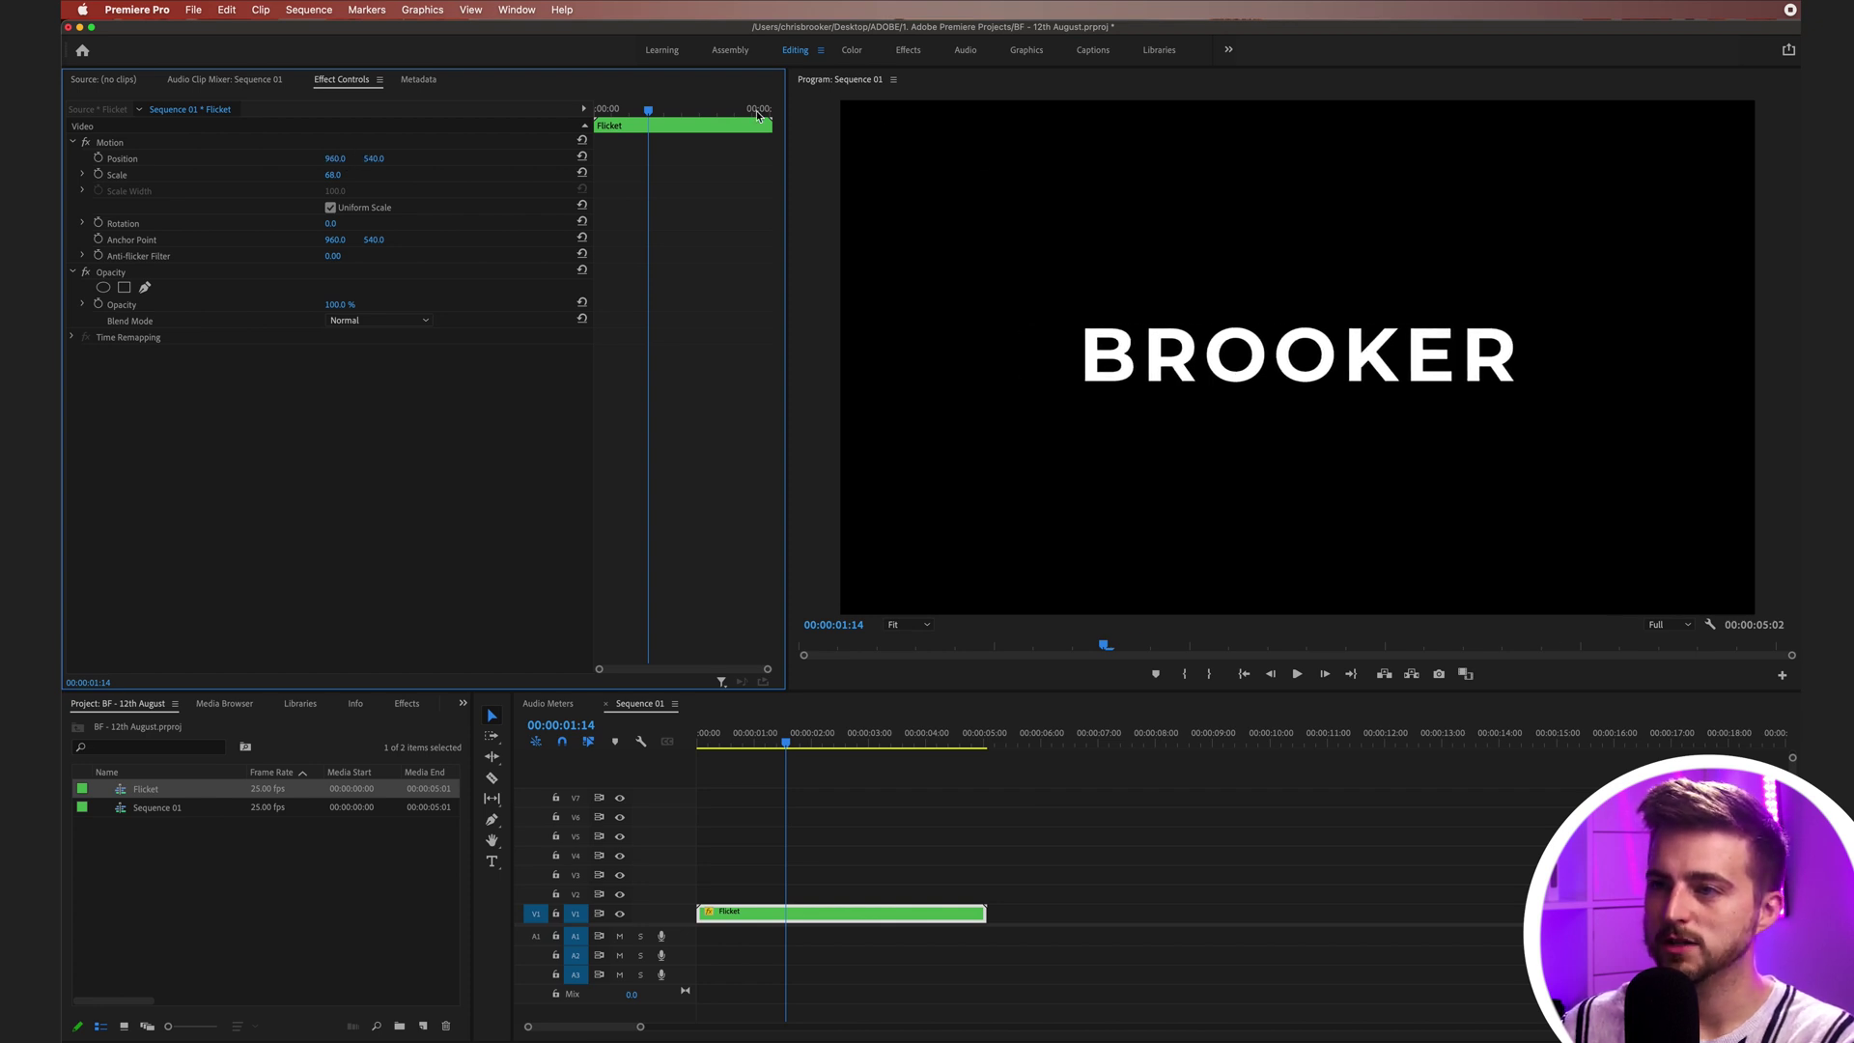
left_click_drag(648, 111, 591, 111)
key("space")
key("space")
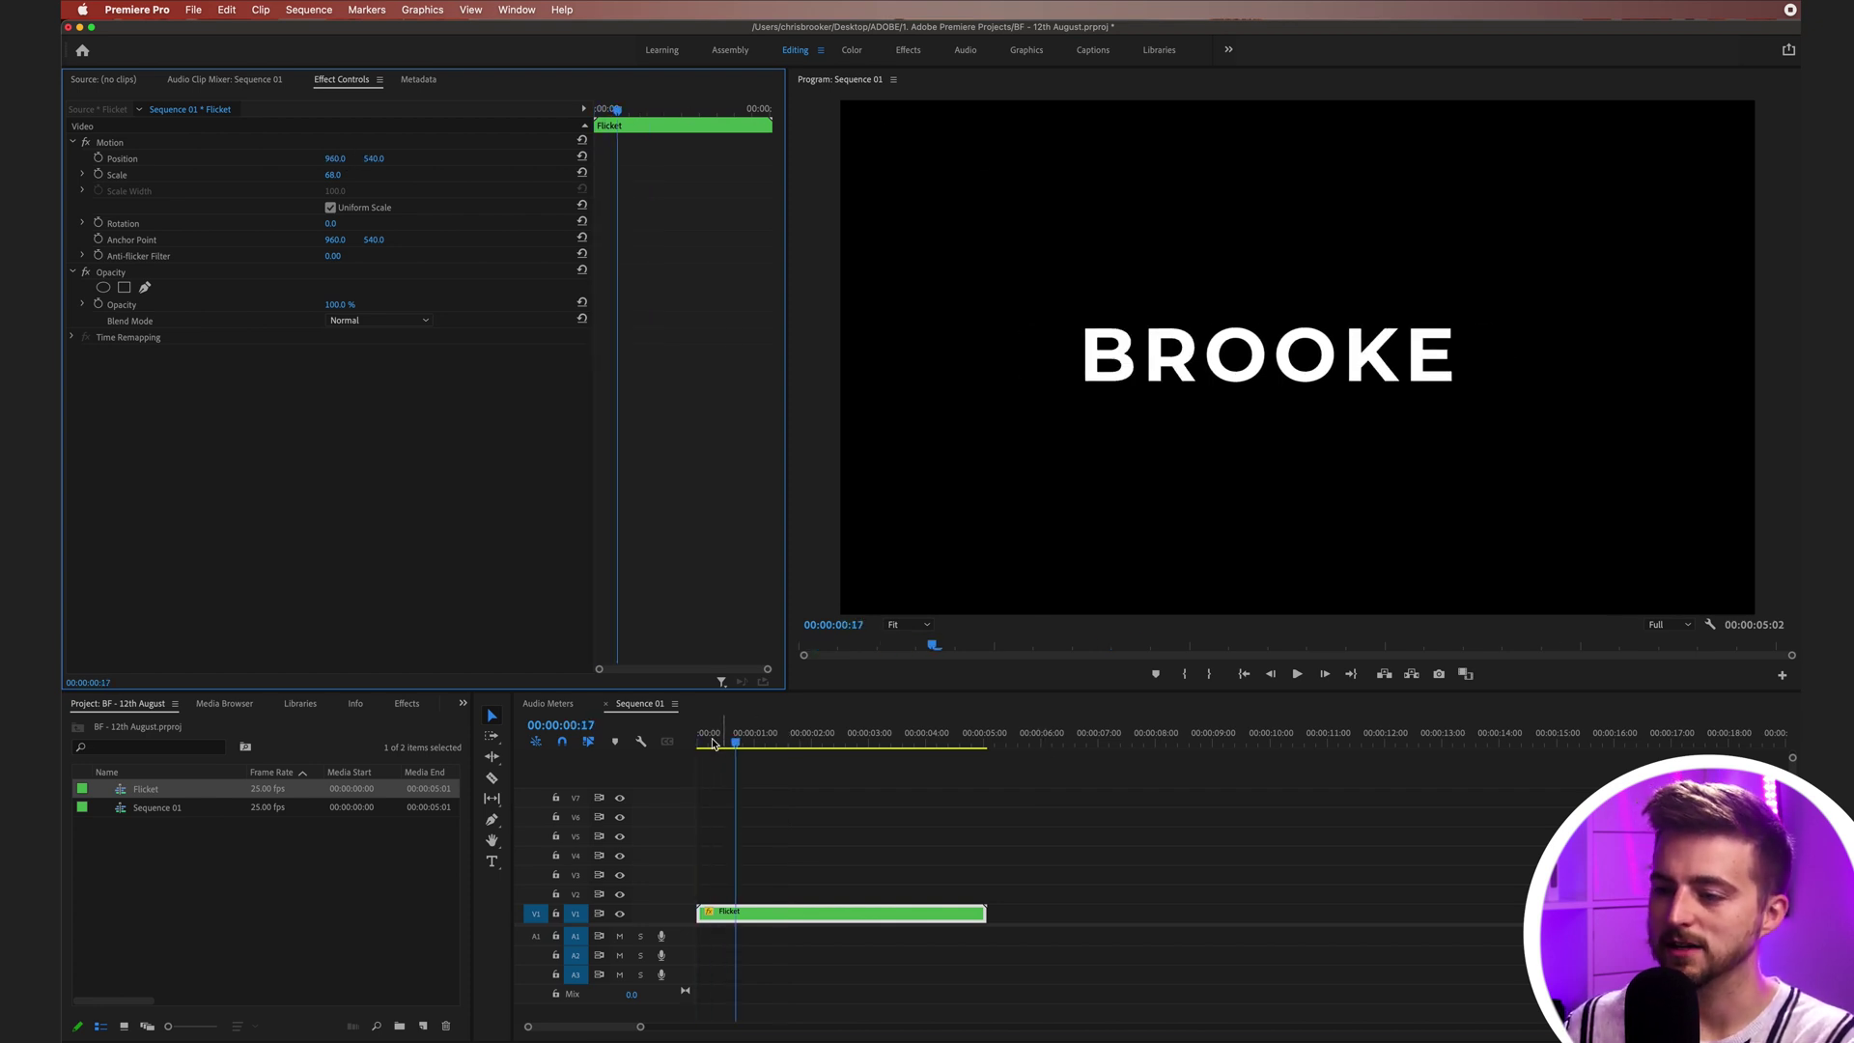
left_click(712, 741)
key("space")
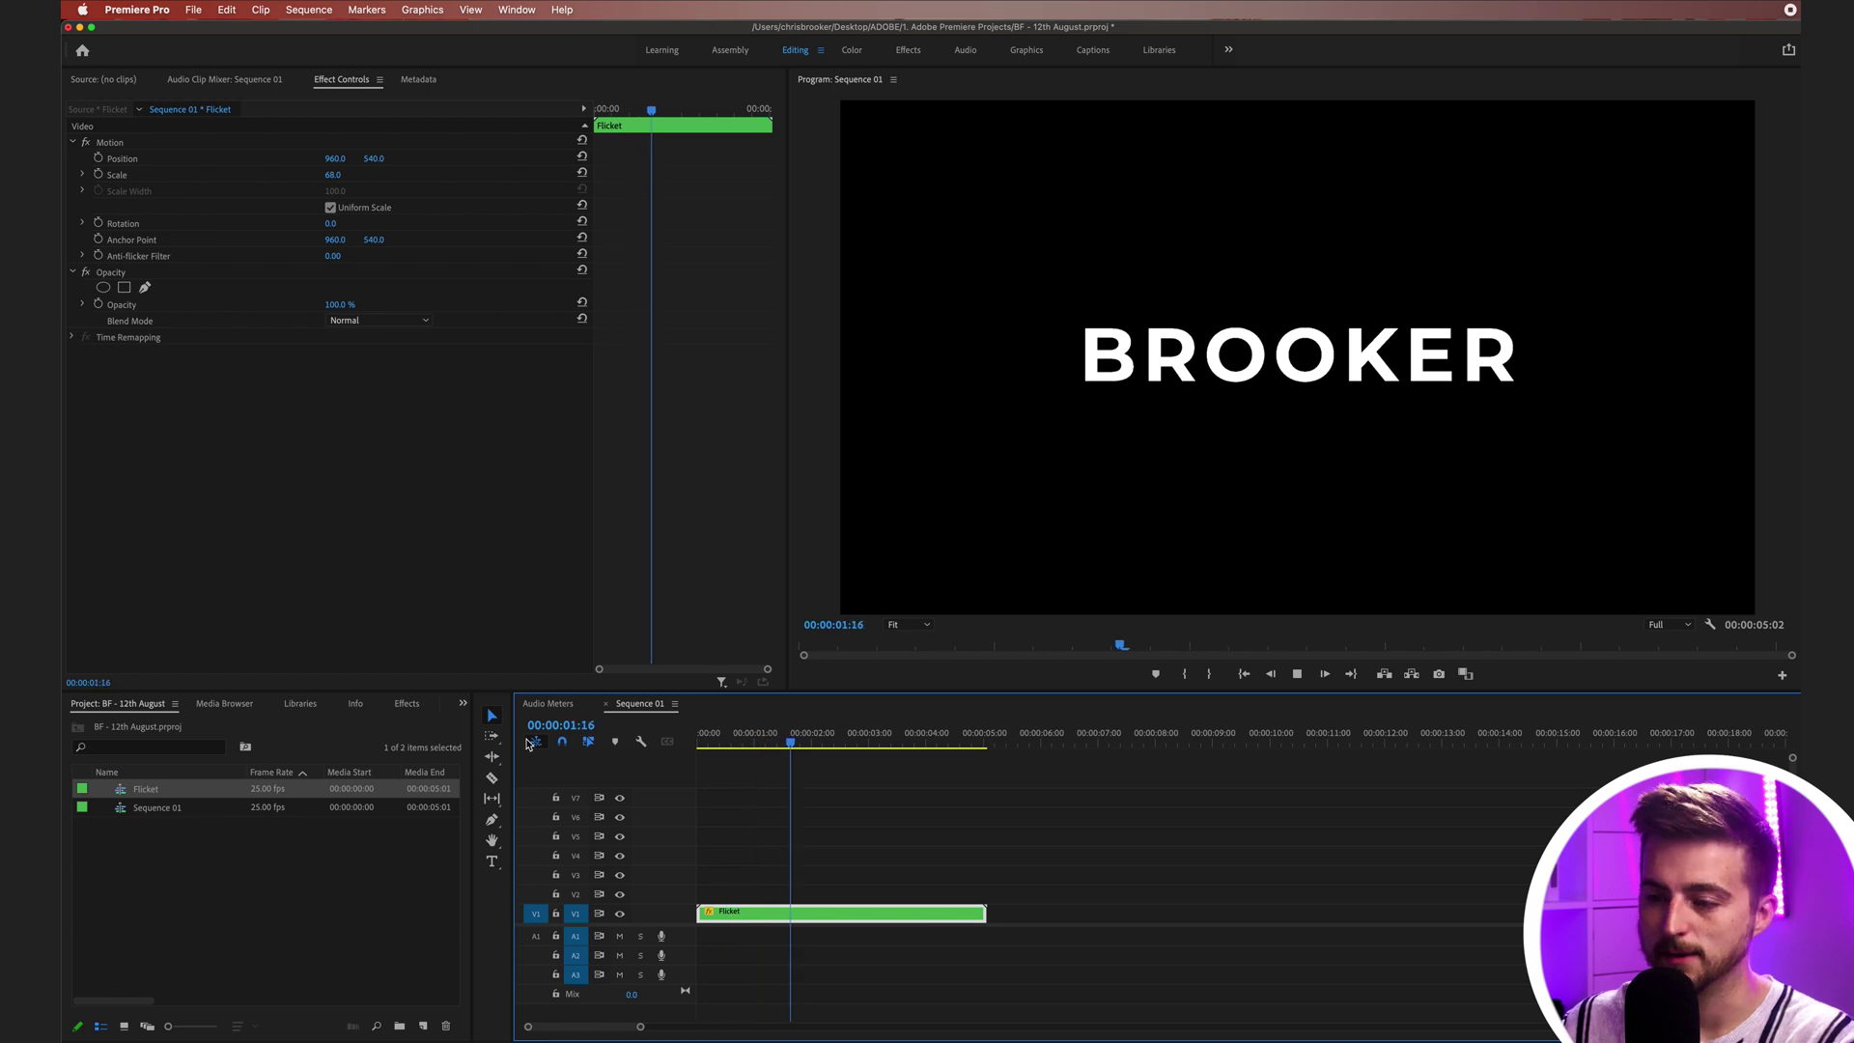